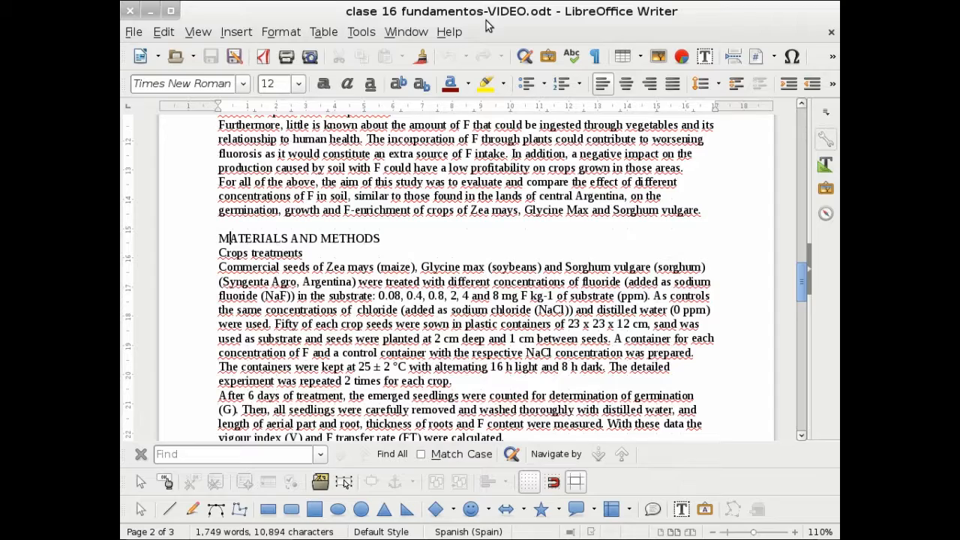
Make the article title at the start of the document bold and change its case to UPPERCASE.
left_click_drag(800, 279, 799, 122)
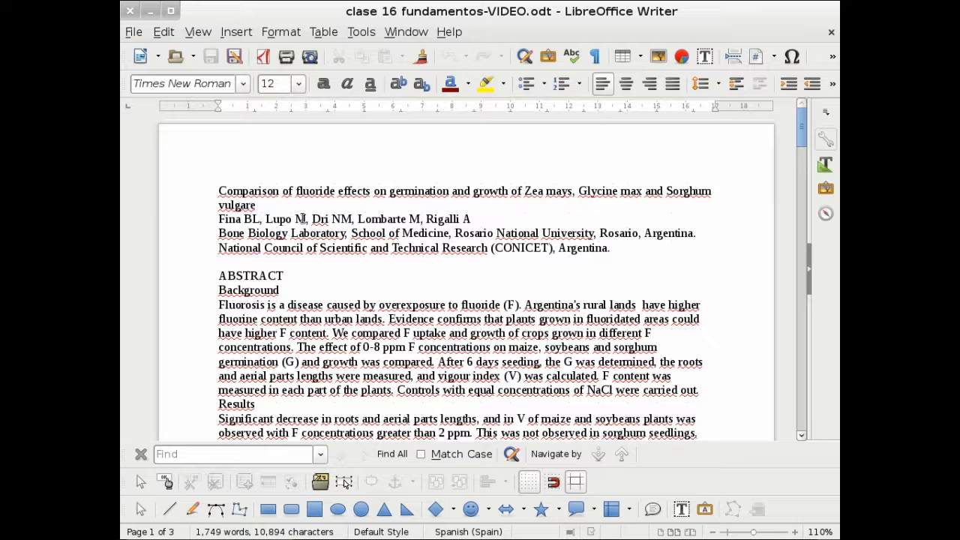
left_click_drag(213, 191, 262, 204)
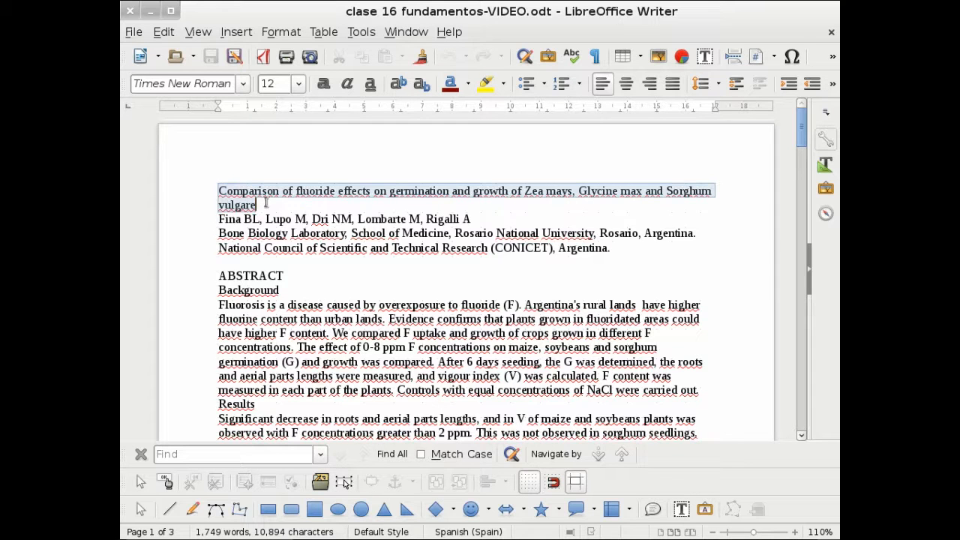
left_click(325, 84)
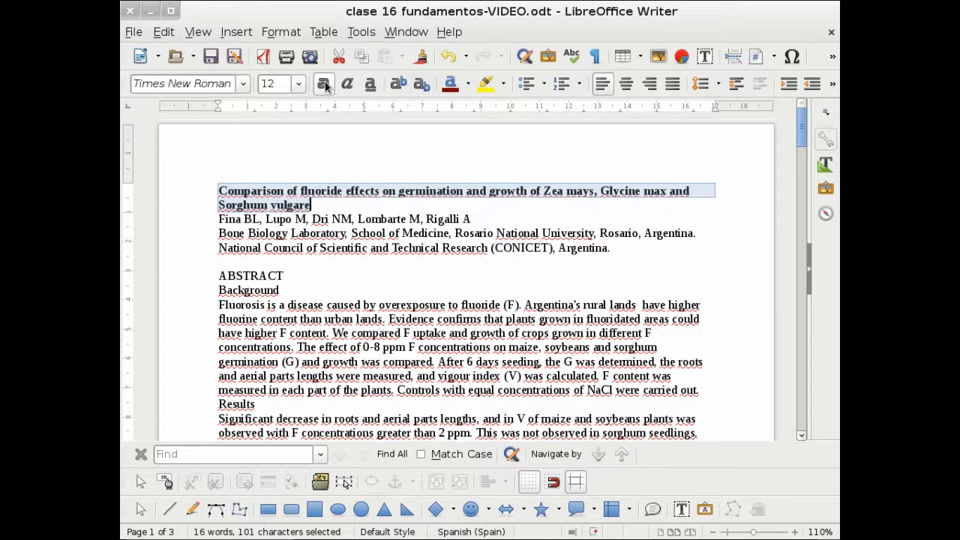
left_click(291, 34)
mouse_move(322, 160)
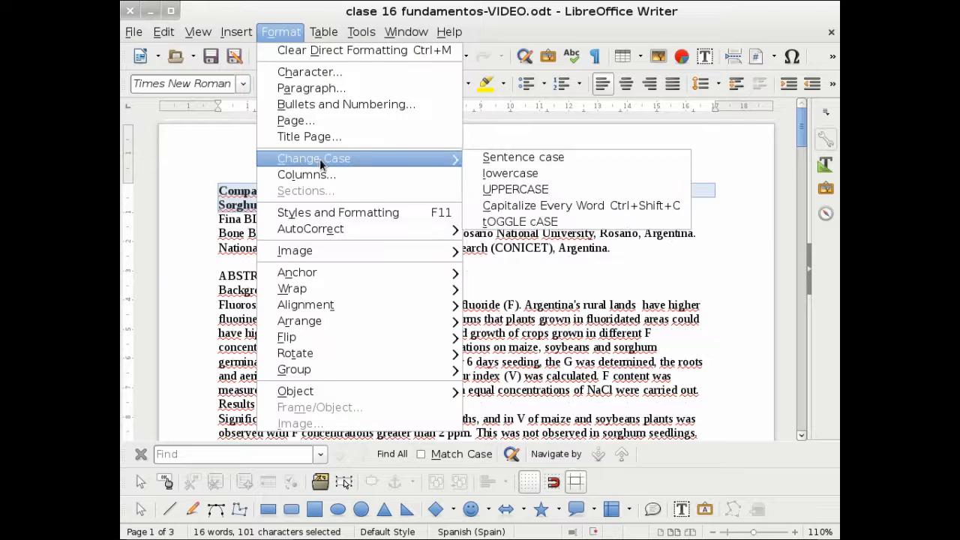
left_click(500, 189)
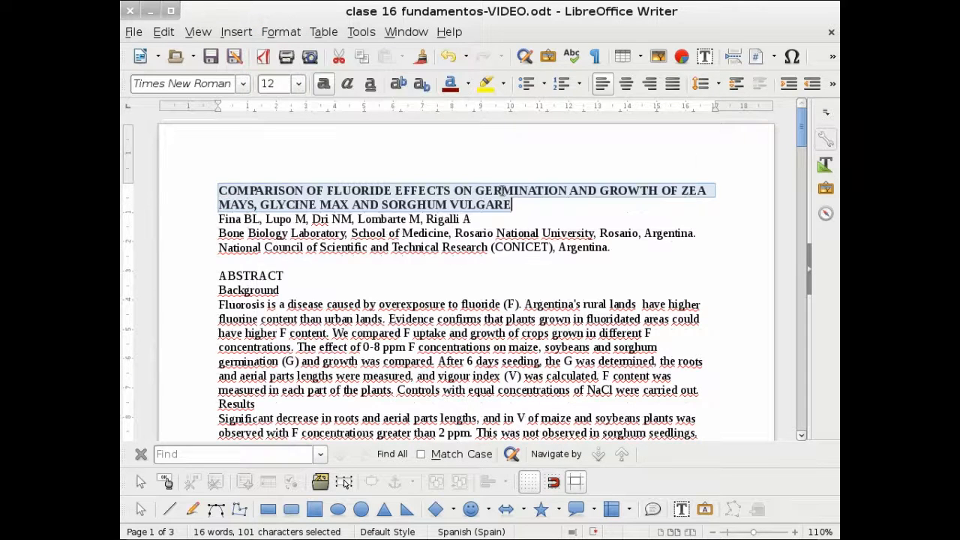
left_click(516, 204)
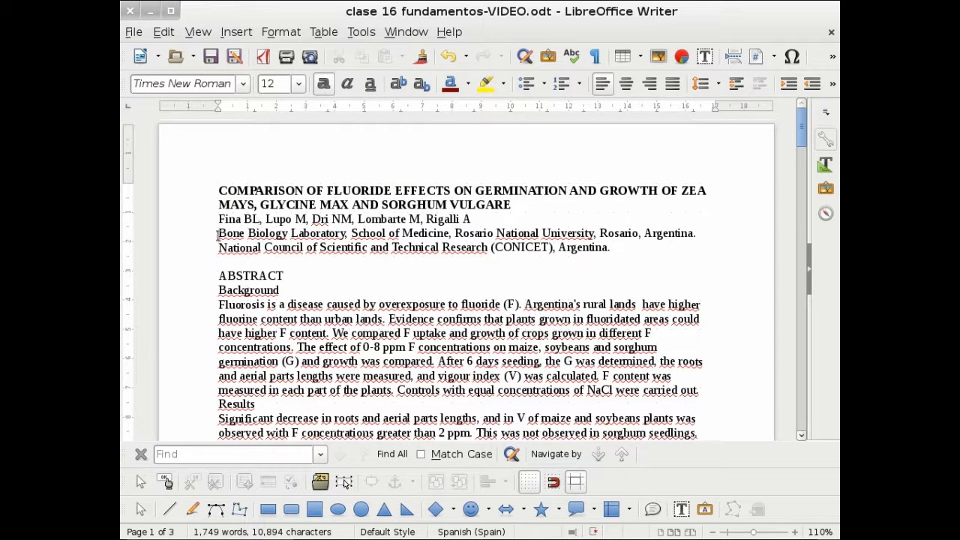
Move the Bone Biology Laboratory affiliation line into an automatically numbered footnote placed after the first author's name.
left_click_drag(217, 234, 706, 237)
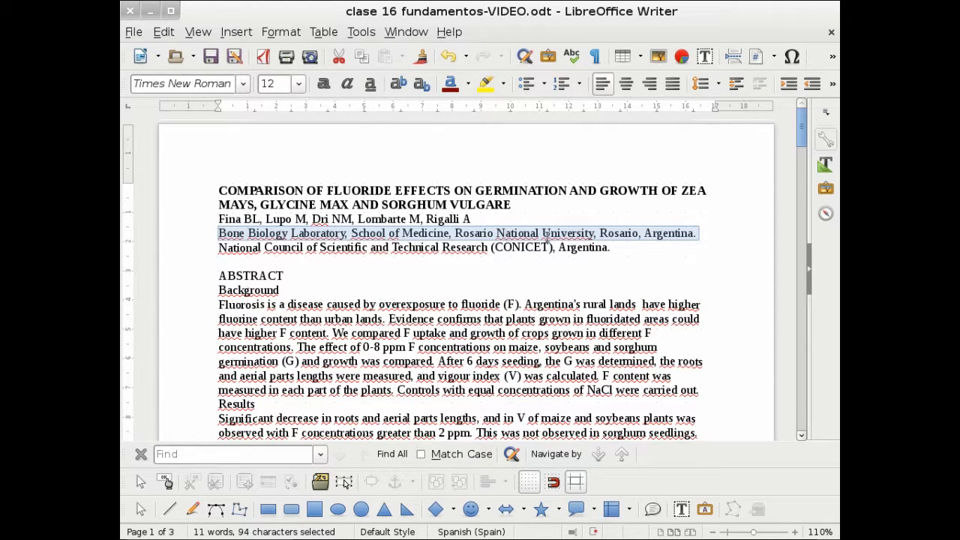
key("ctrl+x")
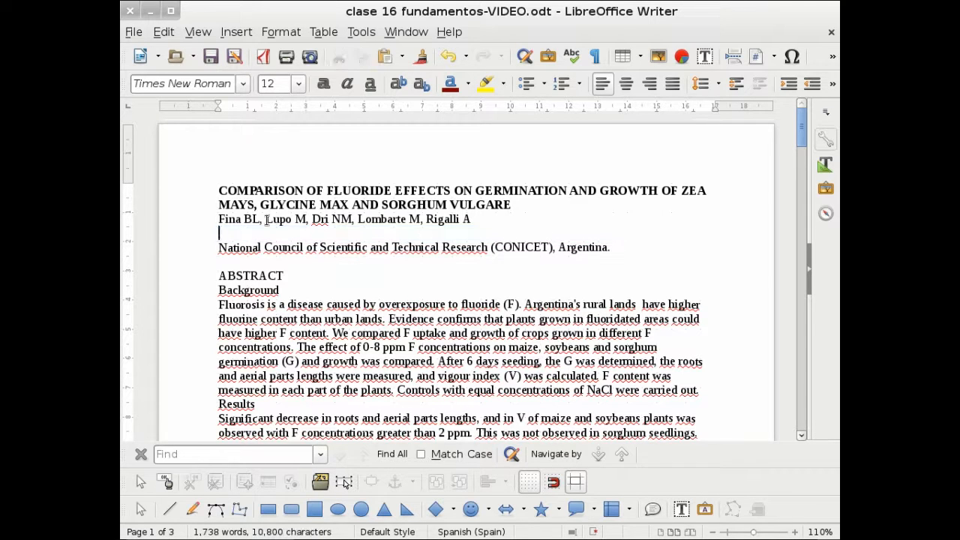
left_click(235, 33)
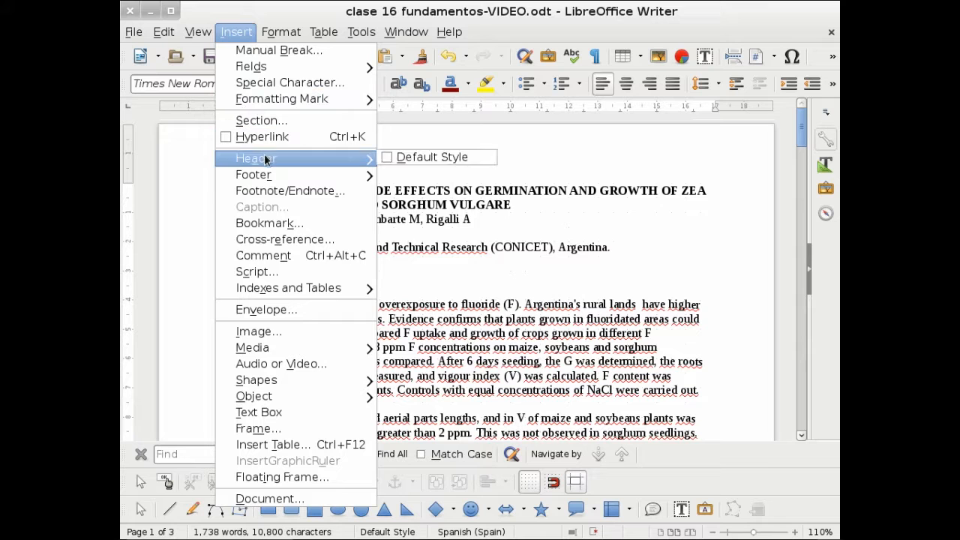
left_click(272, 193)
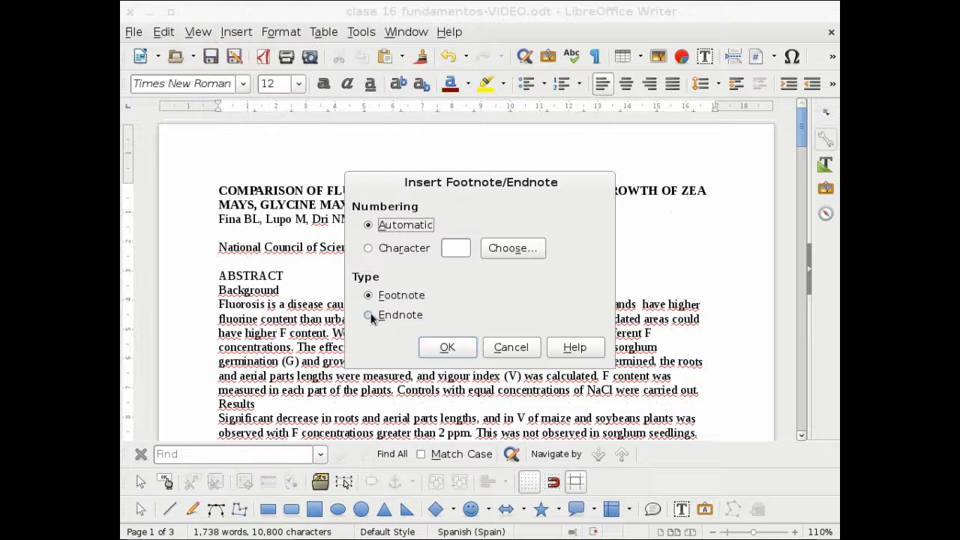
left_click(448, 347)
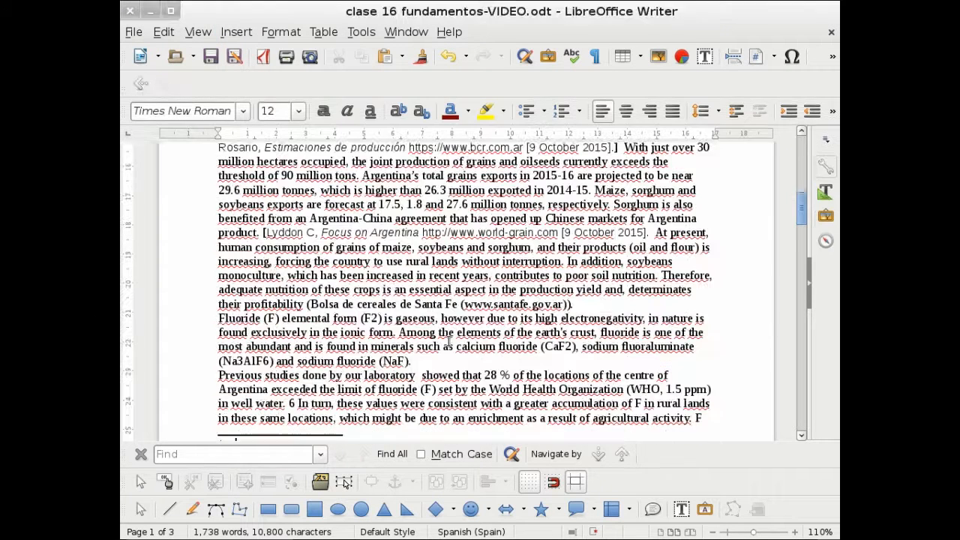
key("ctrl+v")
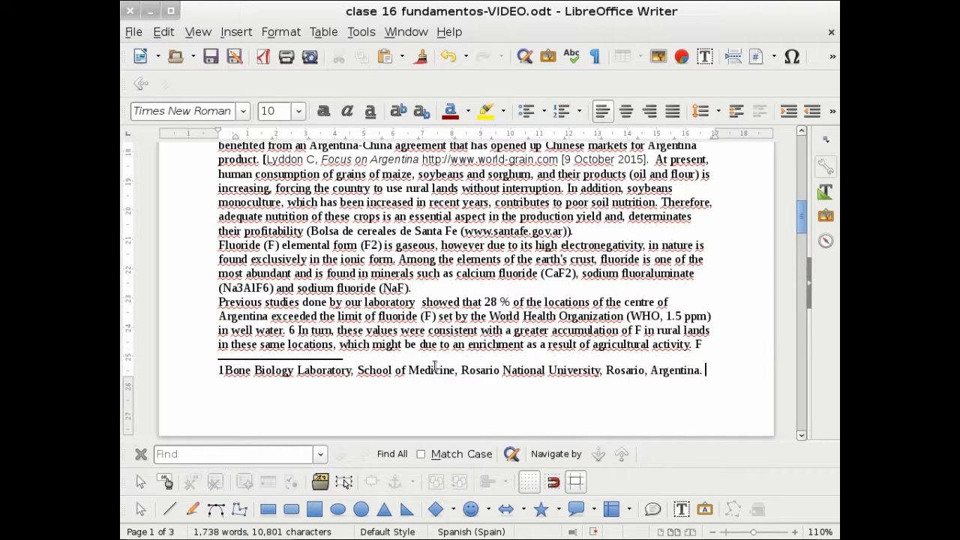
left_click(220, 373)
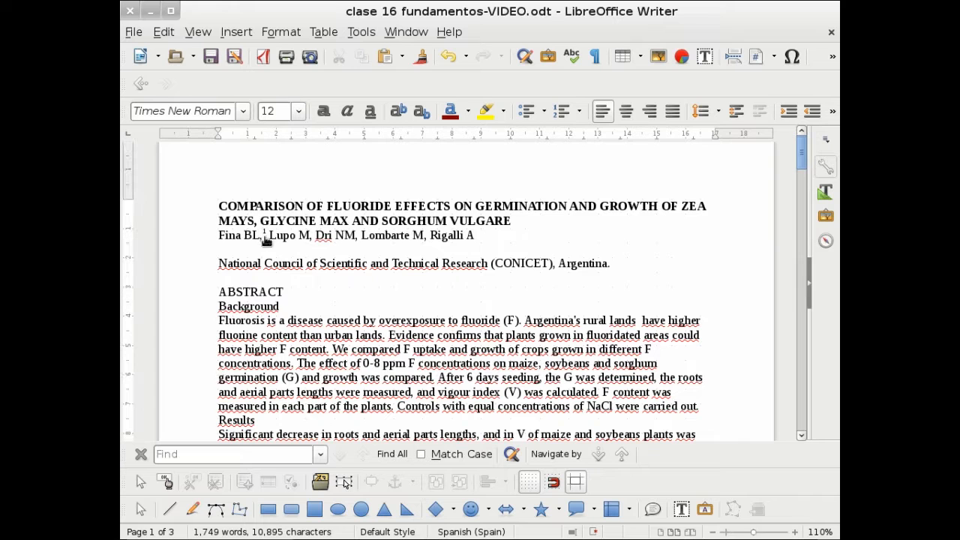
Add a comma after the first author's footnote mark and move the National Council (CONICET) affiliation line into a second automatic footnote there.
mouse_move(270, 235)
type(",")
left_click_drag(611, 263, 212, 263)
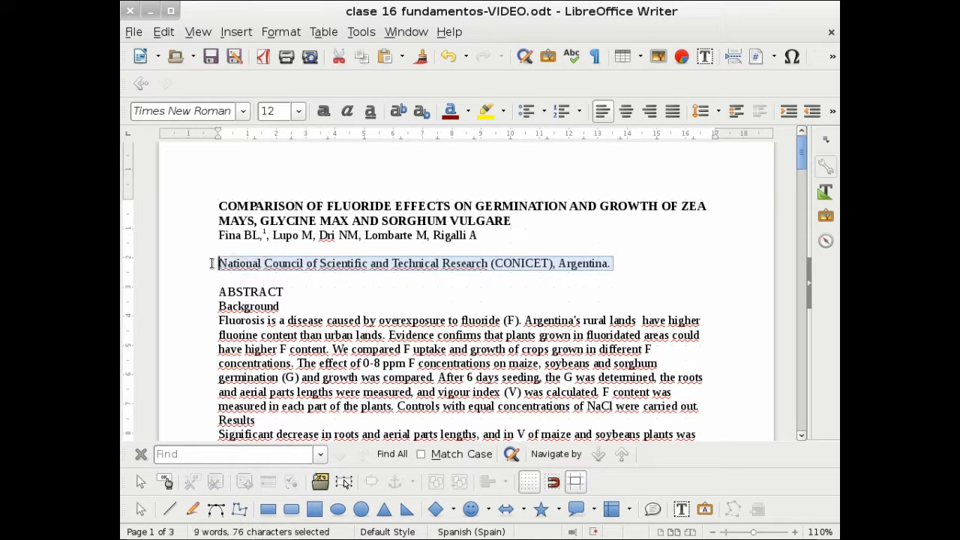
key("ctrl+x")
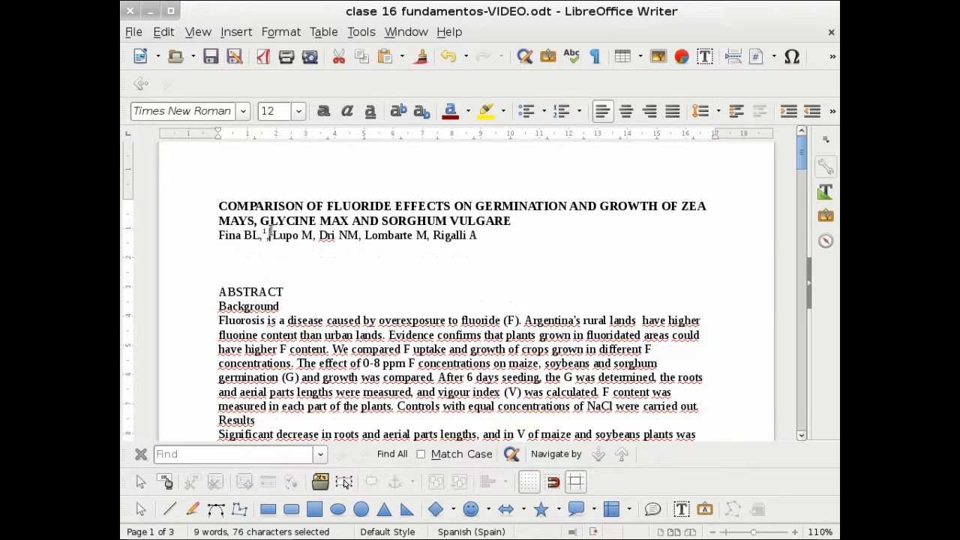
left_click(235, 31)
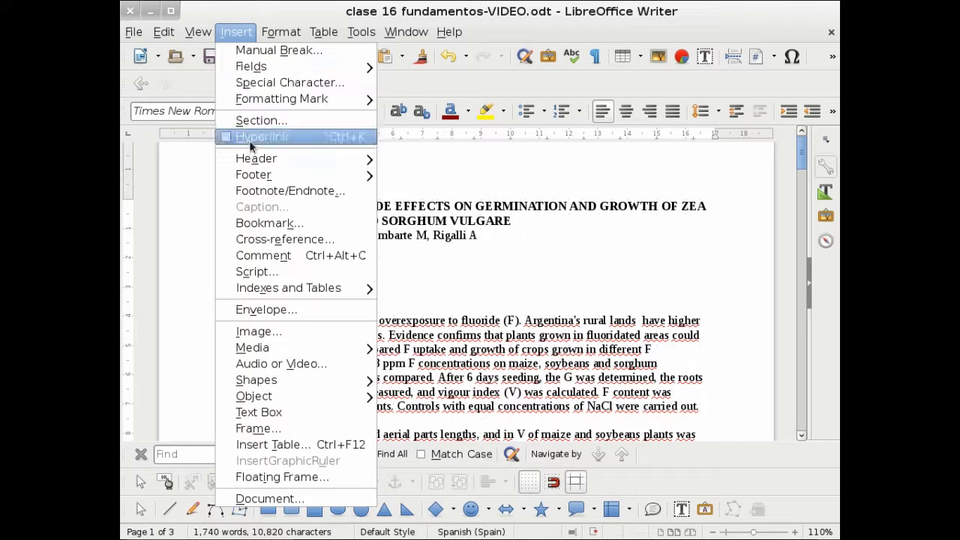
left_click(259, 189)
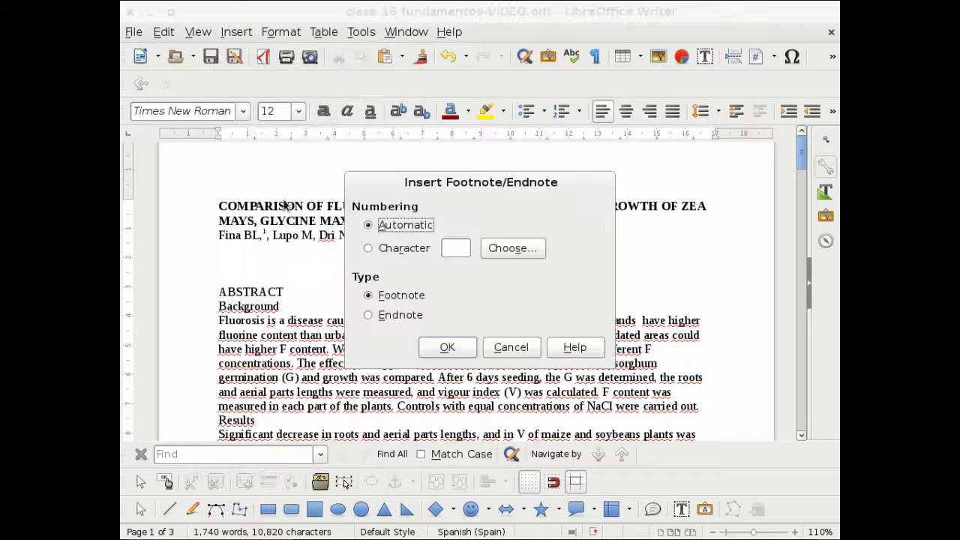
left_click(447, 347)
key("ctrl+v")
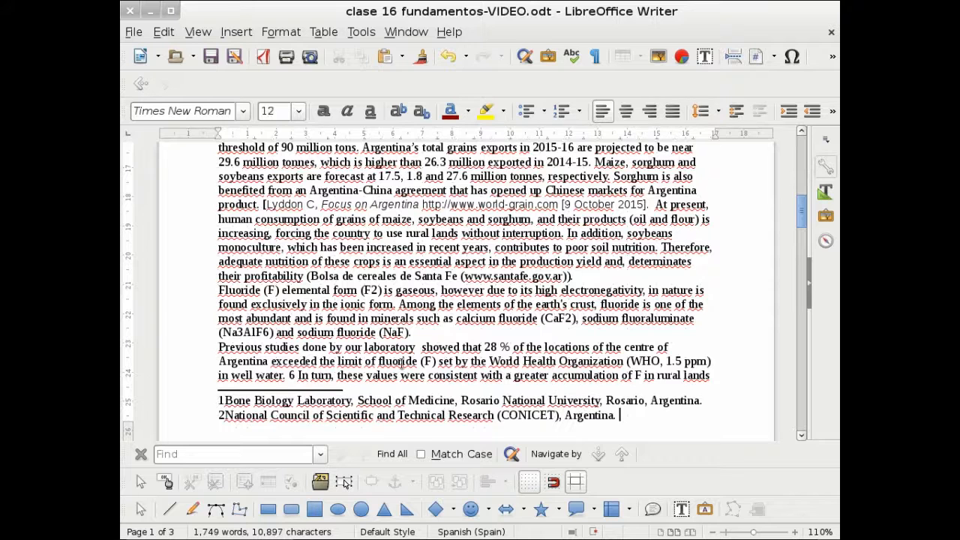
left_click(223, 417)
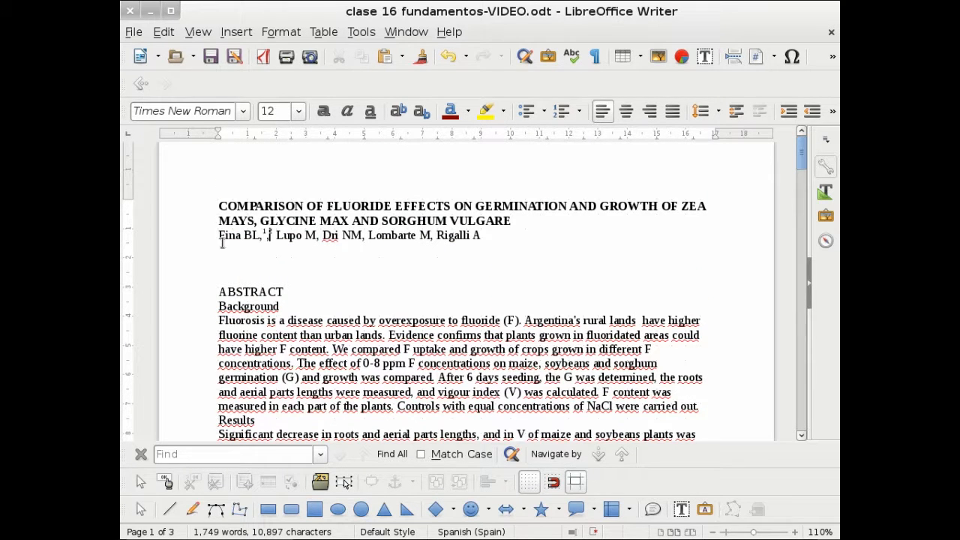
Format the comma between the first author's two footnote marks as superscript.
scroll(259, 298, "up", 5)
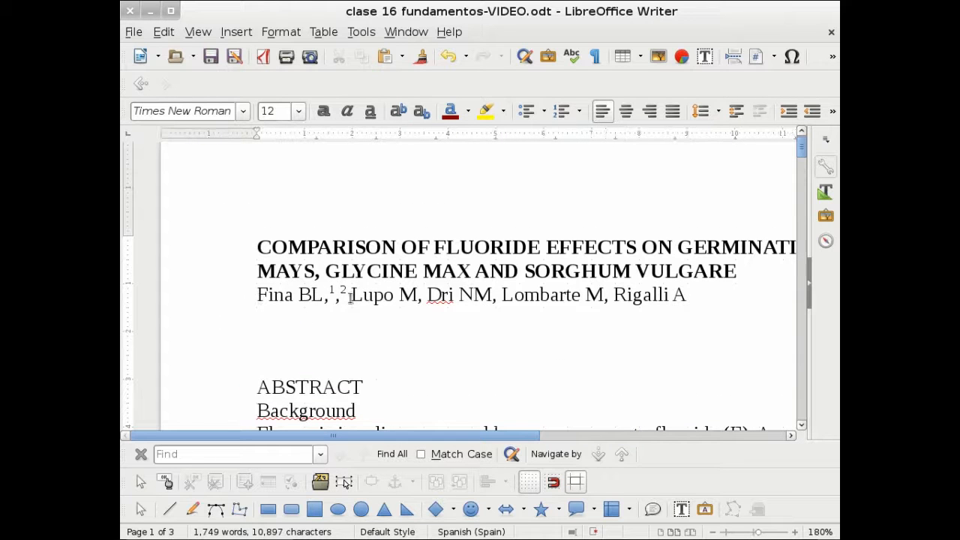
mouse_move(375, 308)
key("shift+Left")
key("ctrl+shift+p")
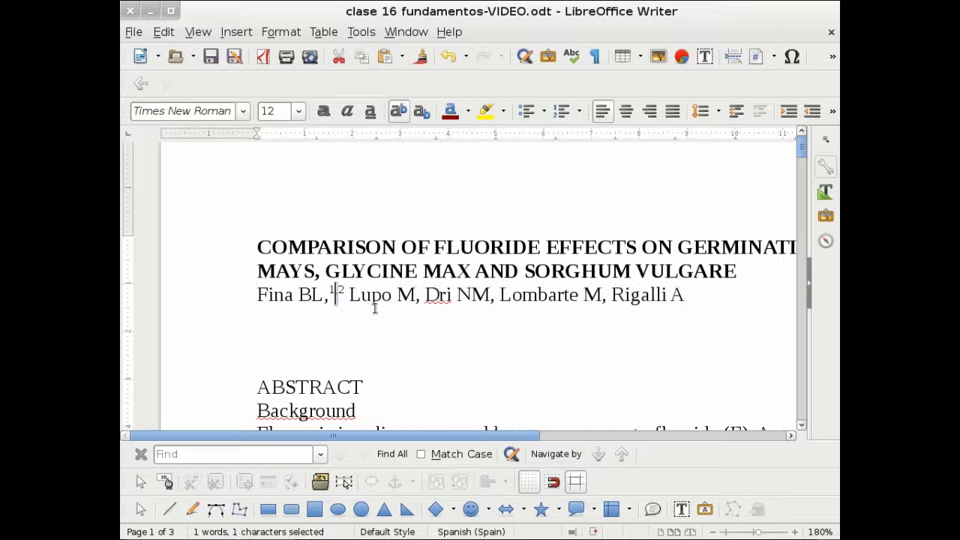
left_click(353, 320)
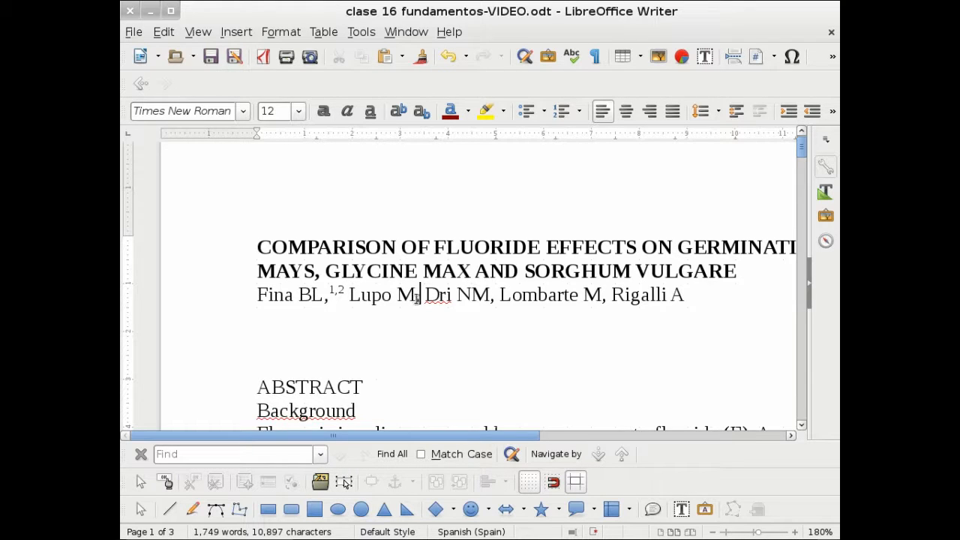
Insert a cross-reference to footnote 2, the National Council affiliation, after the second author's name, using the Reference format.
left_click(238, 33)
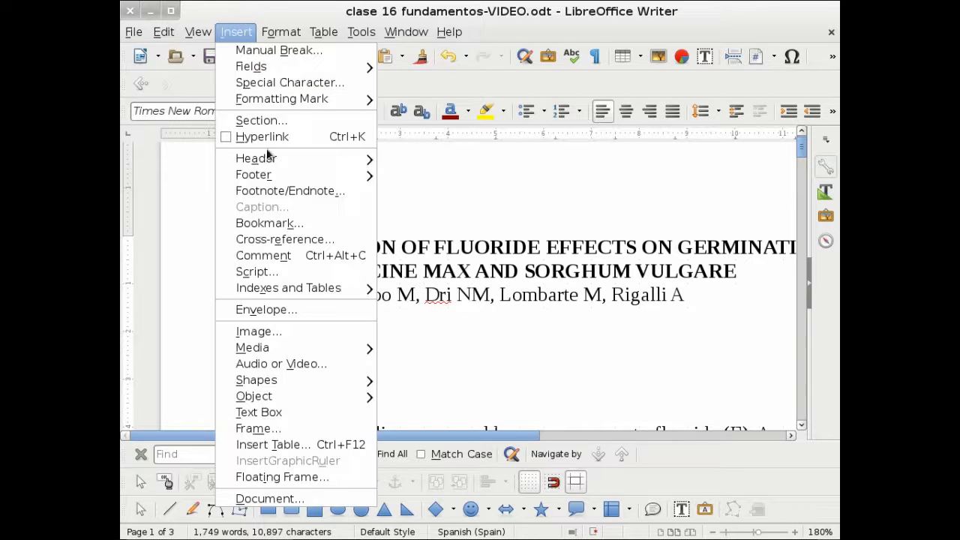
left_click(274, 239)
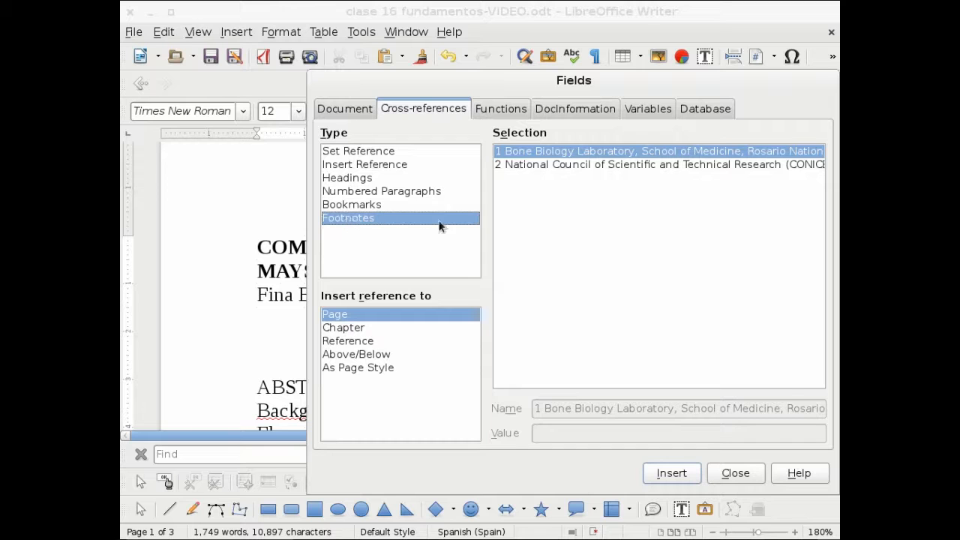
left_click(545, 166)
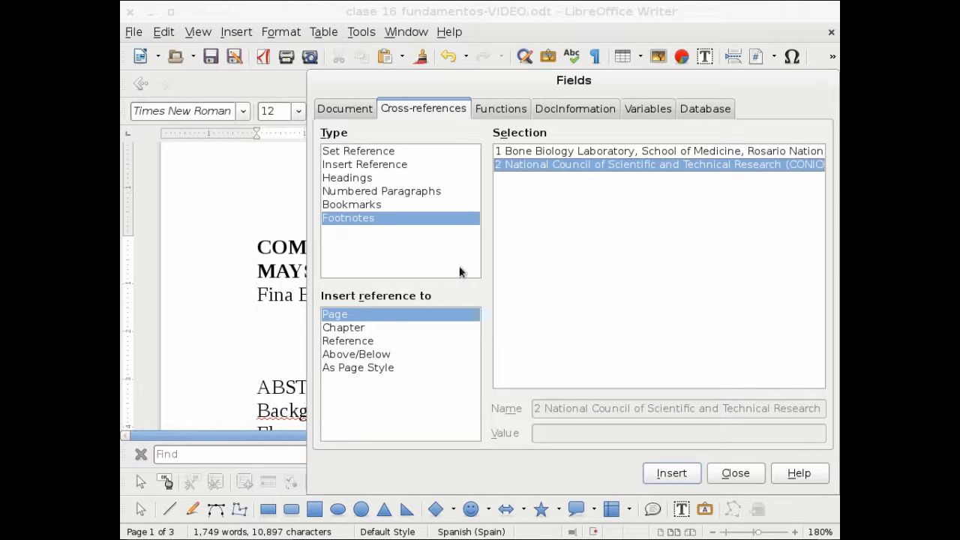
left_click(348, 342)
left_click(671, 473)
left_click(734, 475)
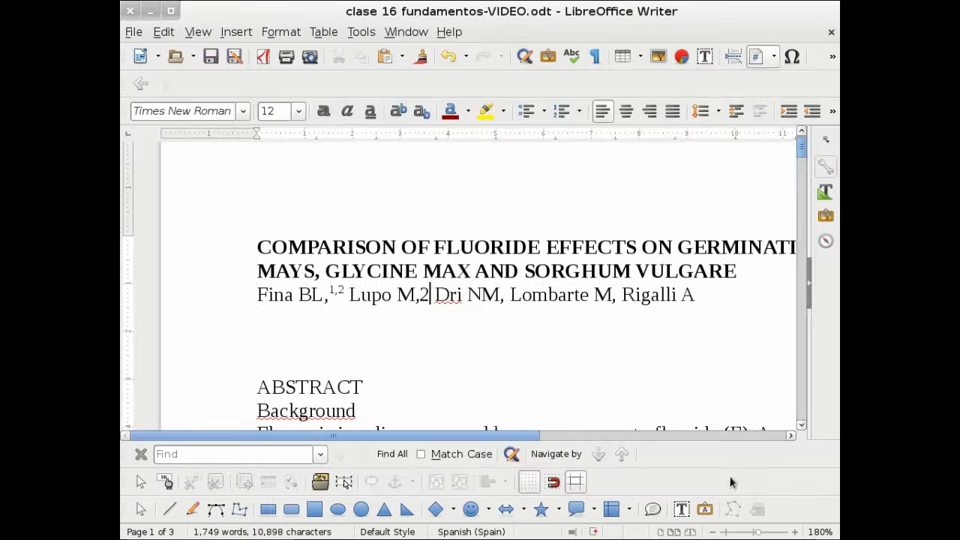
Format the footnote cross-reference after the second author's name as superscript.
key("shift+Left")
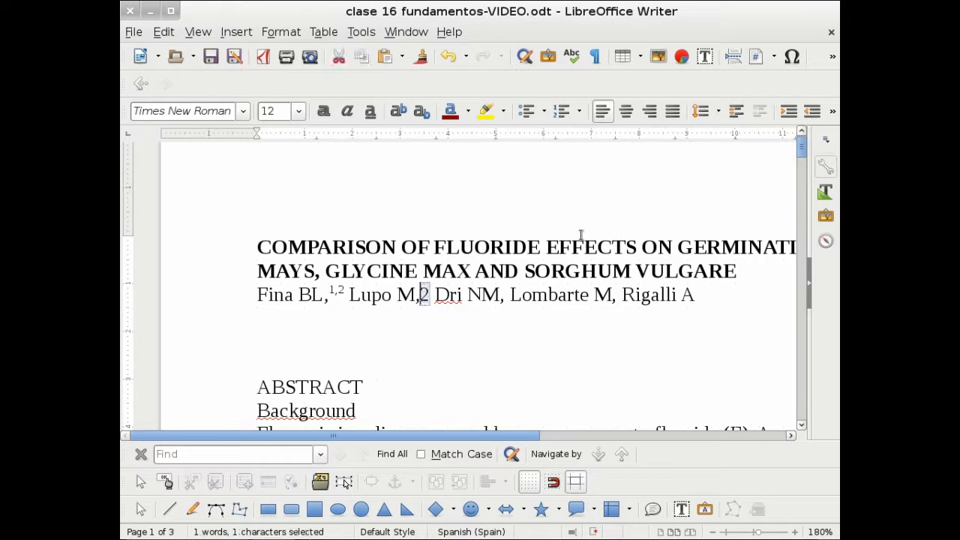
key("ctrl+shift+p")
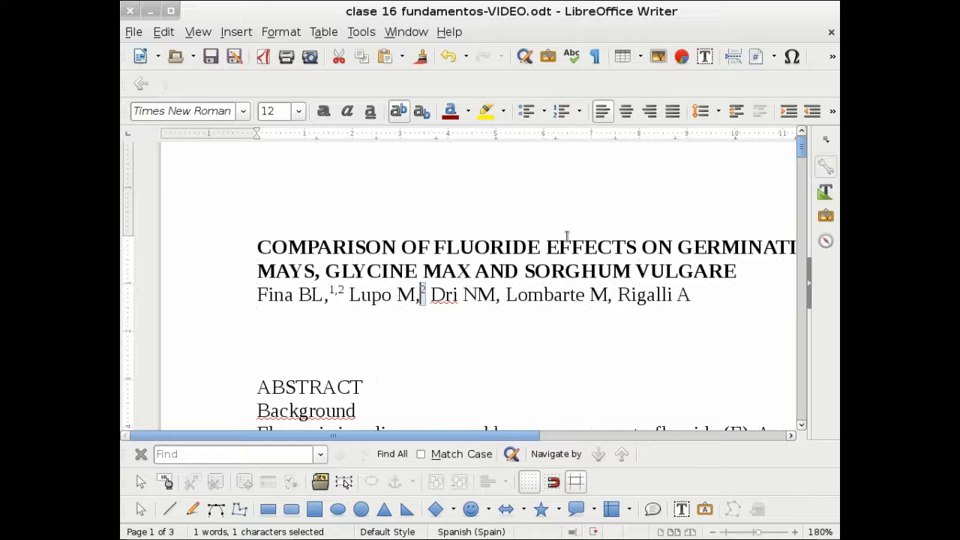
left_click(435, 328)
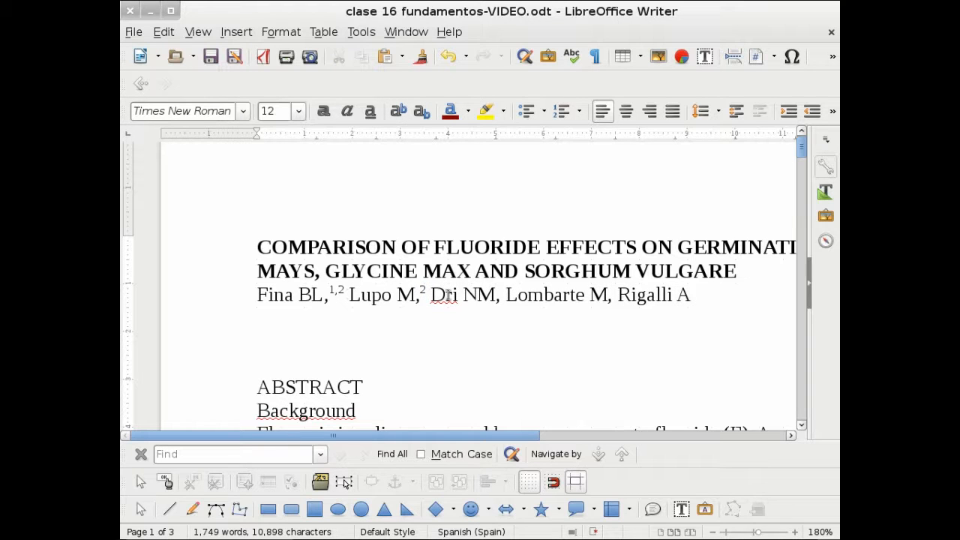
mouse_move(337, 295)
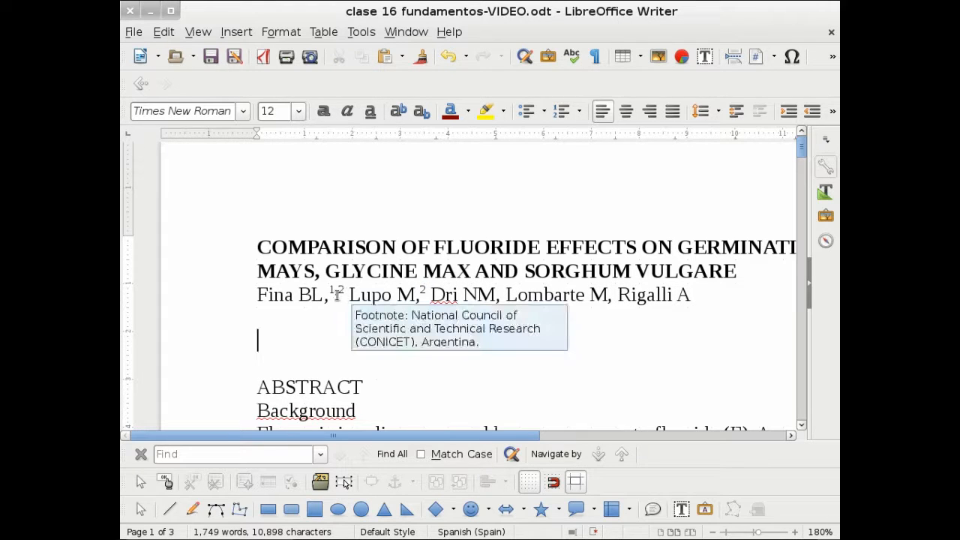
Apply the Heading 1 paragraph style to the ABSTRACT title line.
scroll(358, 367, "down", 2)
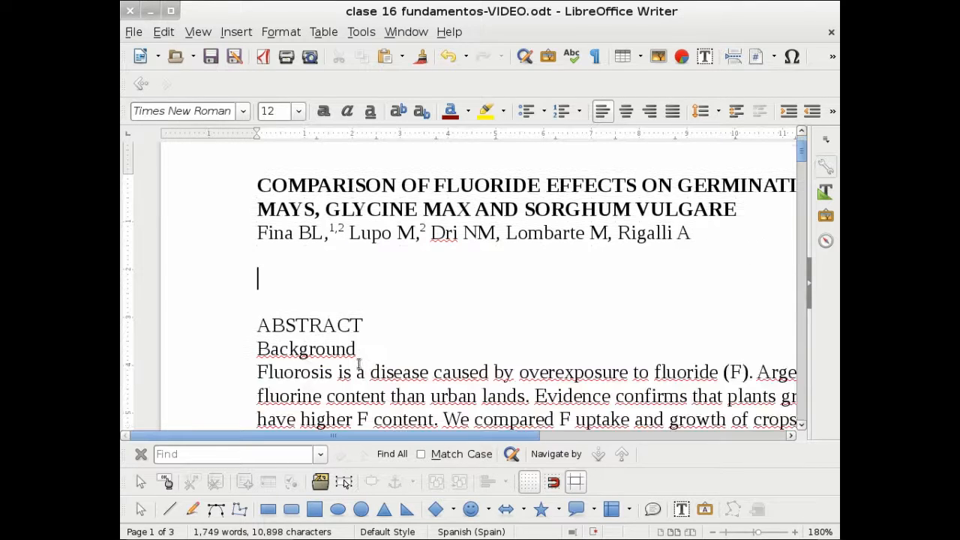
scroll(358, 366, "down", 5)
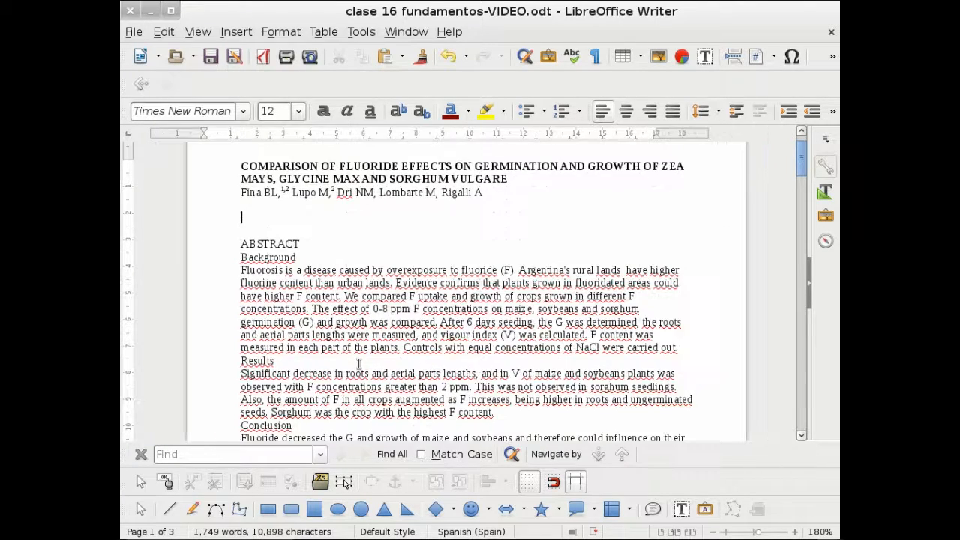
scroll(358, 364, "down", 1)
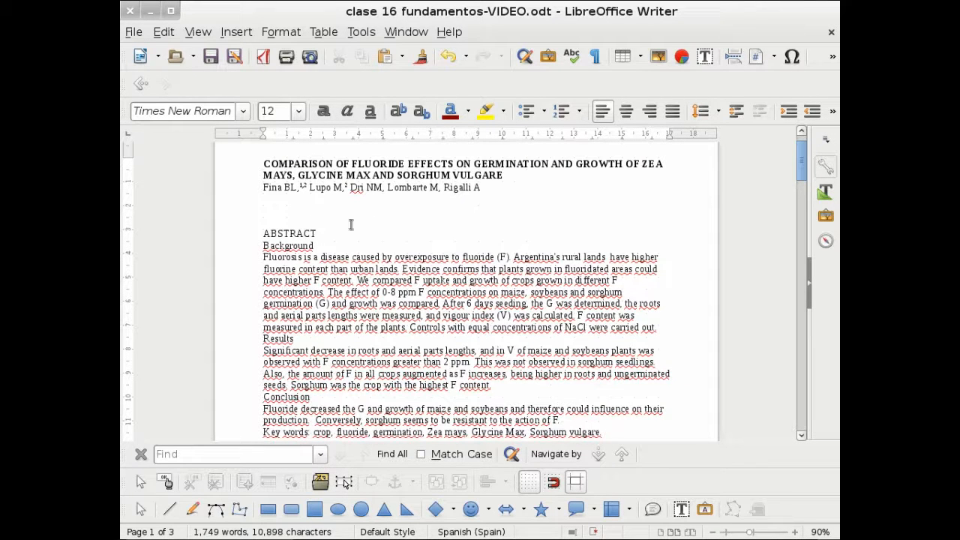
left_click(824, 195)
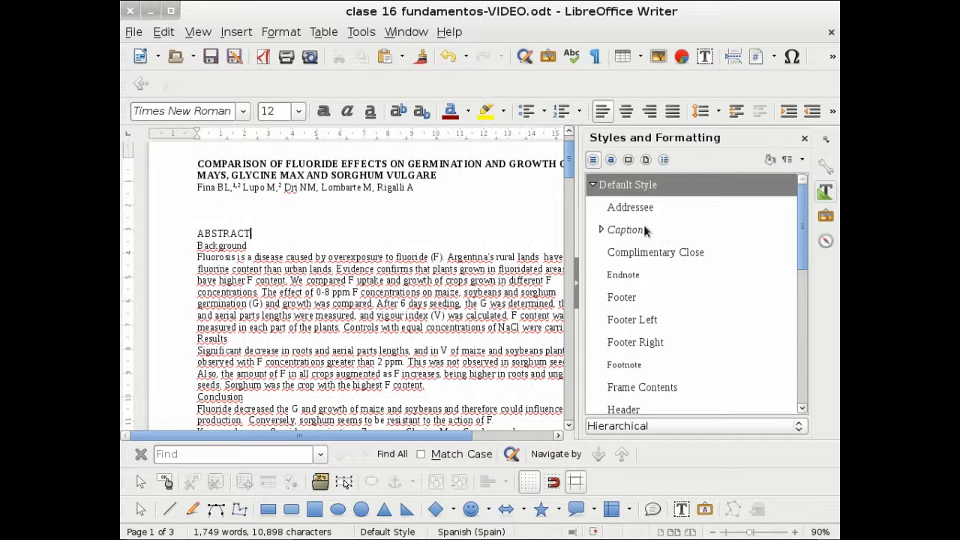
scroll(653, 252, "down", 3)
left_click(597, 274)
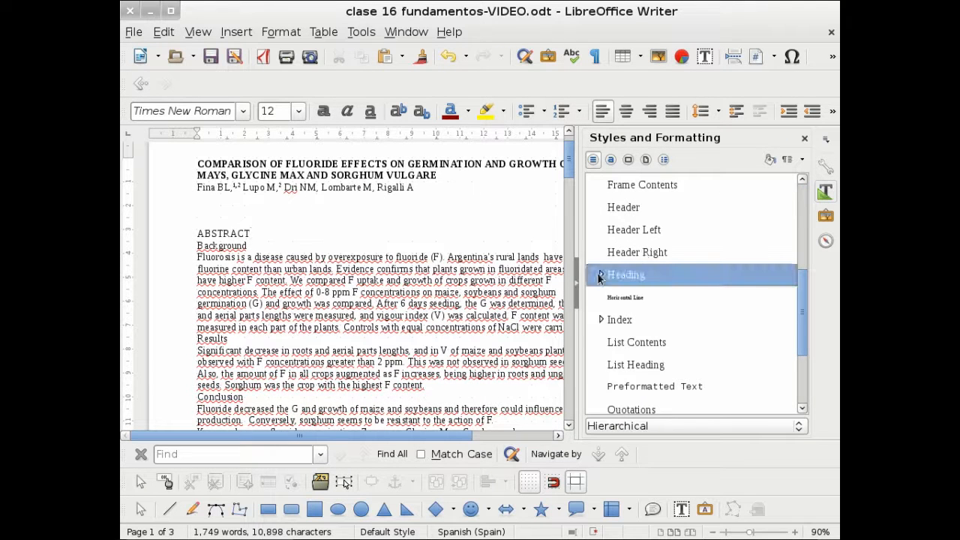
left_click(602, 276)
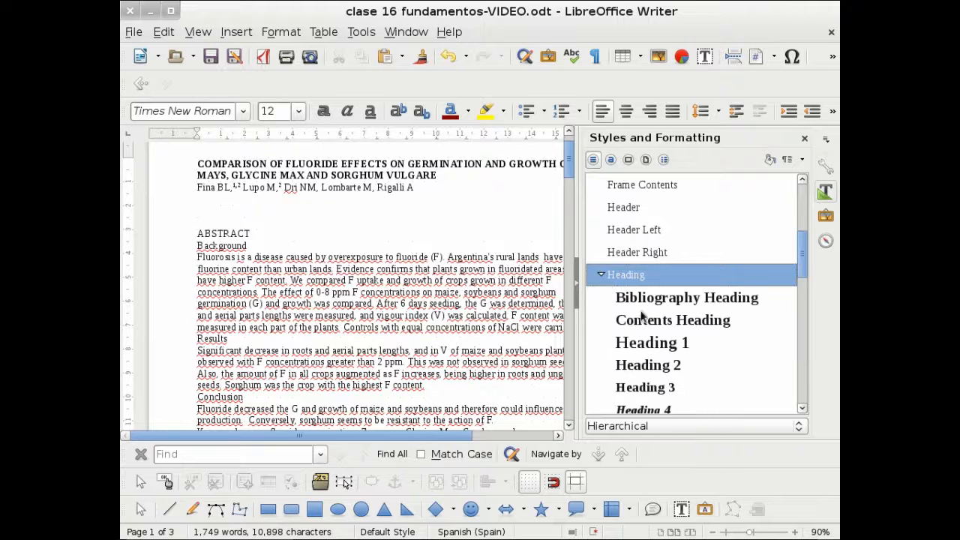
double_click(649, 345)
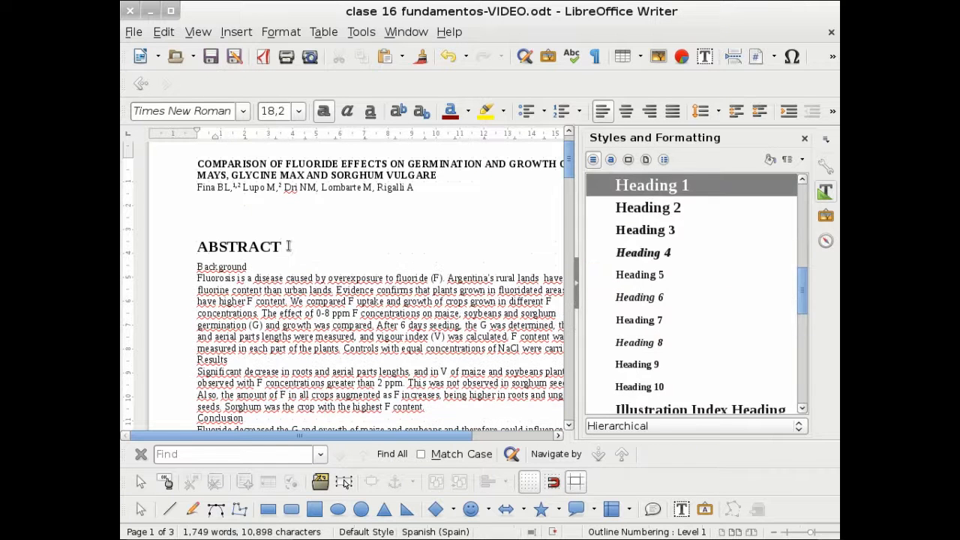
Apply the Heading 2 paragraph style to the Background, Results and Conclusion subheadings of the abstract.
left_click(238, 267)
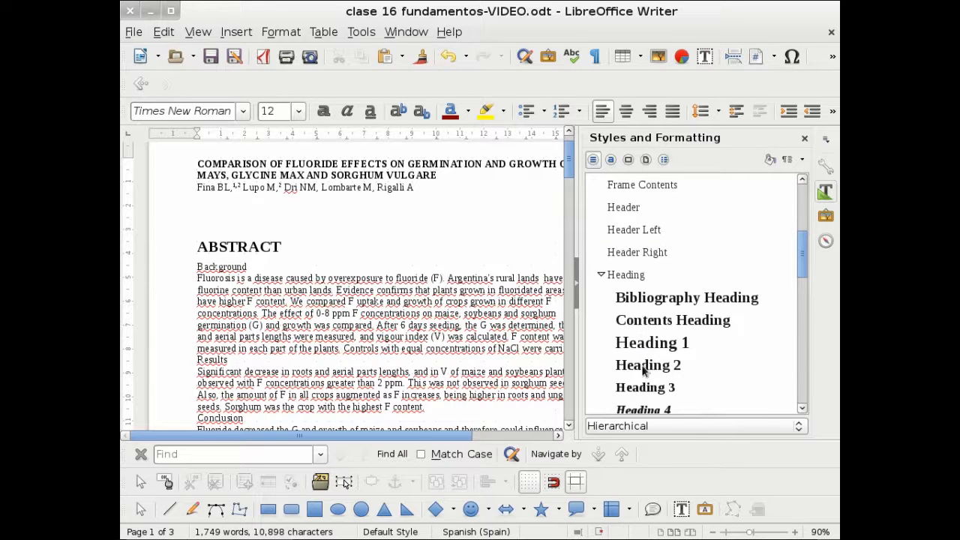
double_click(647, 365)
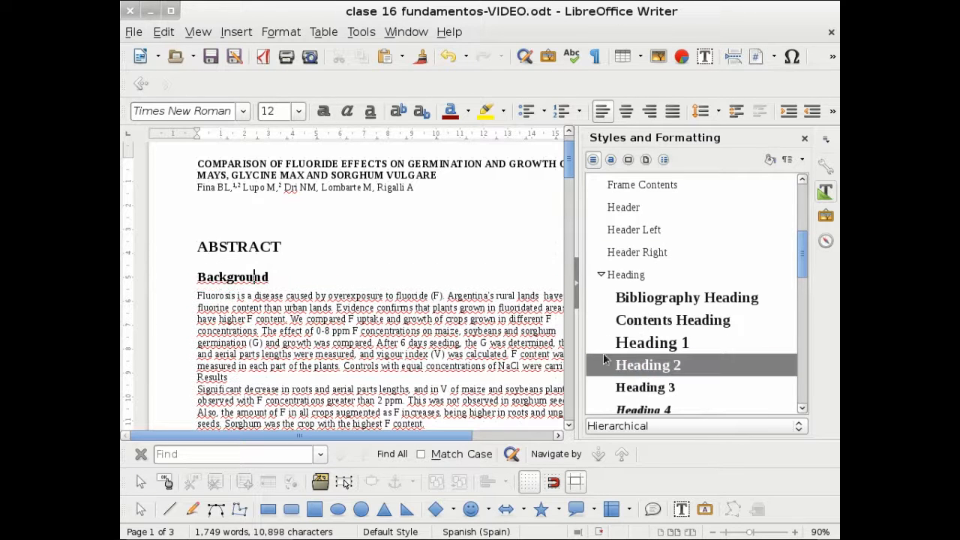
left_click(216, 377)
scroll(685, 359, "down", 3)
double_click(646, 365)
scroll(262, 360, "down", 3)
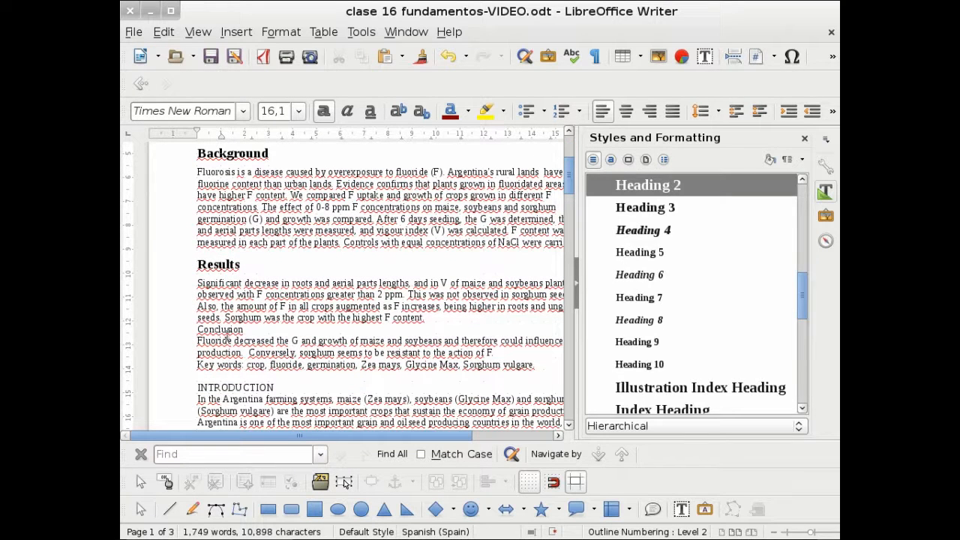
scroll(671, 336, "down", 3)
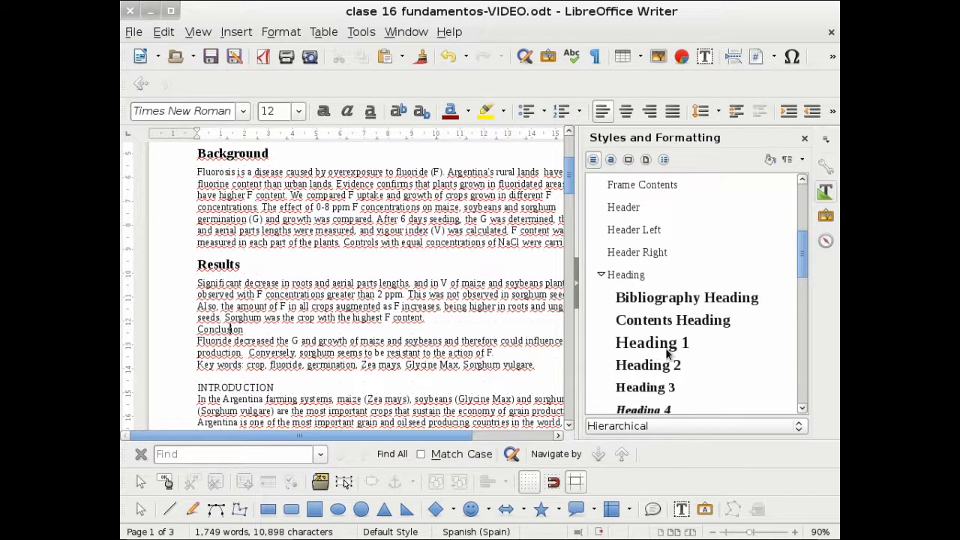
double_click(664, 365)
Apply the Heading 1 paragraph style to the INTRODUCTION title line.
scroll(283, 339, "down", 2)
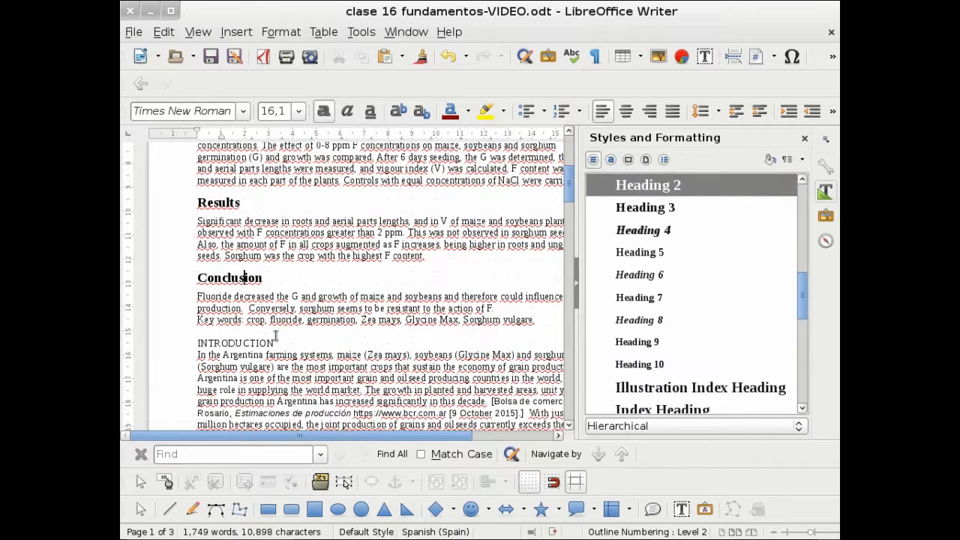
left_click(262, 341)
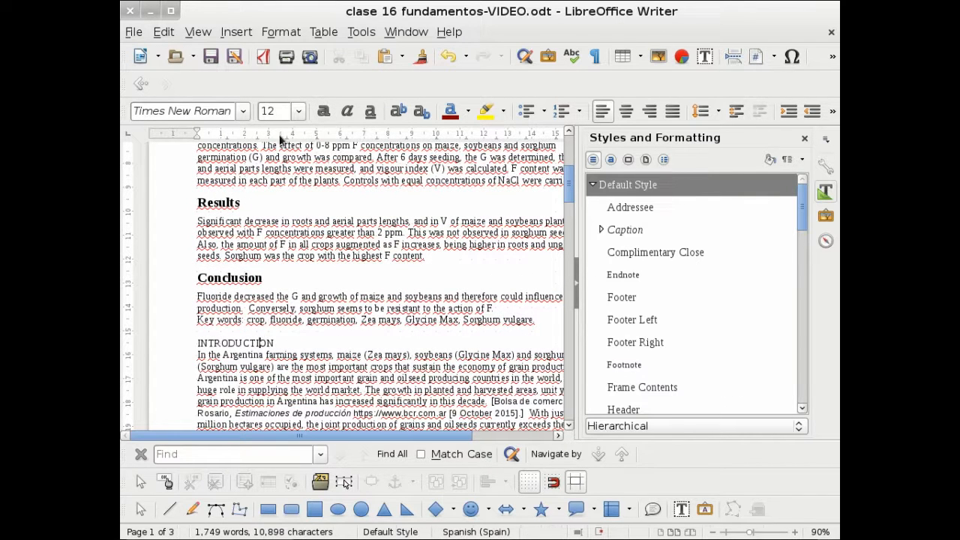
scroll(664, 272, "down", 2)
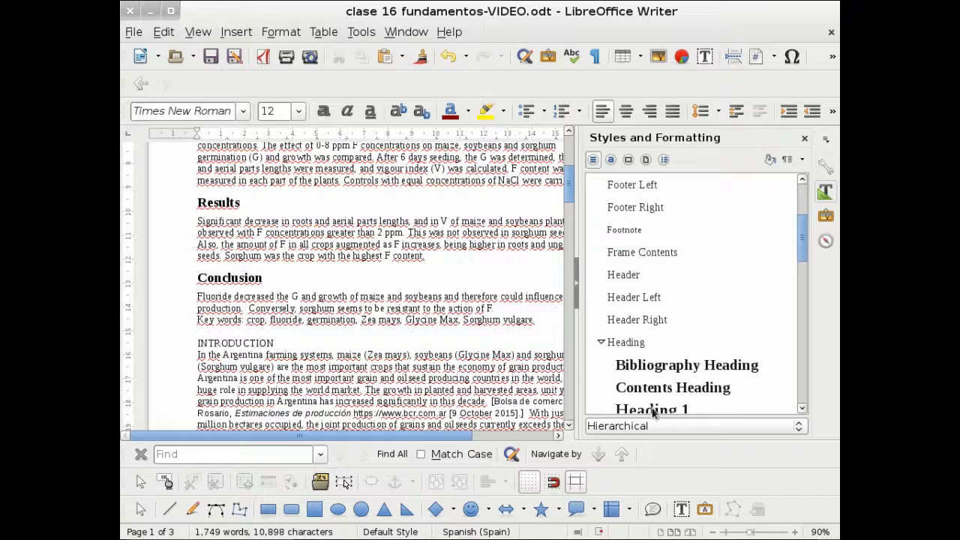
scroll(655, 407, "down", 1)
double_click(657, 342)
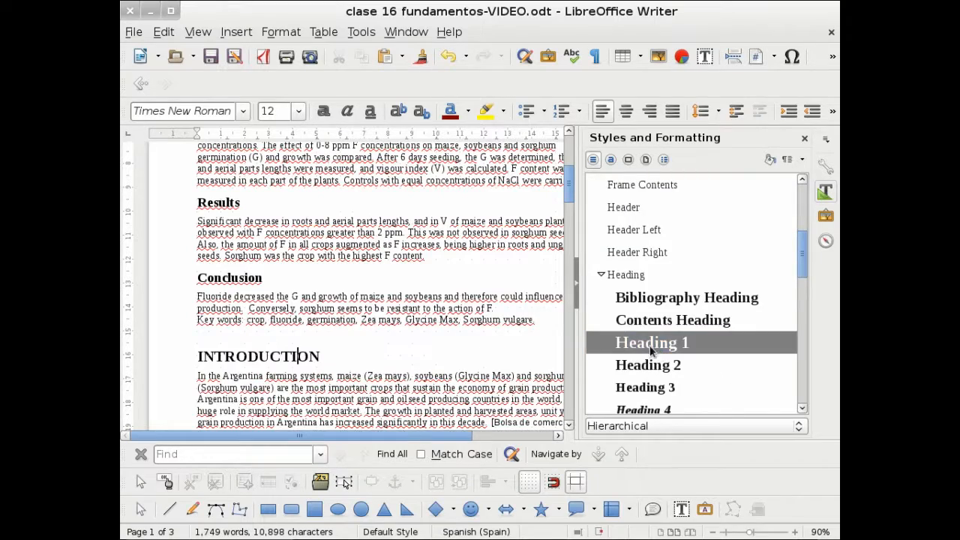
Apply the Heading 1 paragraph style to the MATERIALS AND METHODS title line.
scroll(426, 344, "down", 12)
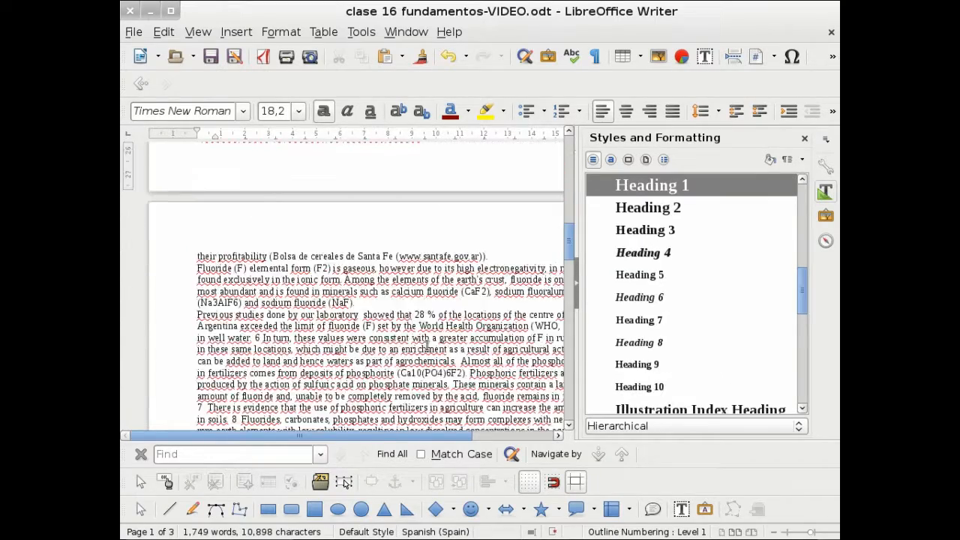
scroll(426, 343, "down", 8)
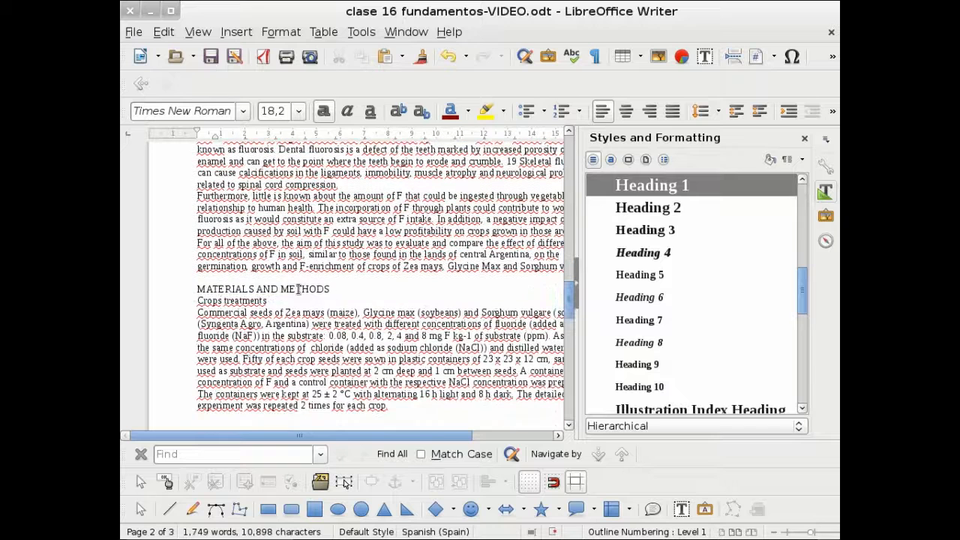
left_click(297, 289)
scroll(663, 318, "down", 4)
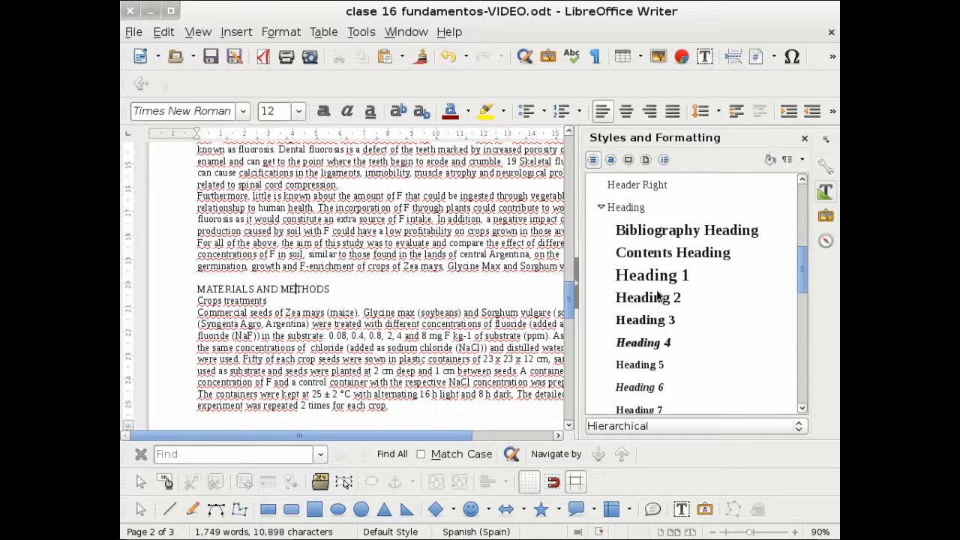
double_click(652, 276)
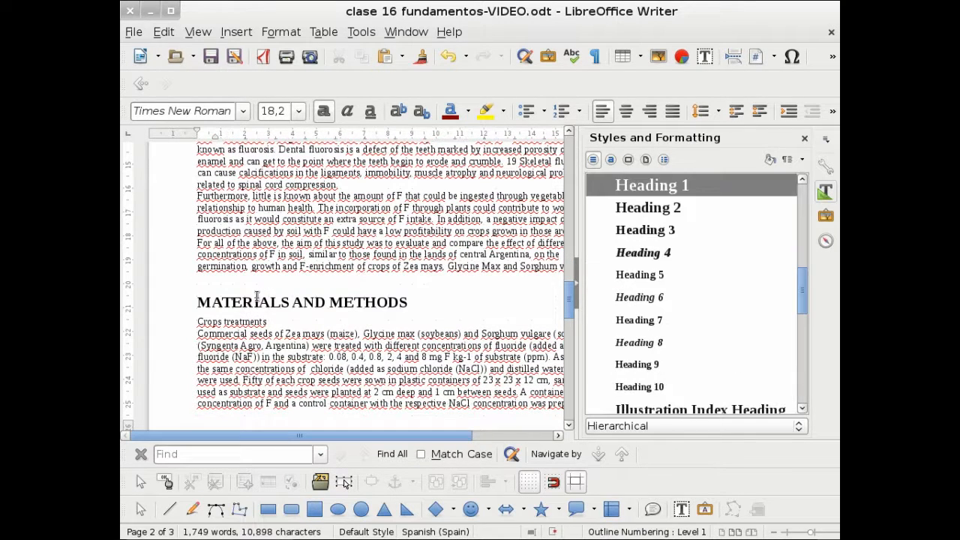
Apply the Heading 2 paragraph style to the Crops treatments and Standard germination test (G) subheadings.
left_click(209, 321)
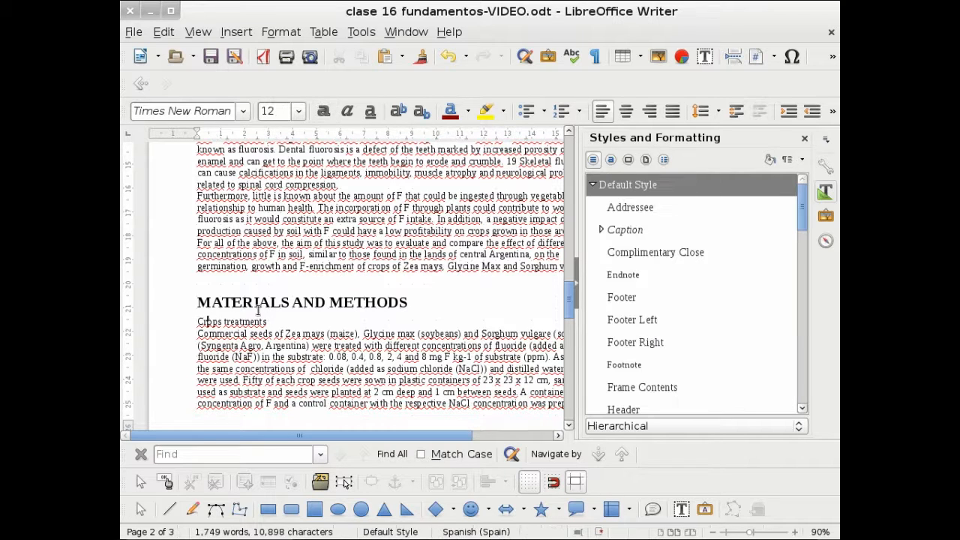
scroll(625, 311, "down", 4)
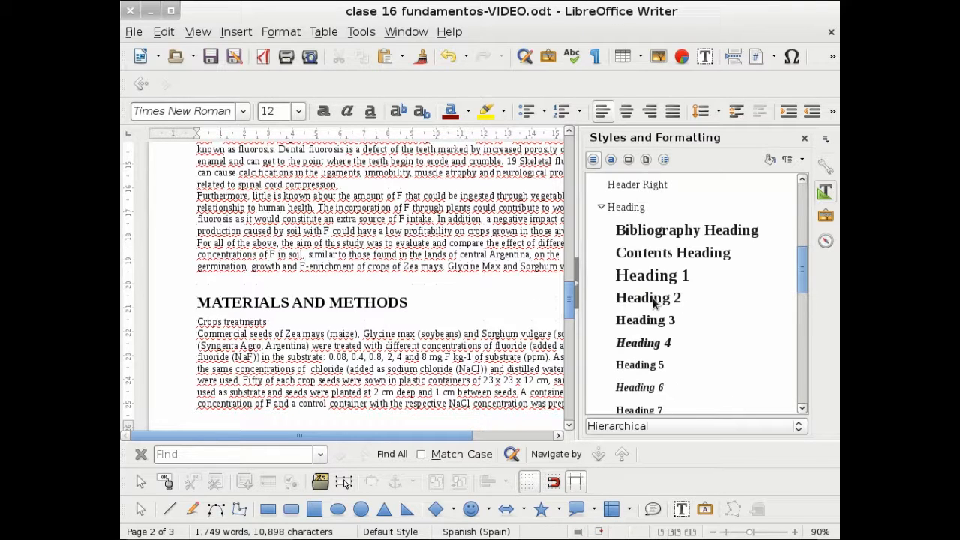
double_click(627, 300)
scroll(240, 326, "down", 3)
scroll(239, 327, "down", 3)
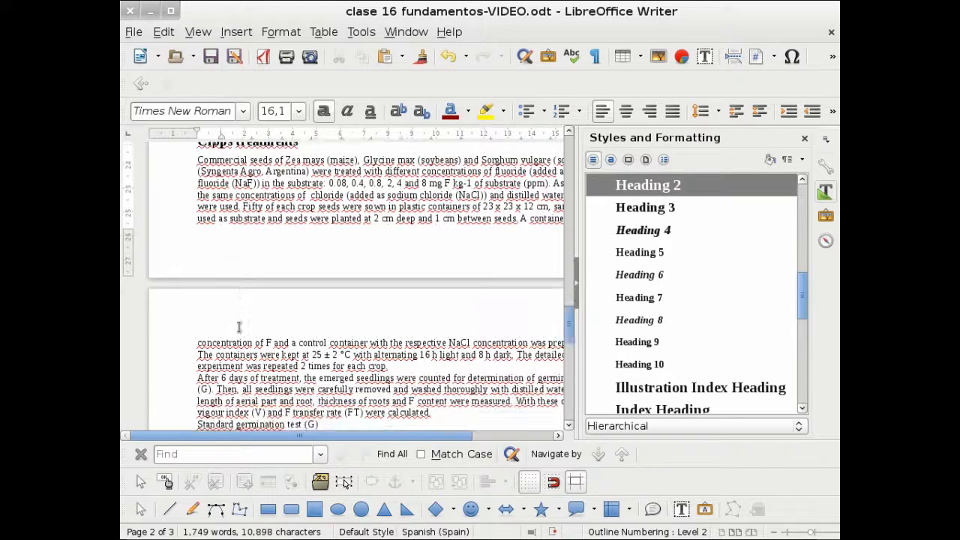
left_click(318, 396)
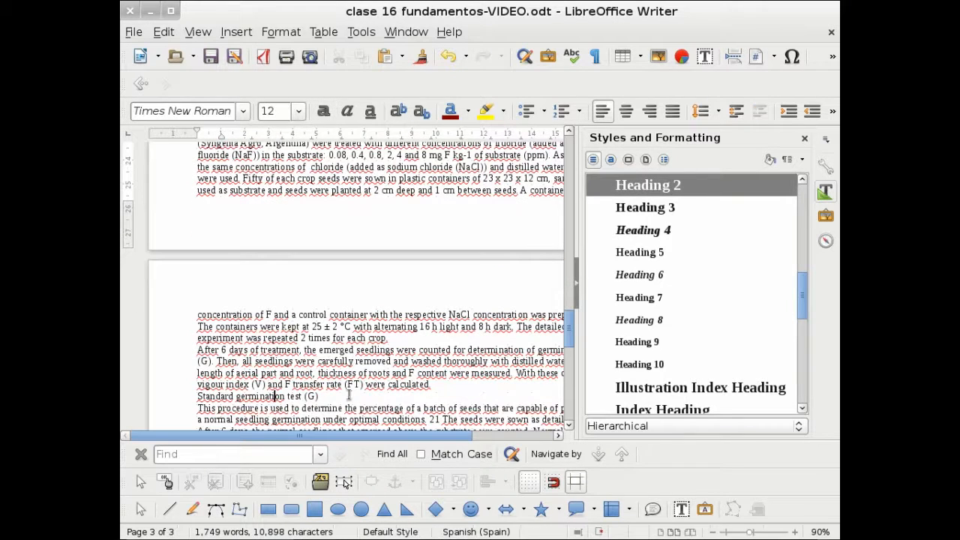
scroll(610, 337, "down", 4)
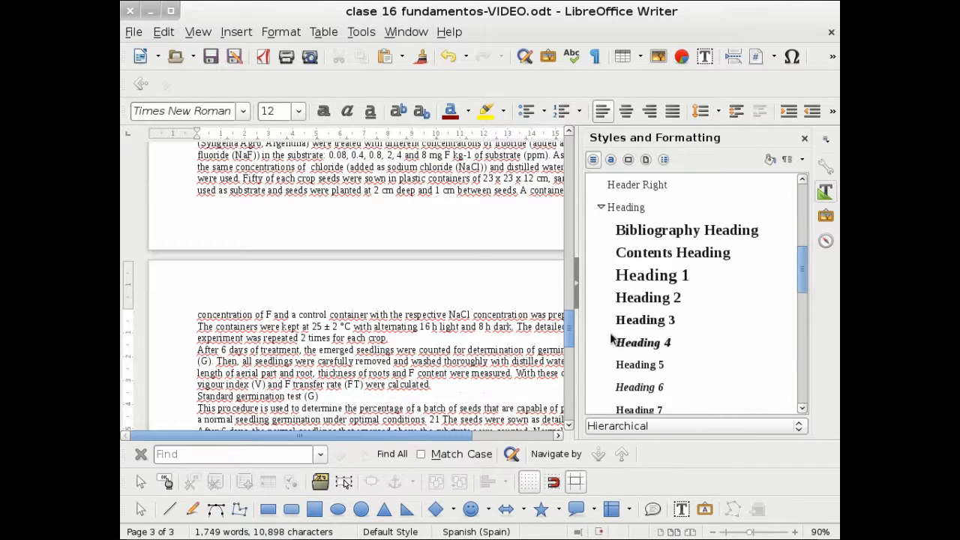
double_click(634, 300)
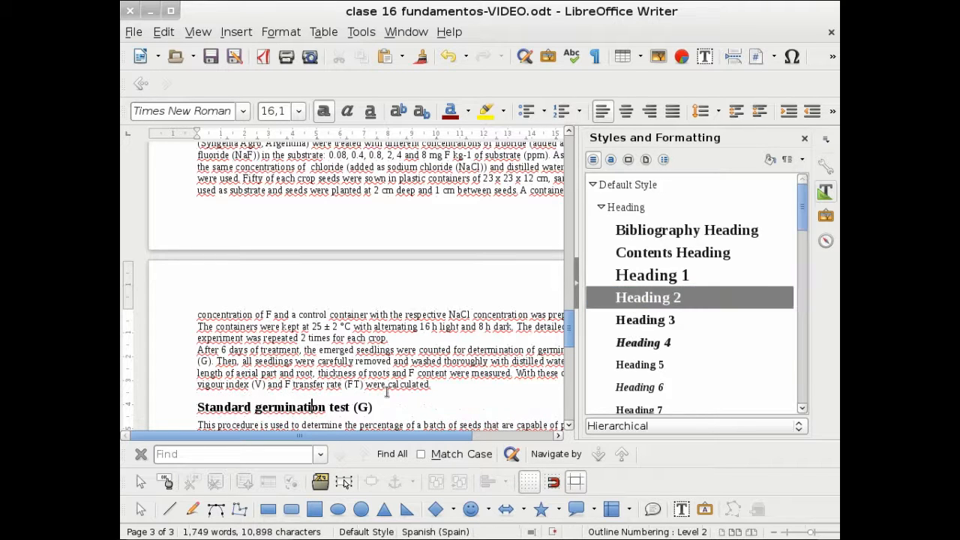
Hide the styles list and insert a Table of Contents for the entire document on the blank line below the authors, keeping the default settings.
left_click(824, 192)
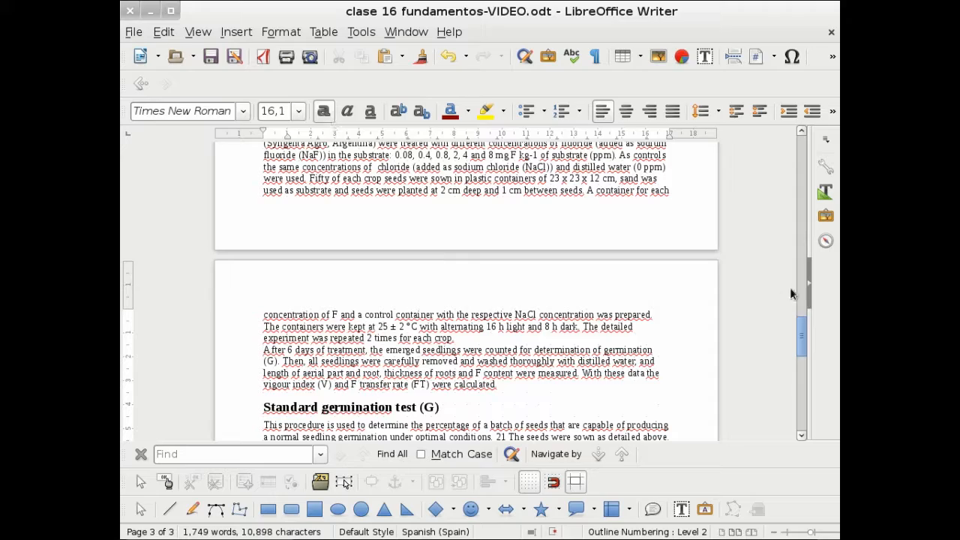
left_click_drag(805, 333, 815, 155)
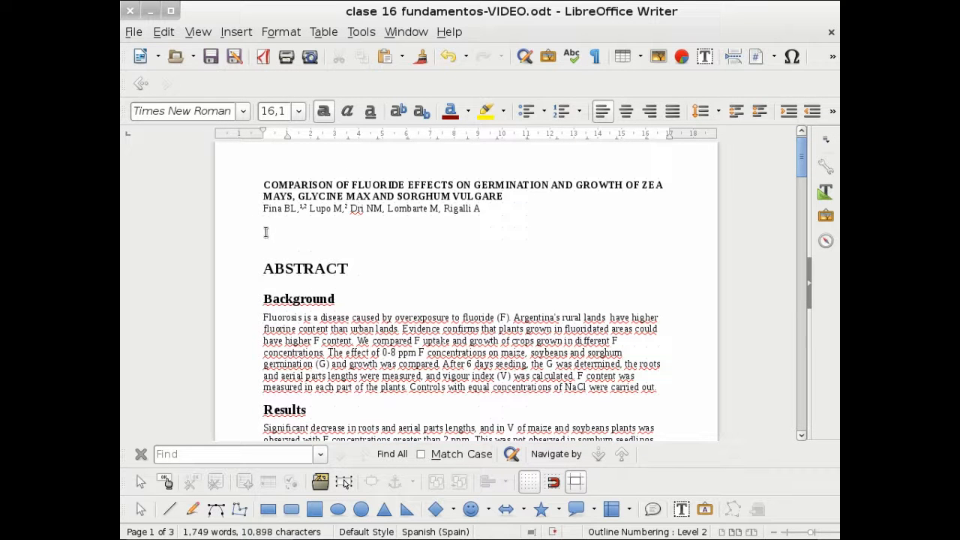
left_click(324, 232)
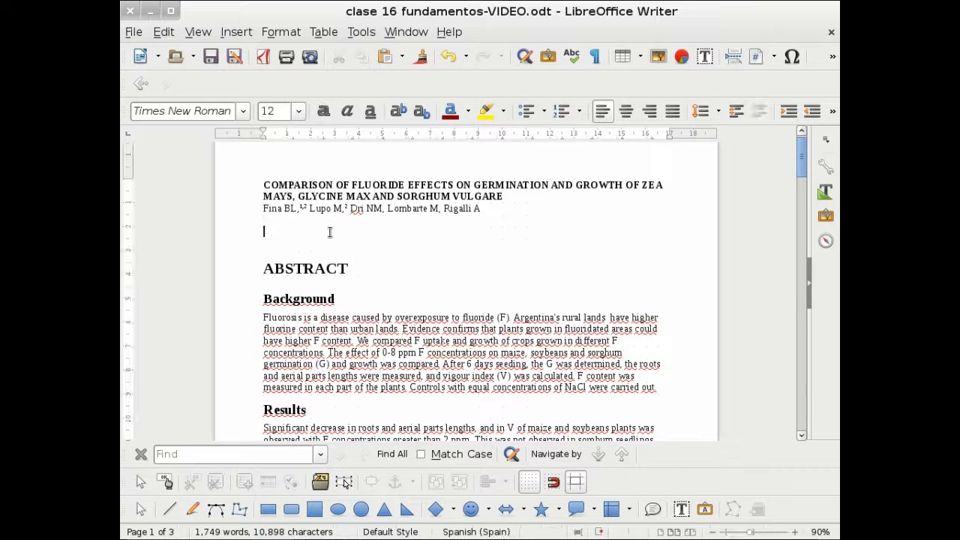
left_click(241, 33)
mouse_move(285, 287)
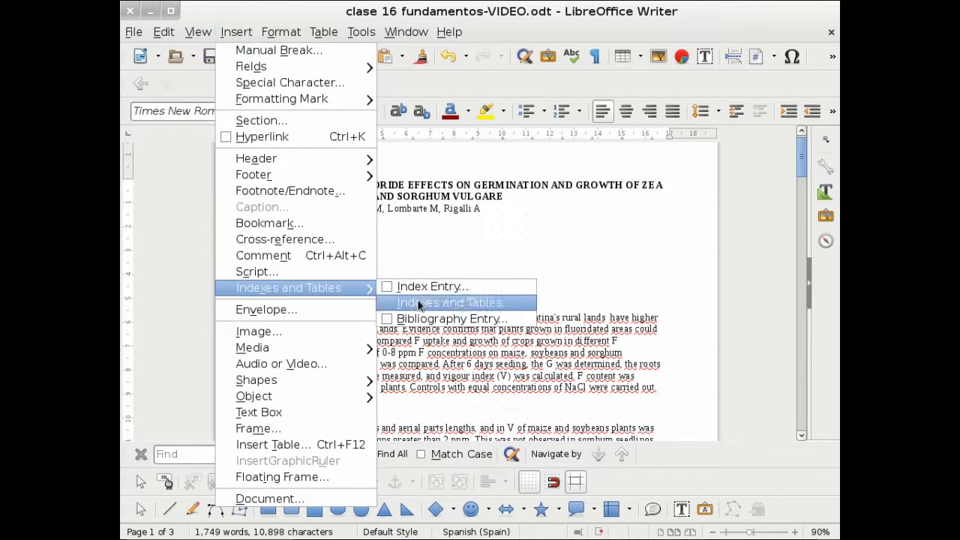
left_click(416, 299)
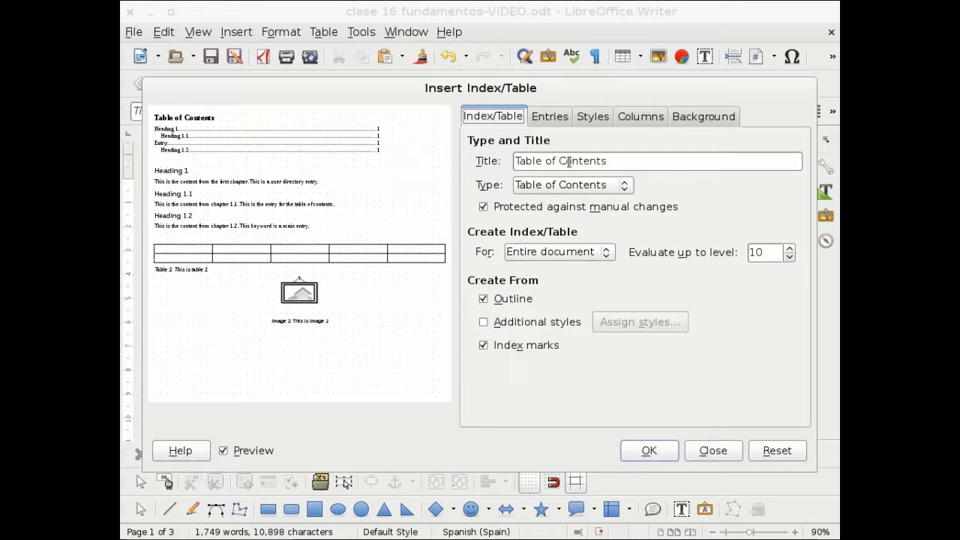
left_click(643, 452)
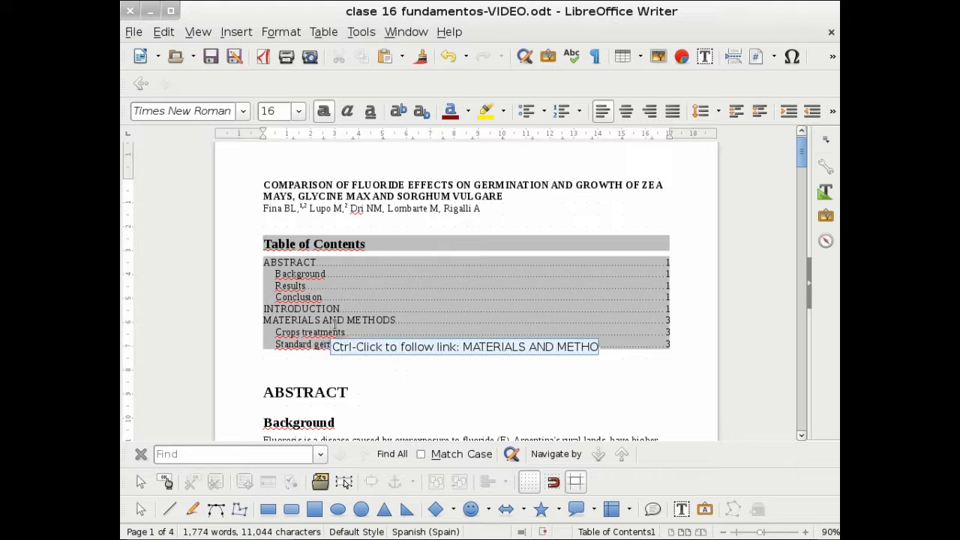
left_click(308, 366)
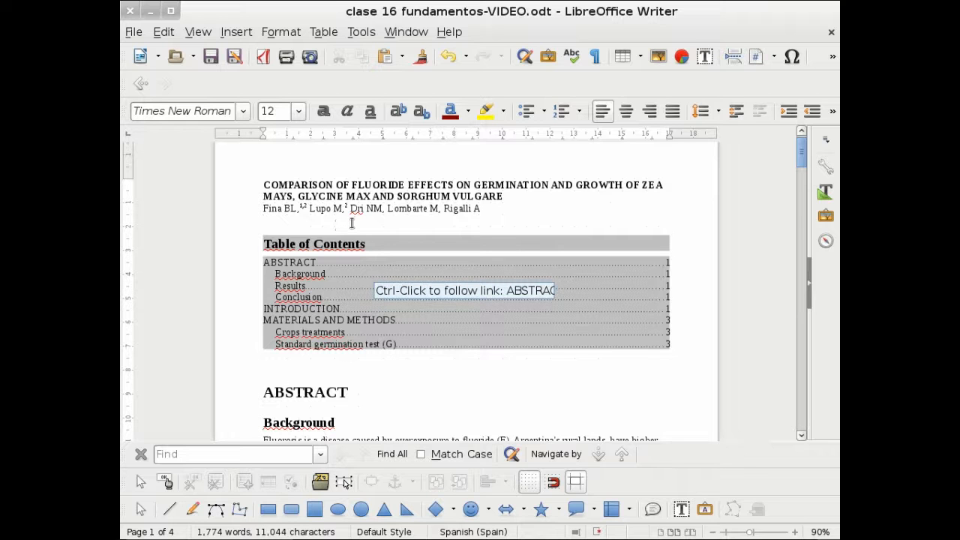
scroll(350, 222, "down", 3)
key("Down")
scroll(298, 178, "up", 3)
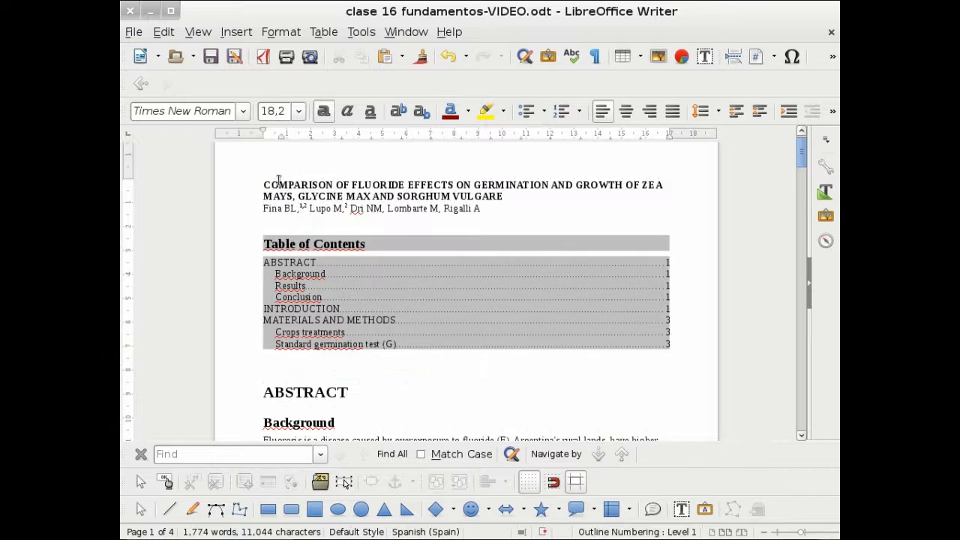
scroll(283, 307, "down", 1)
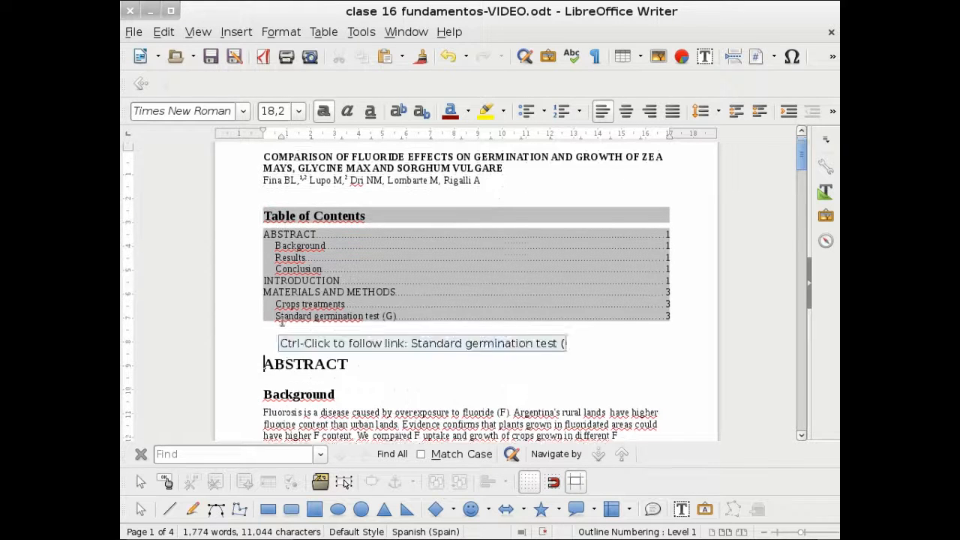
scroll(282, 321, "down", 1)
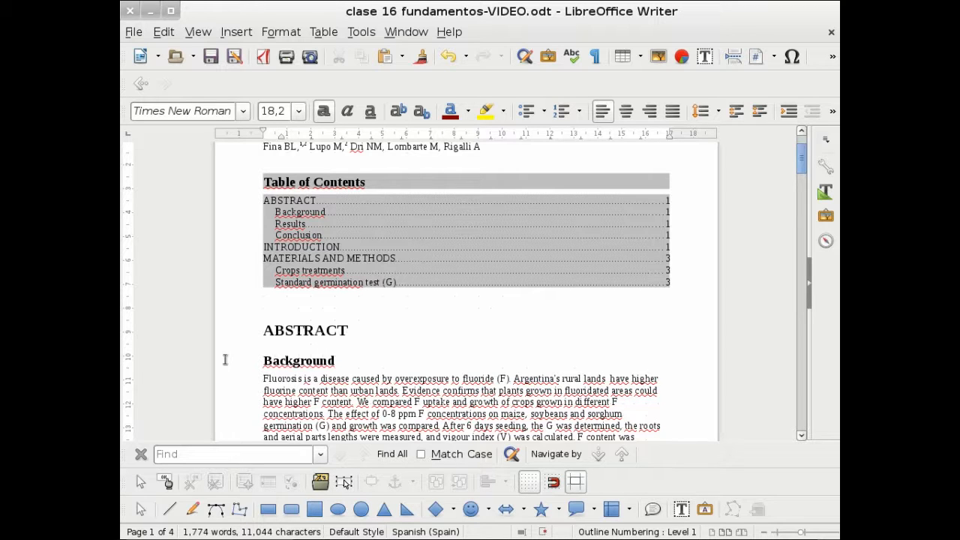
Insert a page break before the ABSTRACT heading so it starts on a new page.
left_click(232, 32)
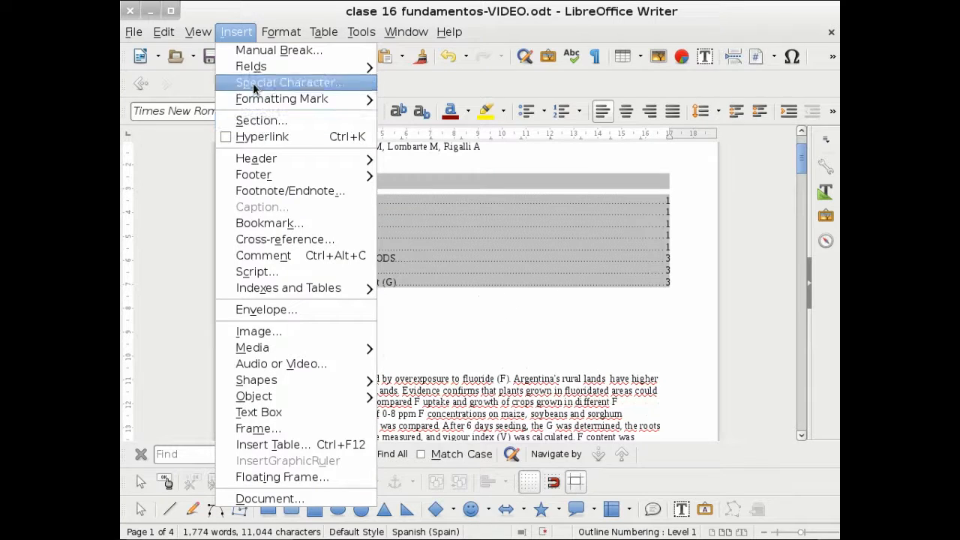
left_click(167, 266)
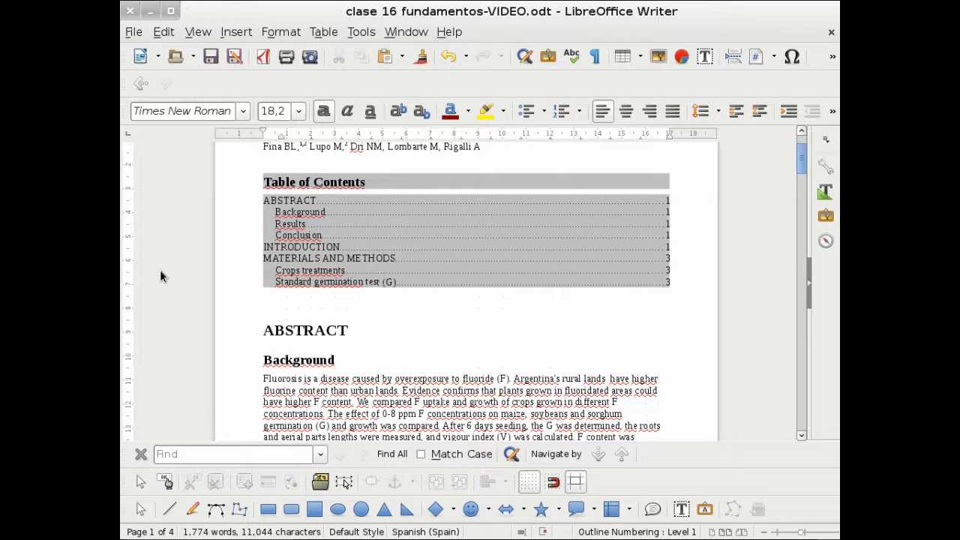
key("ctrl+Return")
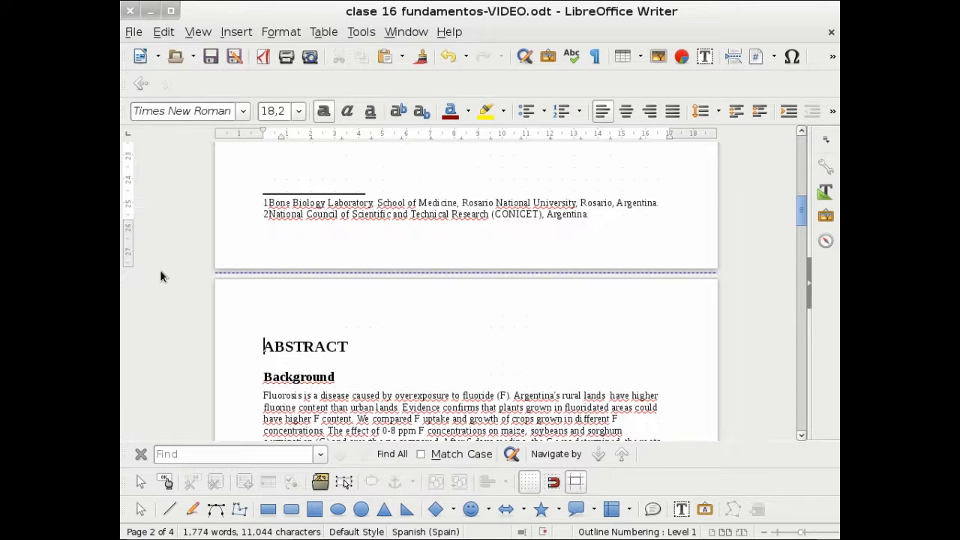
Insert a page break before the INTRODUCTION heading.
scroll(301, 352, "down", 4)
scroll(298, 336, "down", 4)
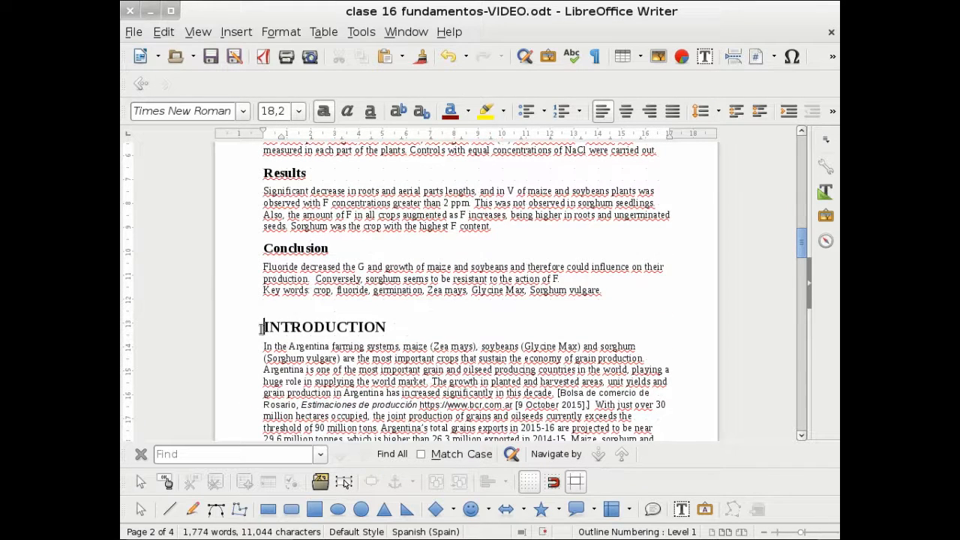
left_click(262, 328)
key("ctrl+Return")
Insert a page break before the MATERIALS AND METHODS heading.
scroll(261, 330, "down", 8)
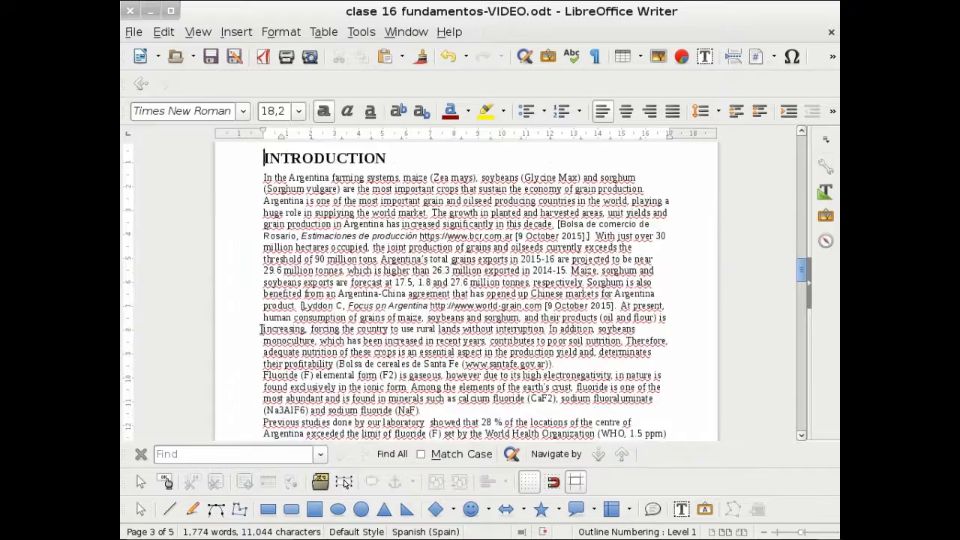
scroll(261, 330, "down", 12)
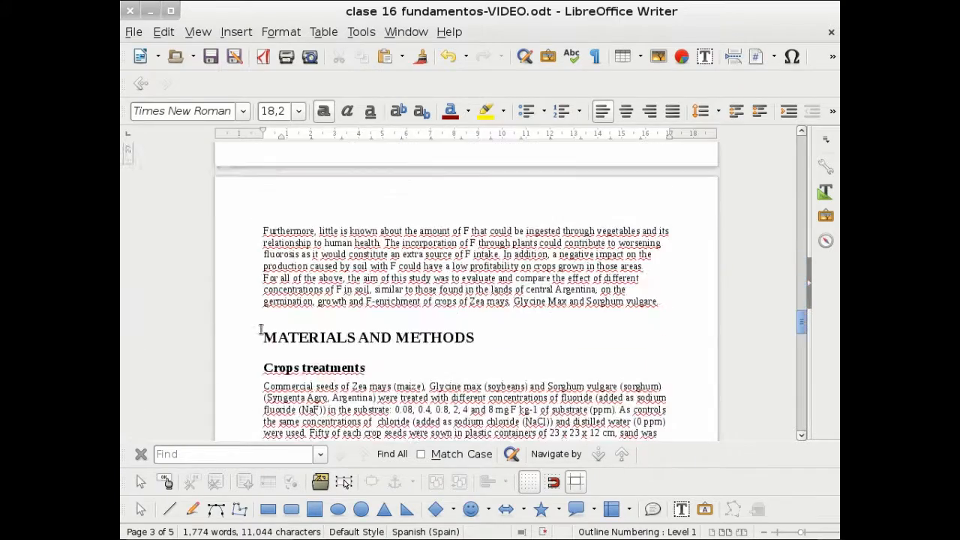
left_click(261, 330)
key("ctrl+Return")
Add a page break after the last line of the Calculation of vigour index (V) paragraph.
scroll(261, 332, "down", 2)
scroll(261, 332, "down", 15)
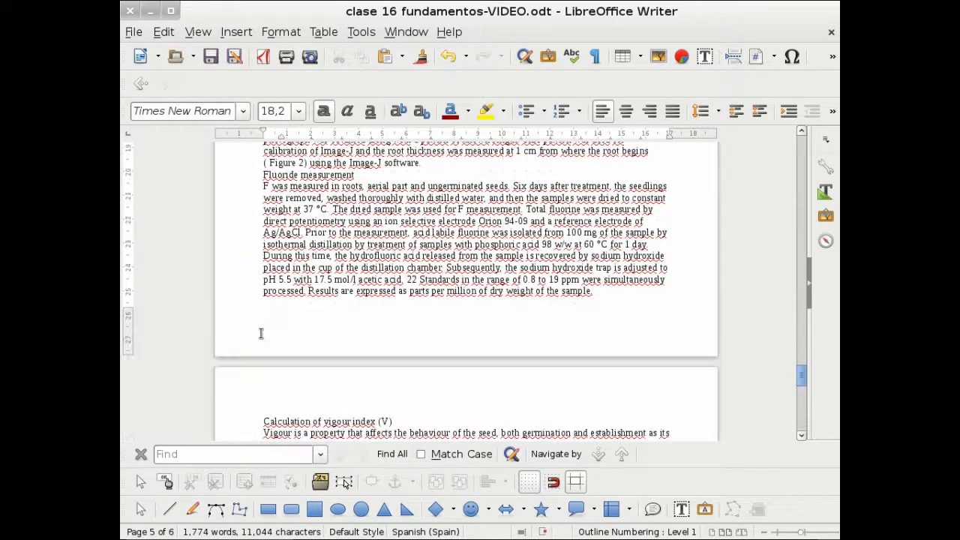
scroll(261, 332, "down", 1)
left_click(578, 277)
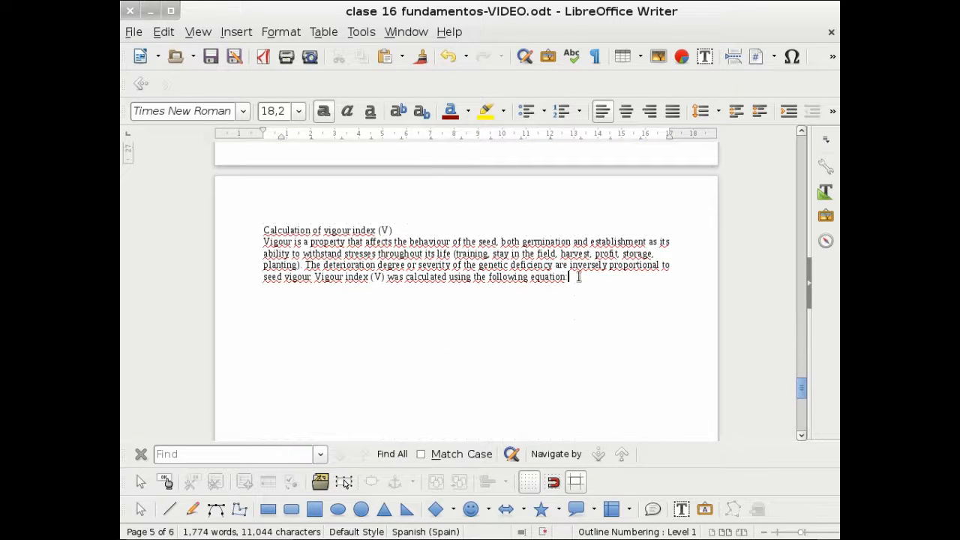
key("ctrl+Return")
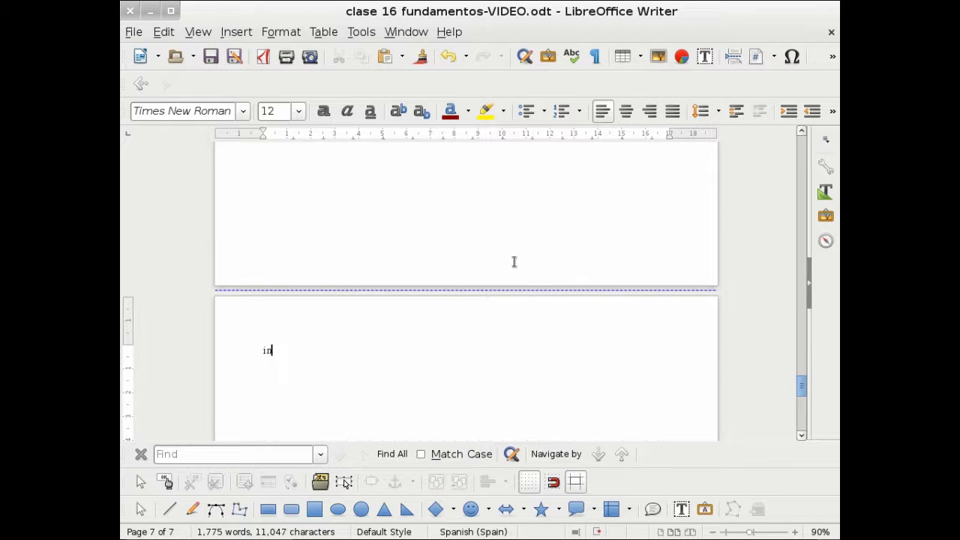
Enter the title INDICE ALFABÉTICO in capitals on the new last page.
type("INDICE")
key("BackSpace")
key("BackSpace")
key("BackSpace")
key("BackSpace")
key("BackSpace")
type("FABÉTICO")
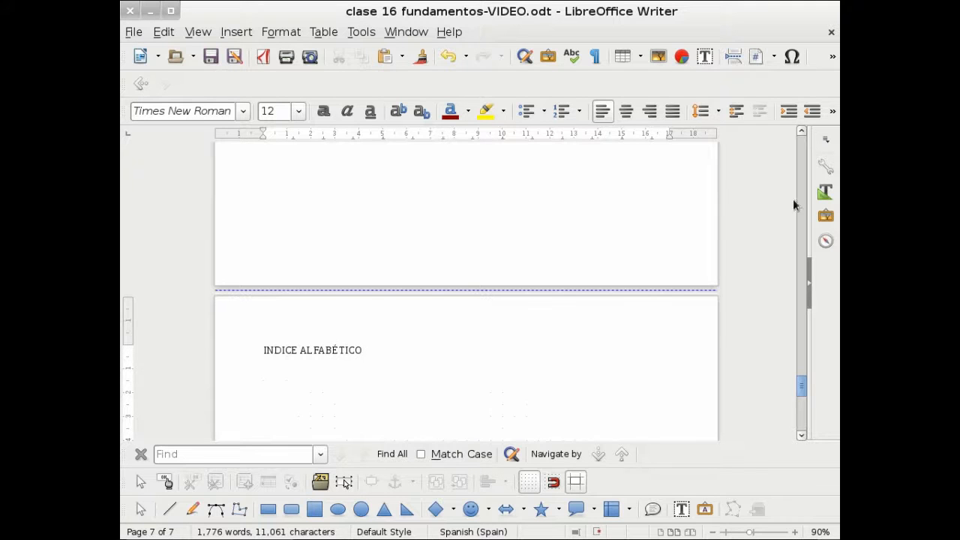
Apply the Heading 1 paragraph style to the INDICE ALFABÉTICO title and hide the styles list.
left_click(825, 192)
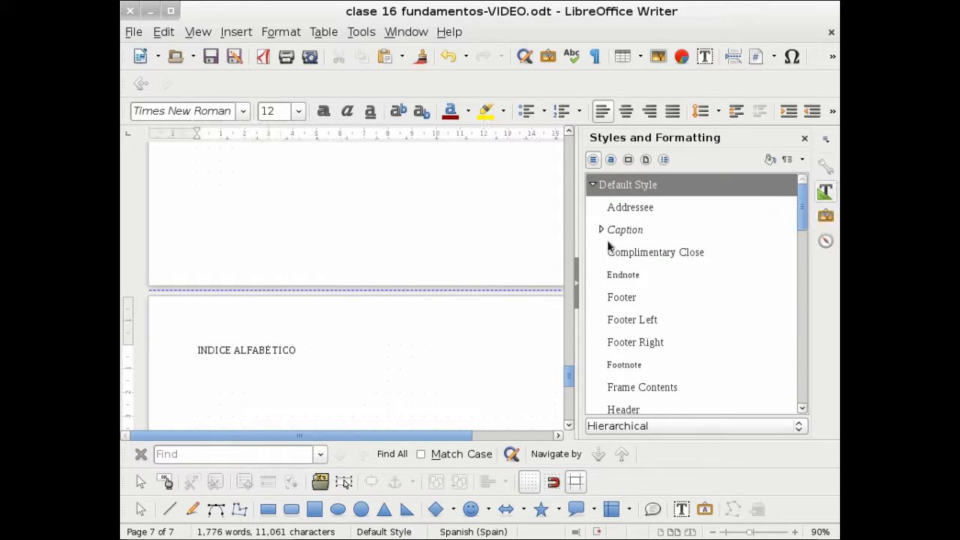
scroll(609, 245, "down", 4)
left_click(628, 276)
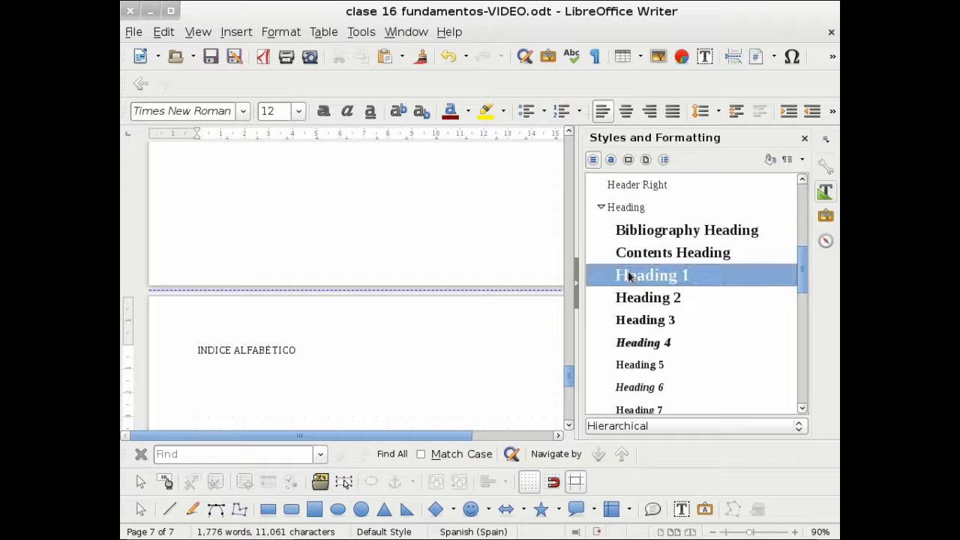
double_click(628, 276)
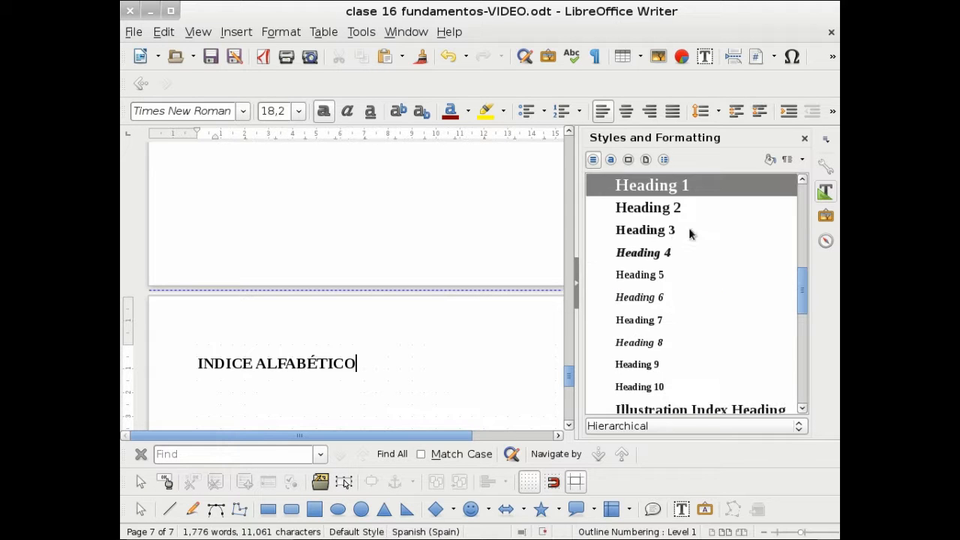
left_click(824, 192)
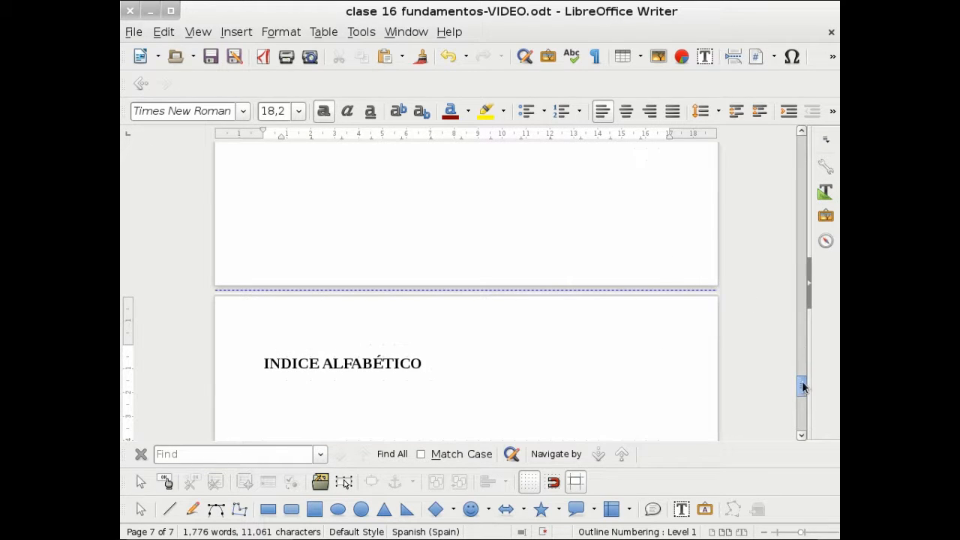
Return to the first page and insert a header for the Default Style pages.
left_click_drag(802, 386, 801, 147)
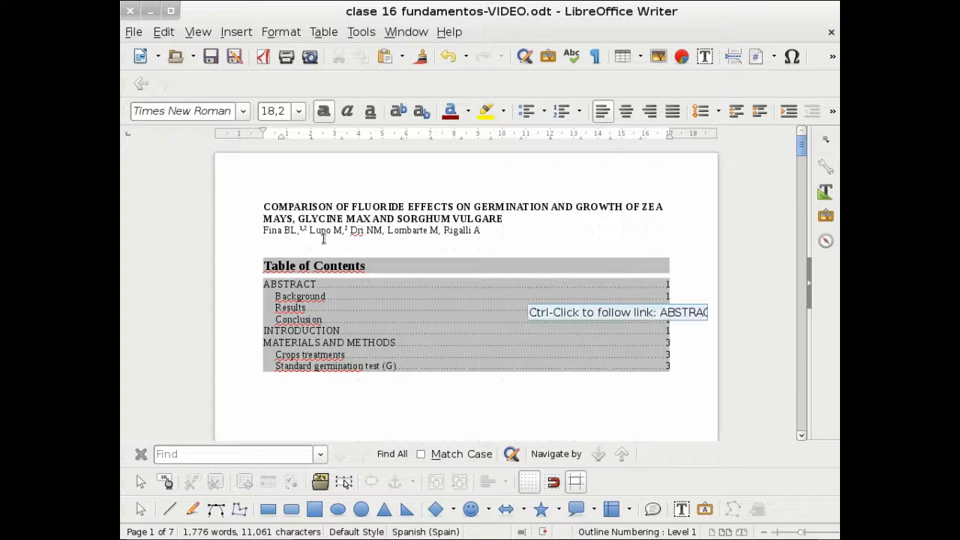
scroll(364, 266, "down", 4)
scroll(364, 266, "up", 4)
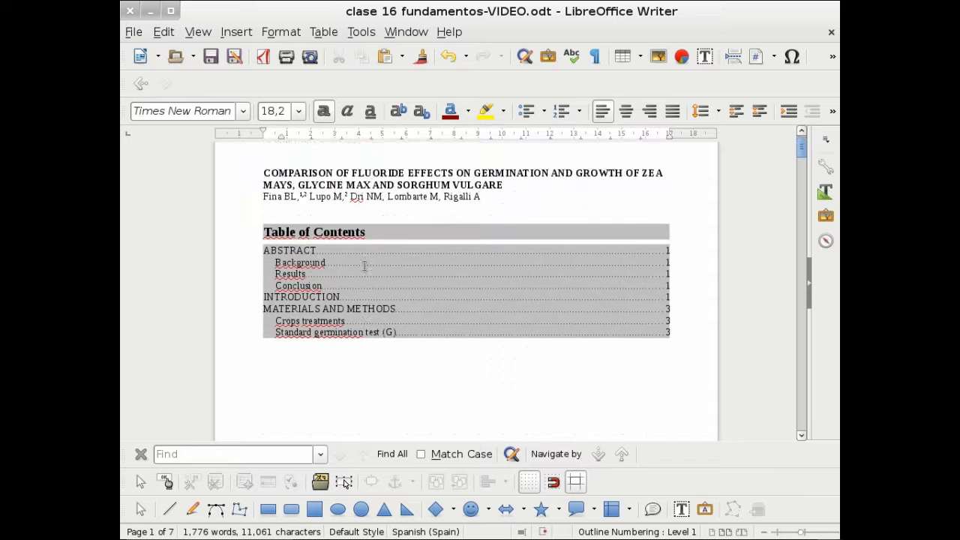
scroll(364, 265, "down", 3)
scroll(364, 265, "up", 3)
scroll(365, 265, "up", 1)
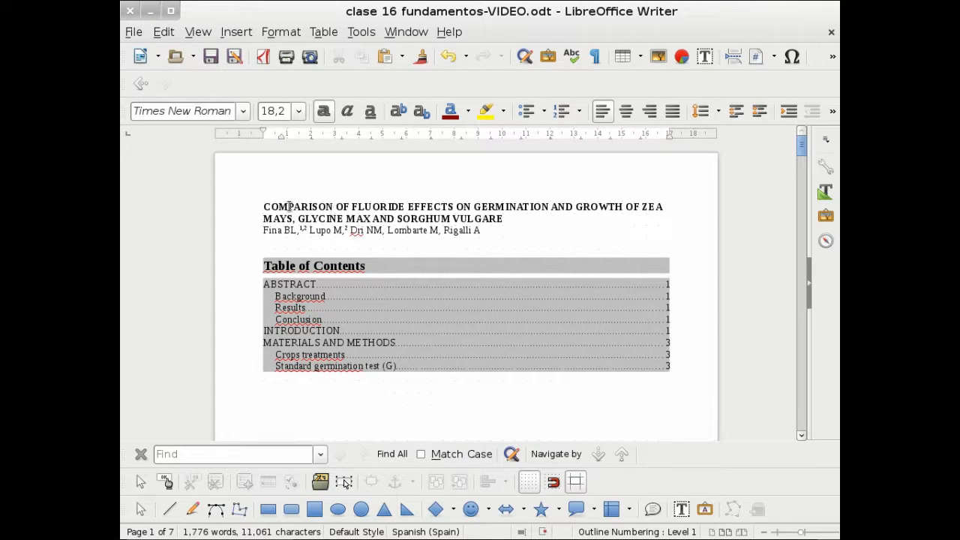
left_click(235, 31)
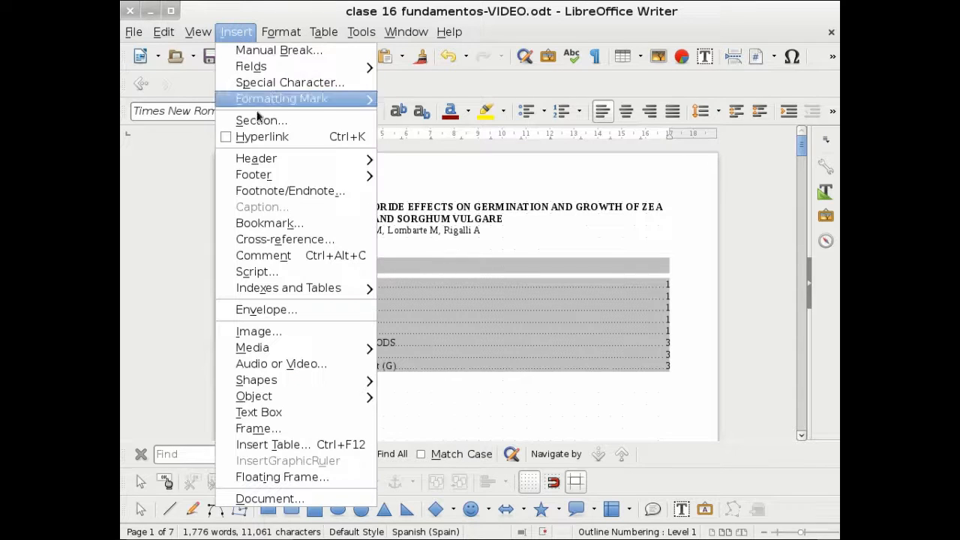
mouse_move(270, 159)
left_click(408, 158)
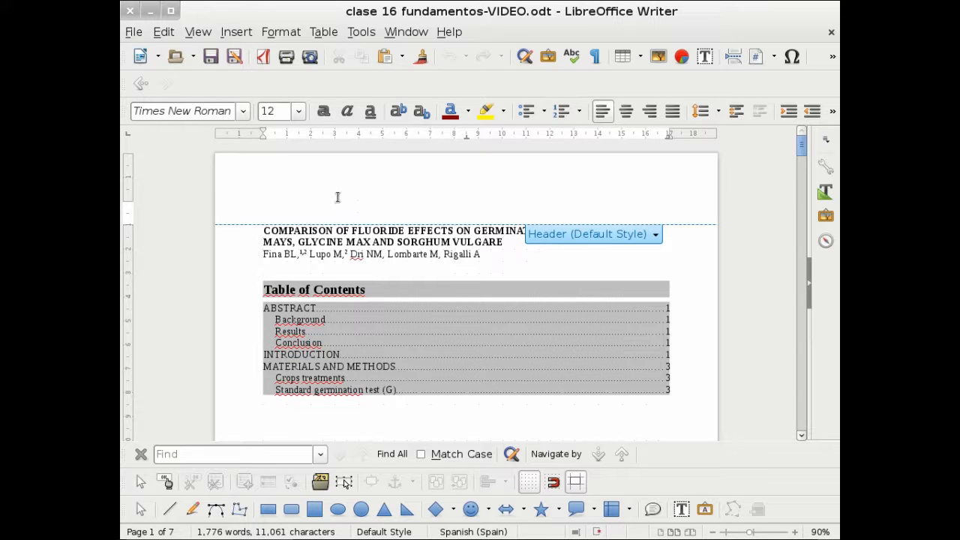
Insert a Chapter field in the header with the Chapter name format at level 1.
left_click(237, 33)
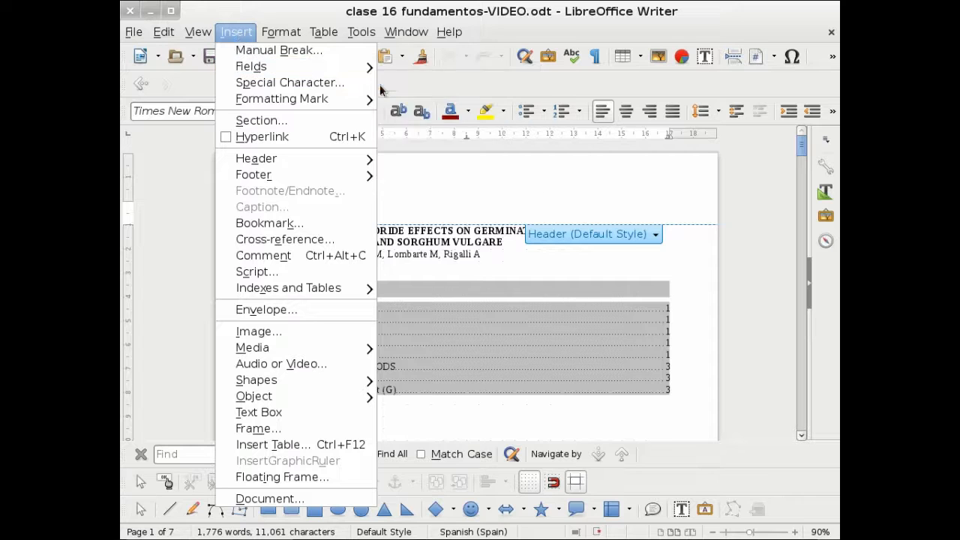
mouse_move(352, 67)
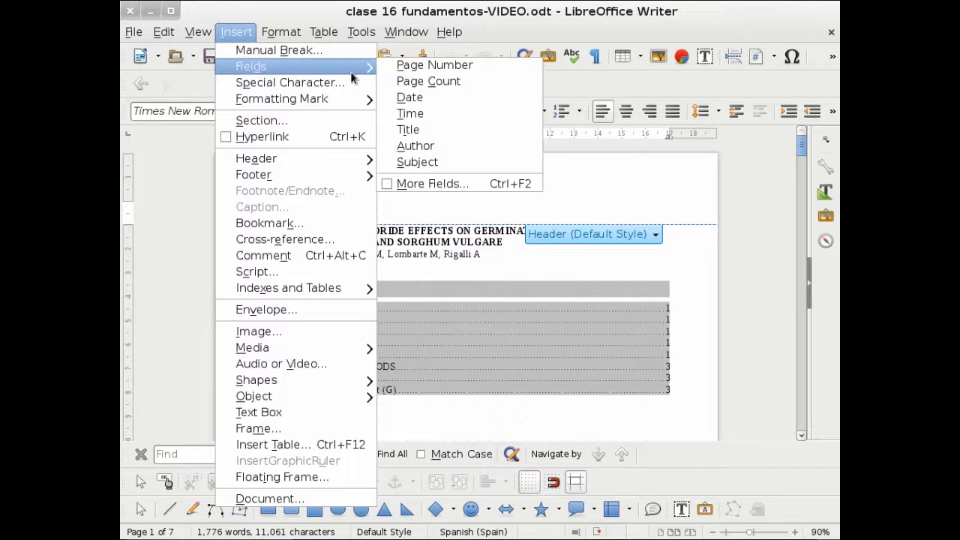
left_click(421, 181)
left_click(347, 109)
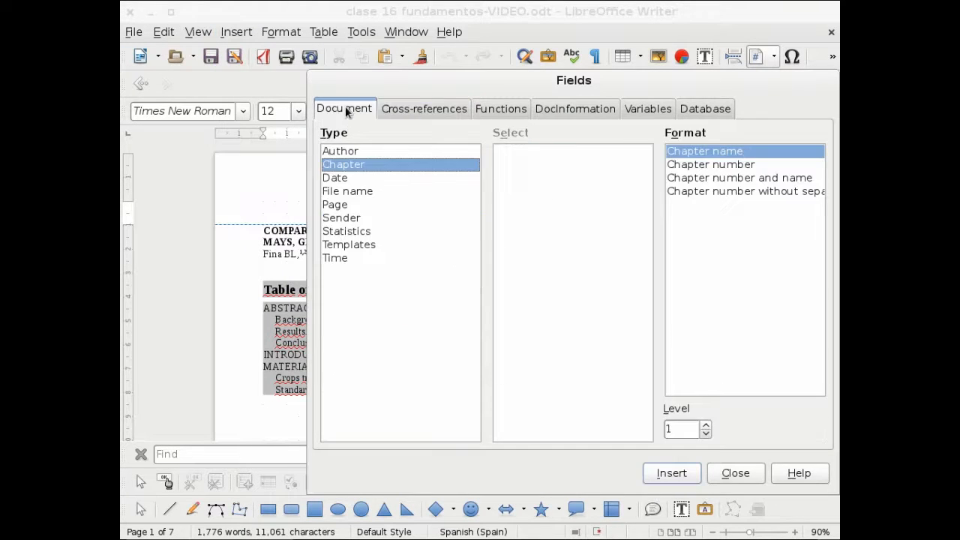
left_click(705, 152)
left_click(672, 472)
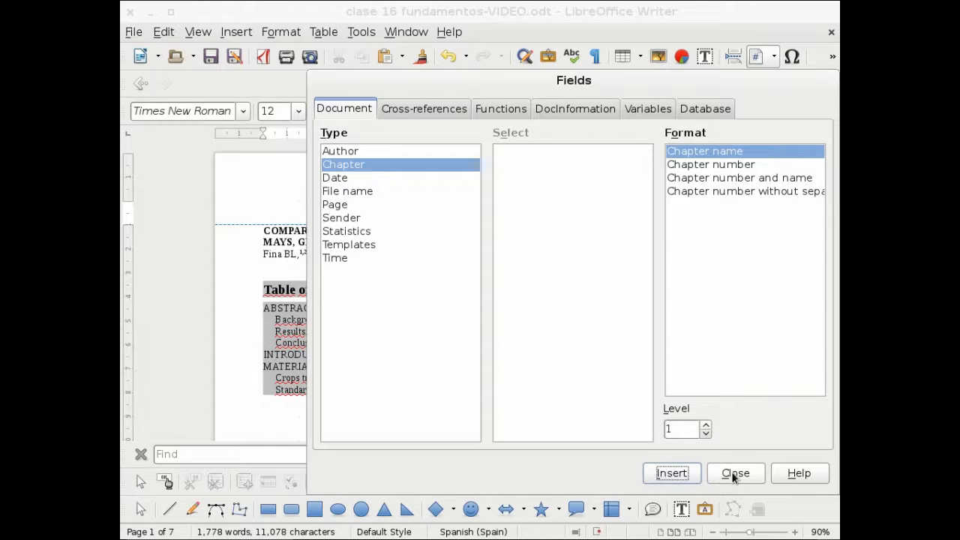
left_click(734, 473)
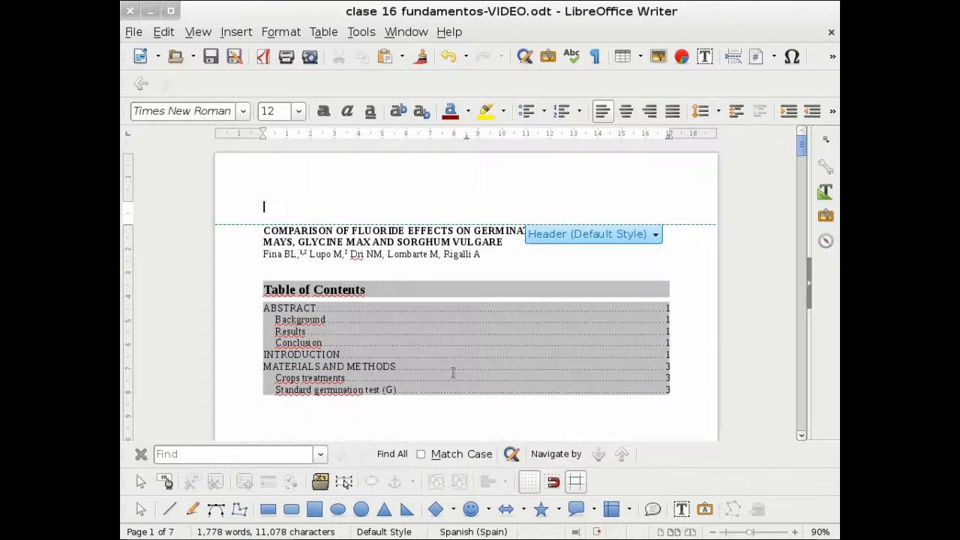
Align the chapter name in the header of the ABSTRACT page to the right.
scroll(331, 208, "down", 12)
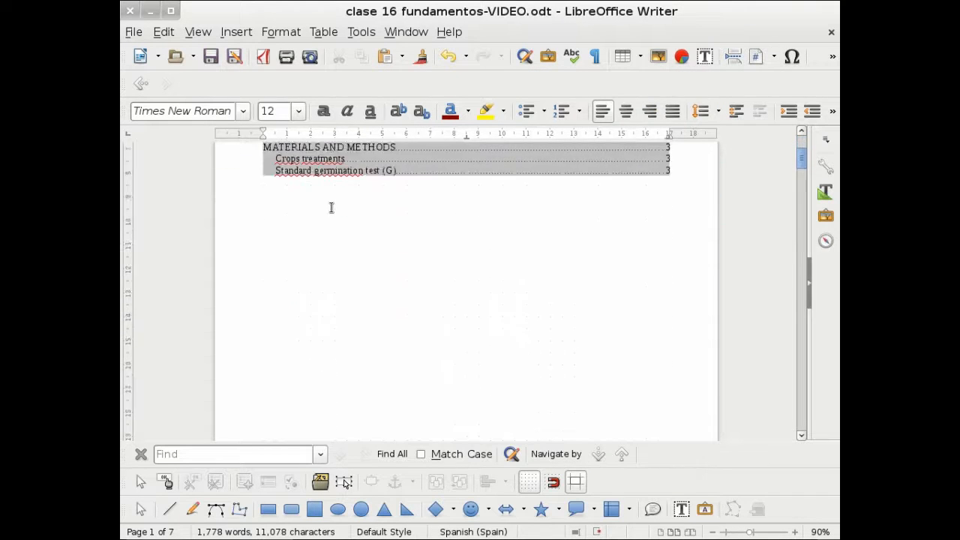
scroll(331, 208, "down", 4)
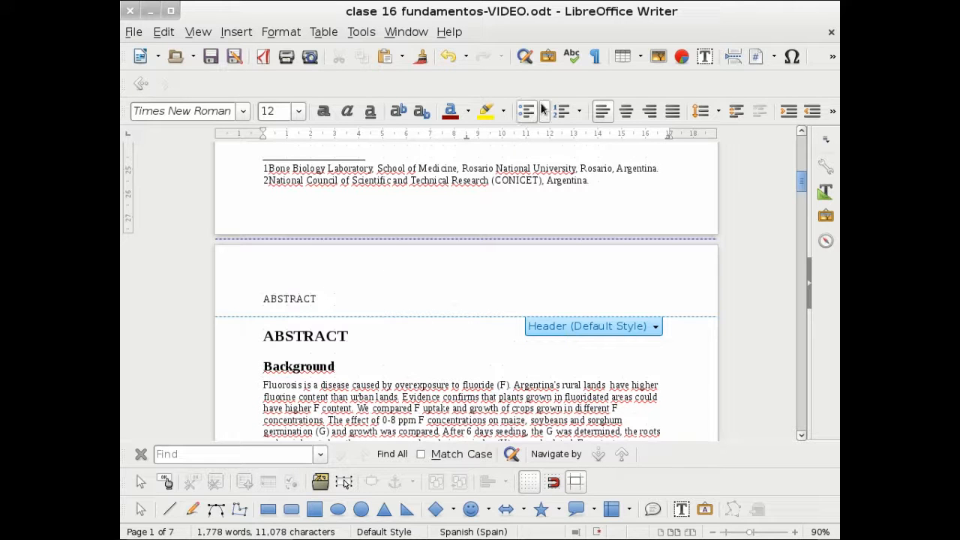
left_click(649, 111)
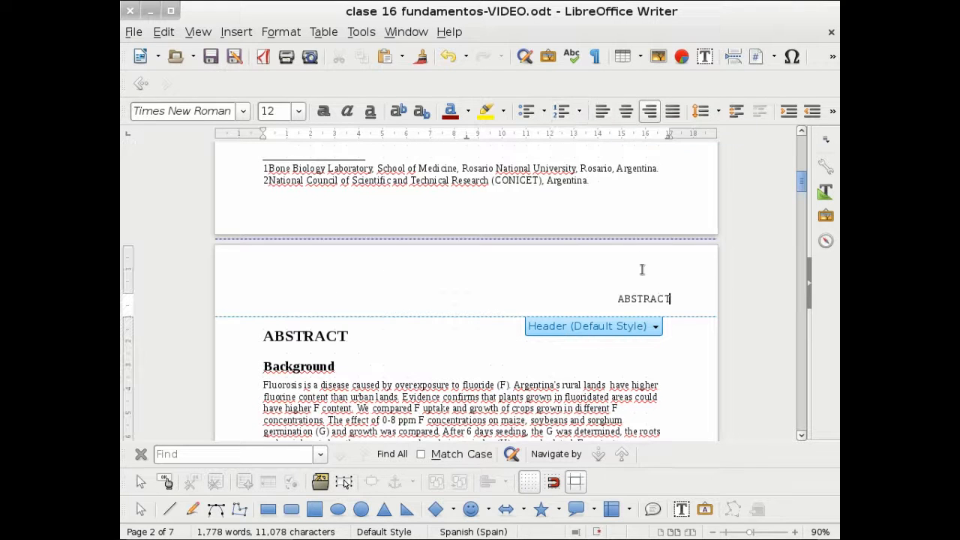
Check the chapter name shown in the page headers from ABSTRACT through INTRODUCTION to MATERIALS AND METHODS.
scroll(636, 311, "down", 9)
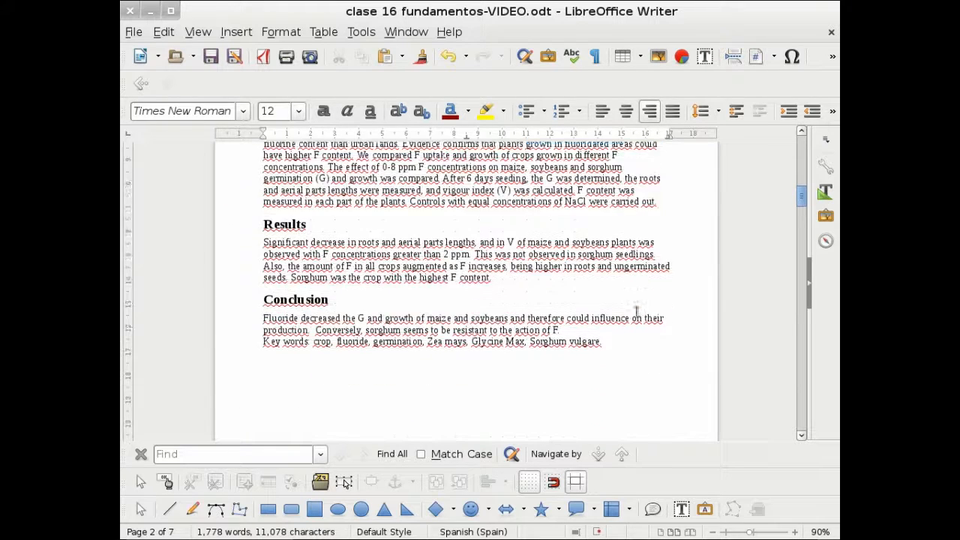
scroll(636, 311, "down", 9)
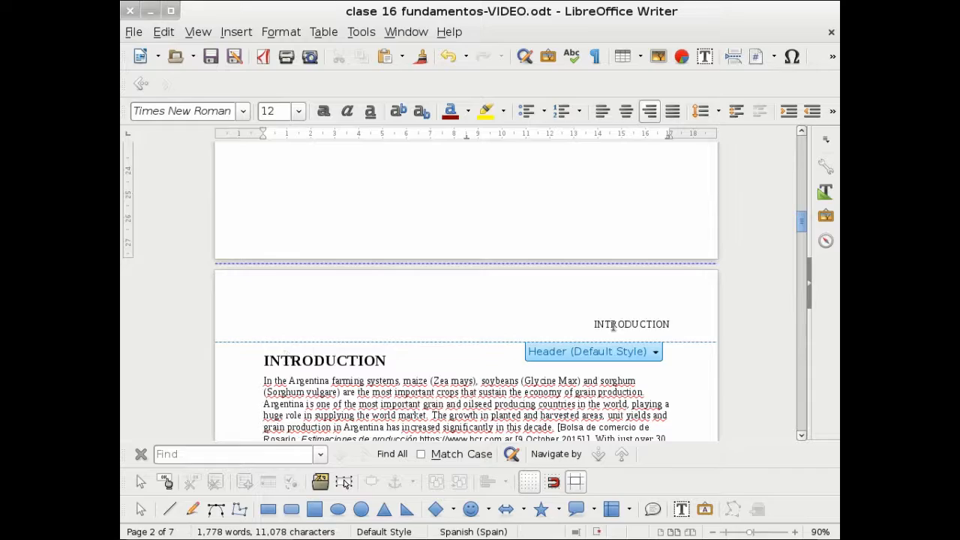
scroll(538, 389, "down", 10)
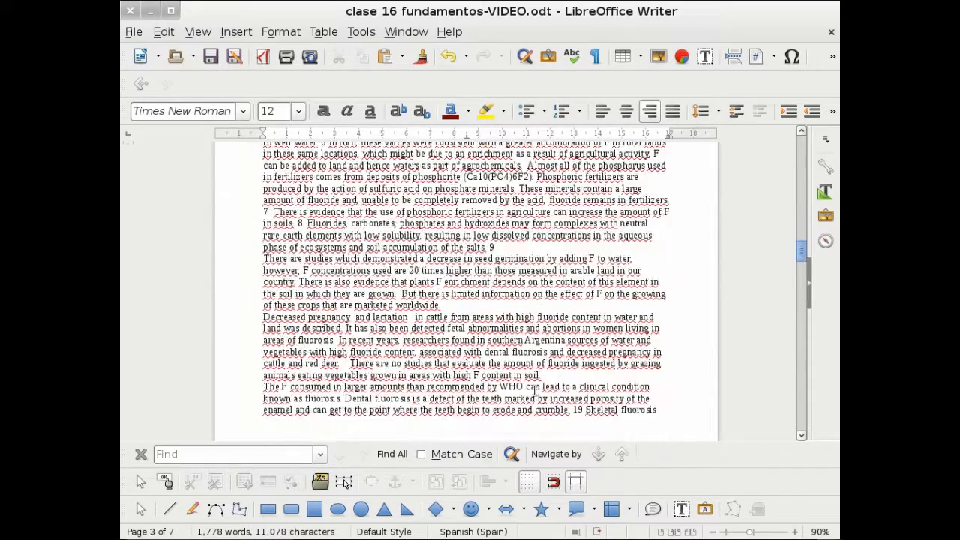
scroll(534, 392, "down", 8)
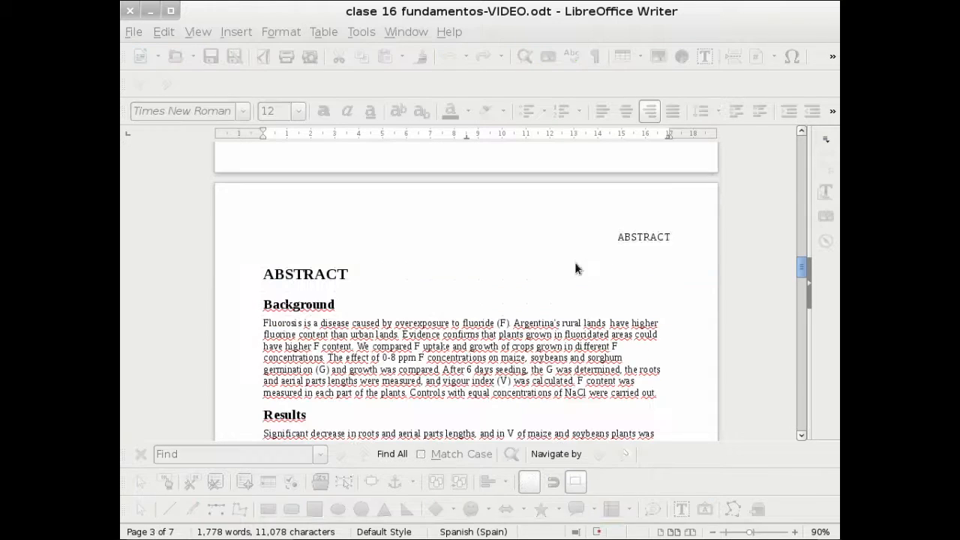
left_click(582, 265)
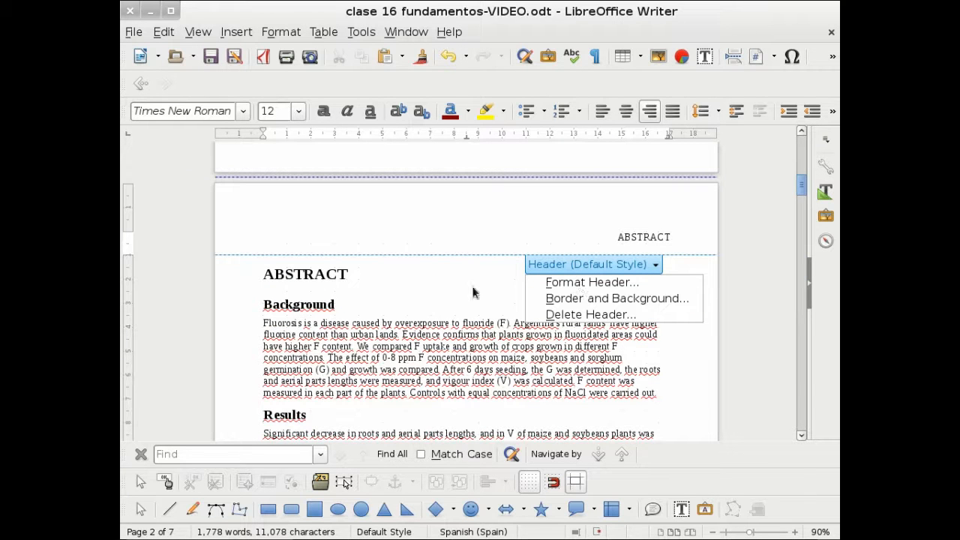
scroll(484, 295, "down", 15)
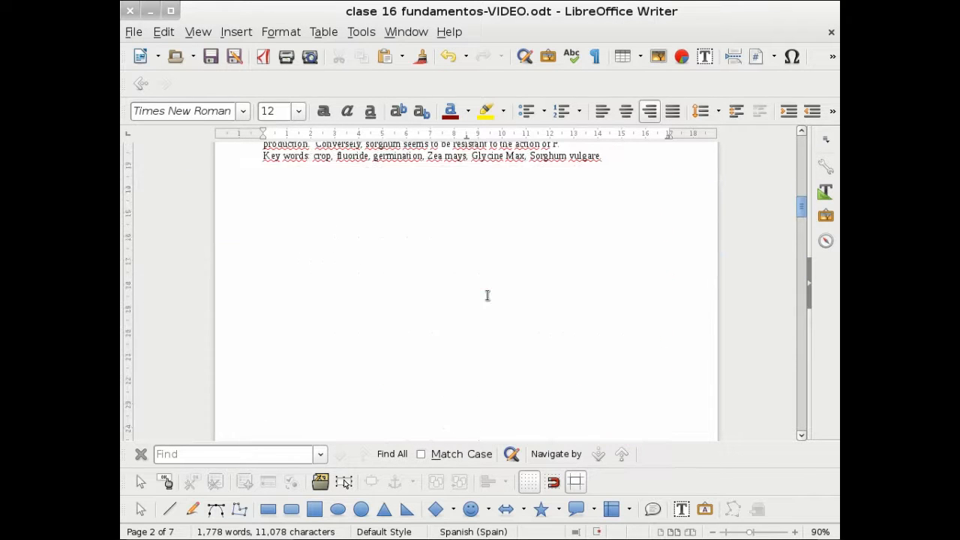
scroll(488, 296, "down", 20)
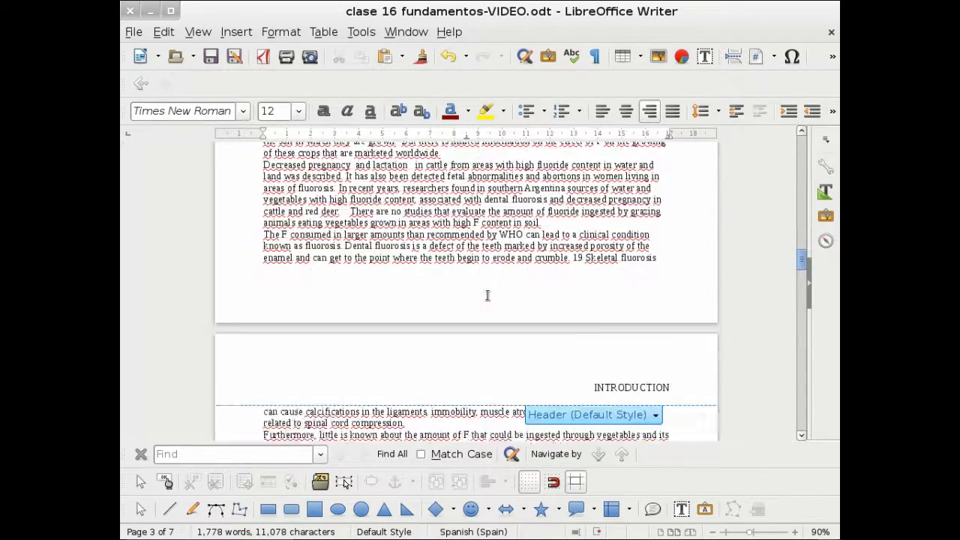
scroll(487, 296, "down", 10)
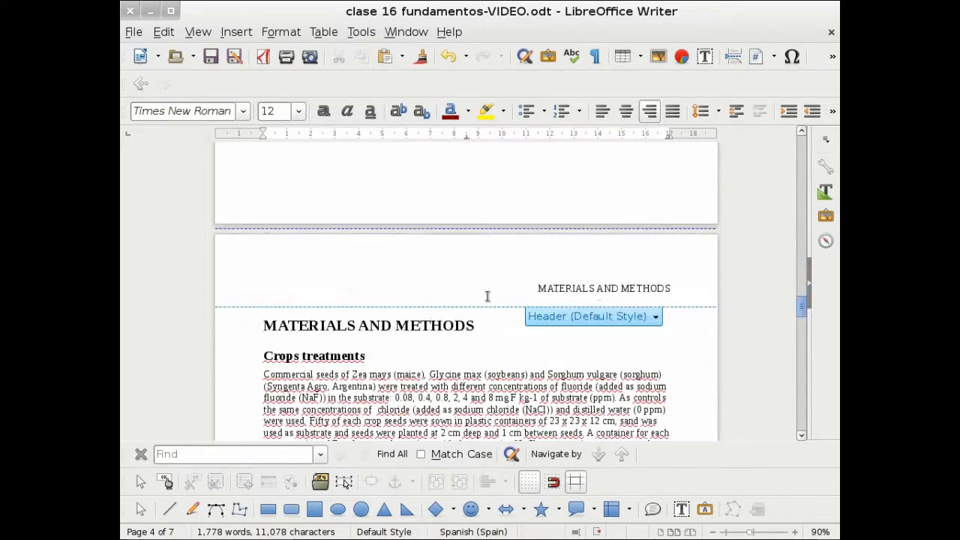
Add a 0,50 pt bottom border line to the header paragraph, plus an empty line between the chapter name and the border.
left_click(514, 293)
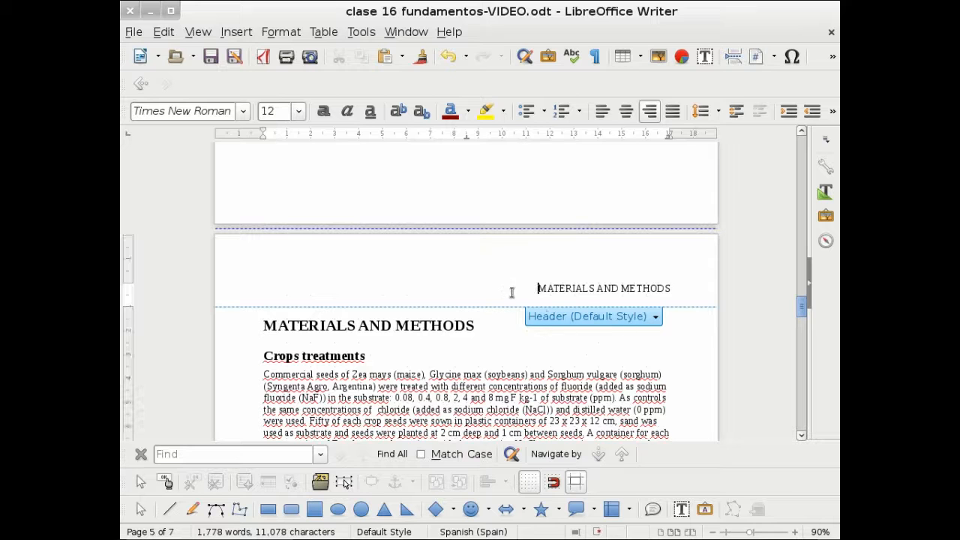
left_click(667, 290, "shift")
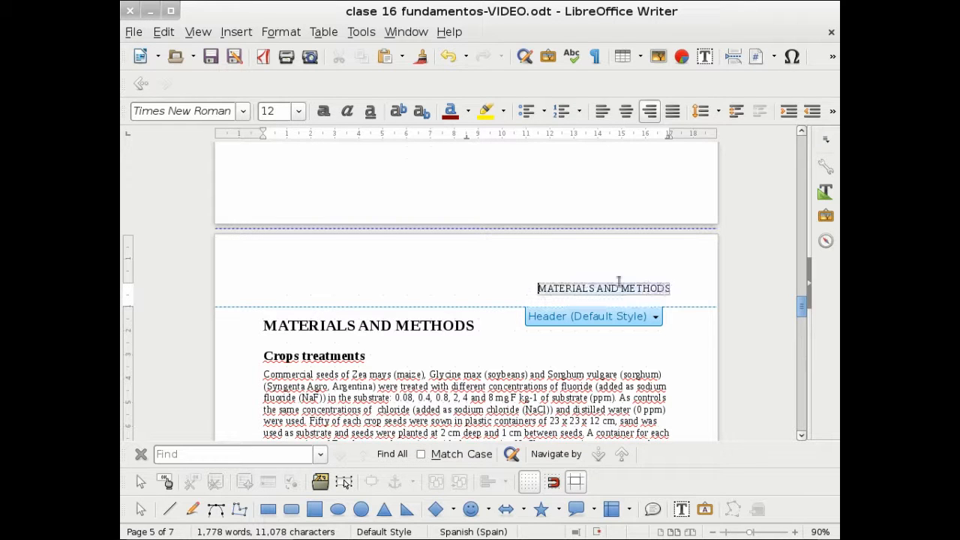
left_click(283, 30)
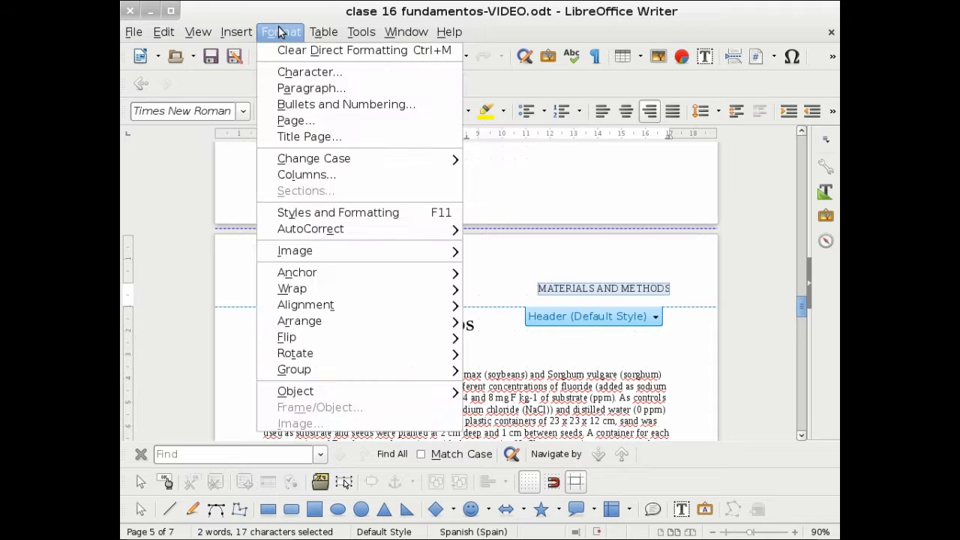
left_click(304, 90)
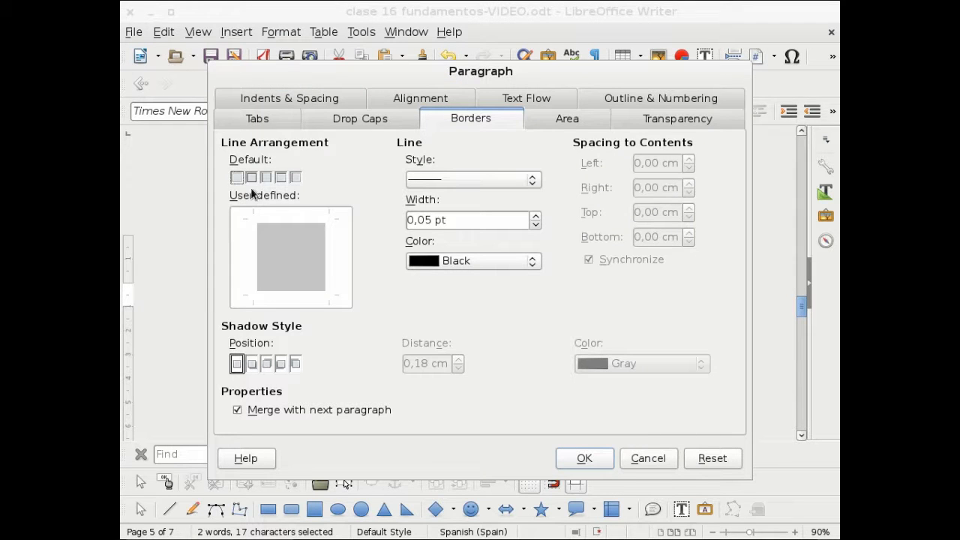
left_click(277, 296)
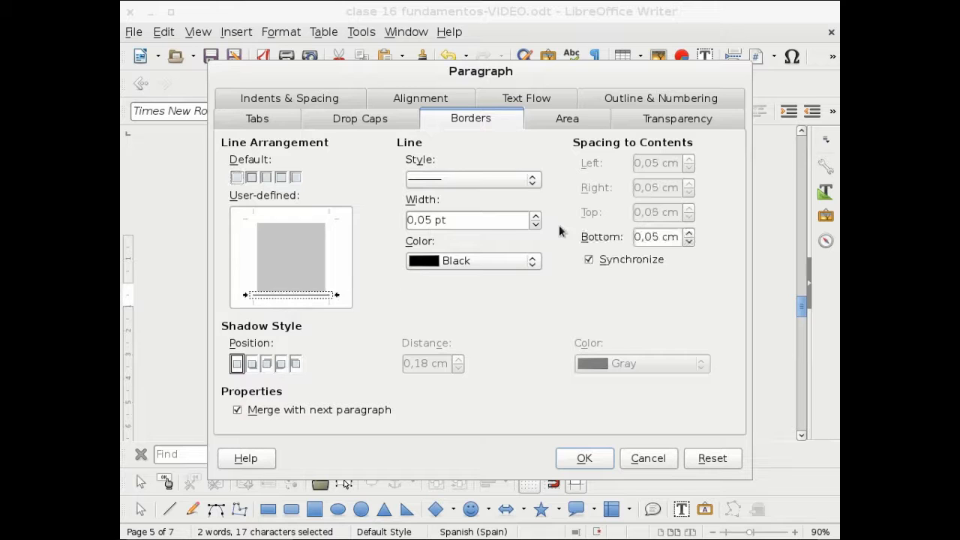
left_click(536, 217)
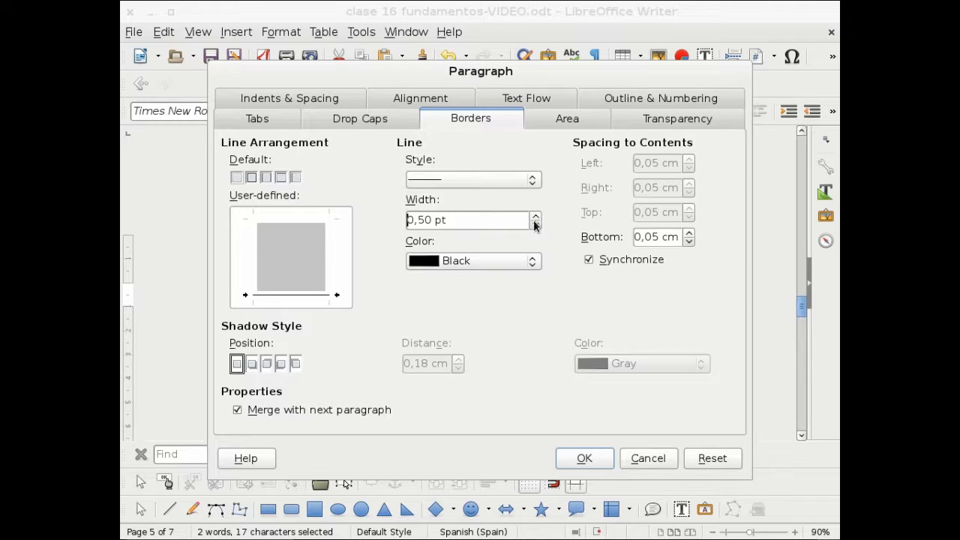
left_click(598, 459)
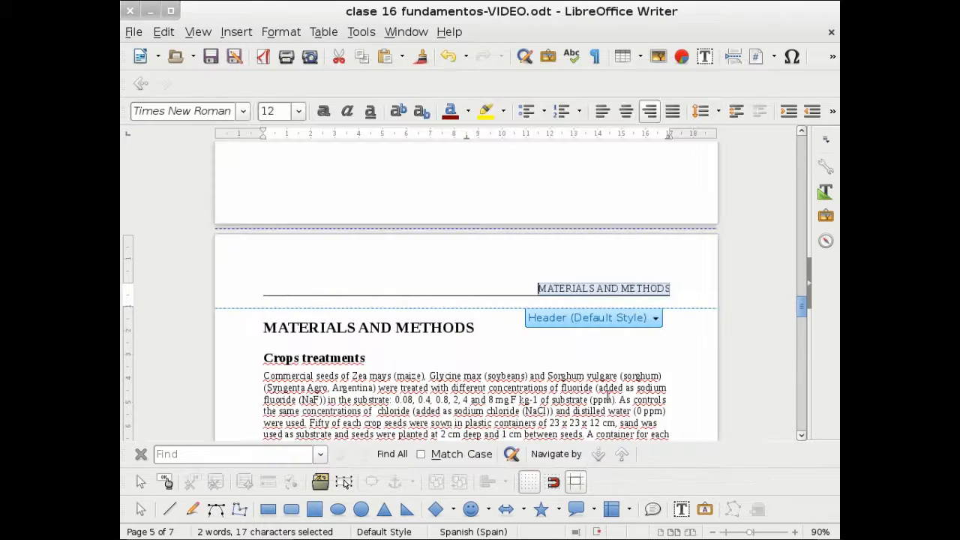
left_click(674, 286)
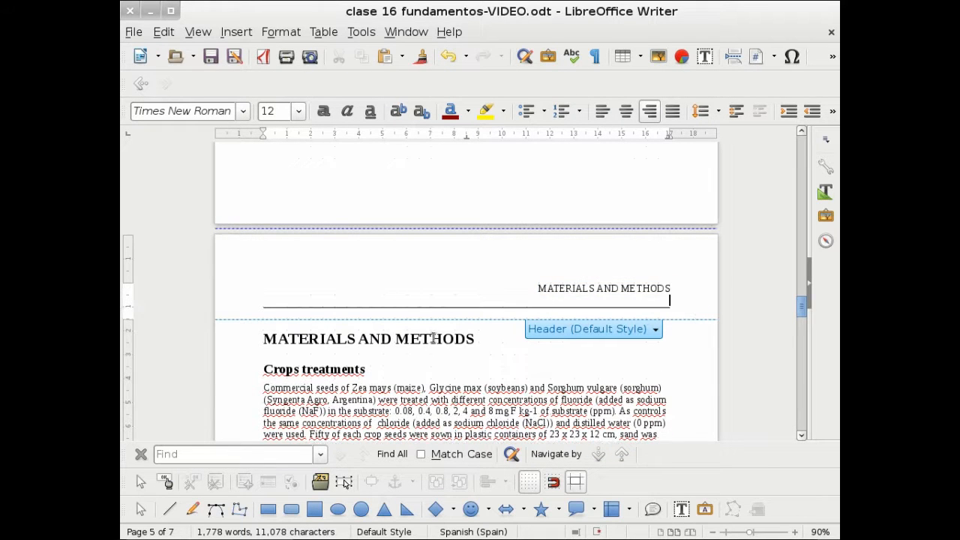
left_click(485, 359)
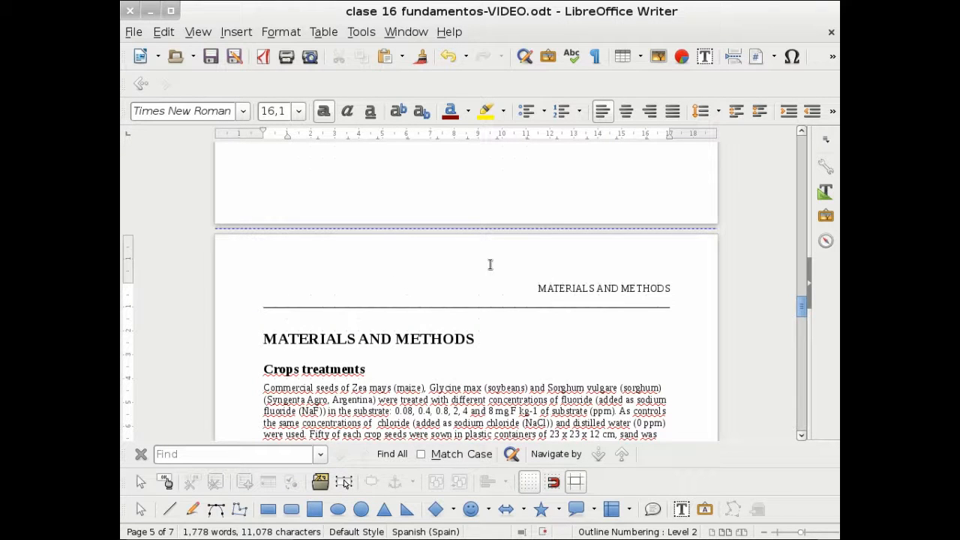
Insert a footer for the Default Style pages.
scroll(489, 264, "up", 5)
scroll(490, 264, "up", 3)
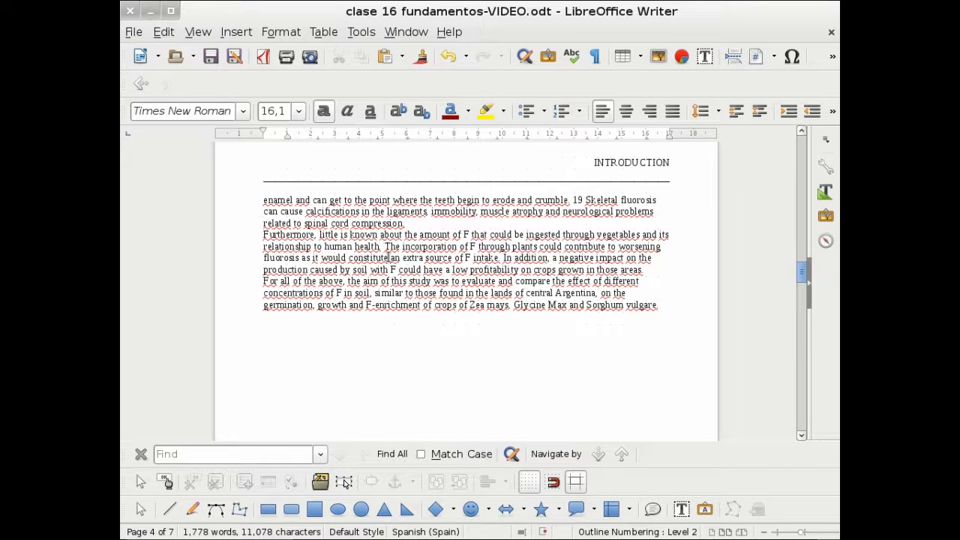
scroll(389, 257, "down", 1)
scroll(389, 257, "up", 4)
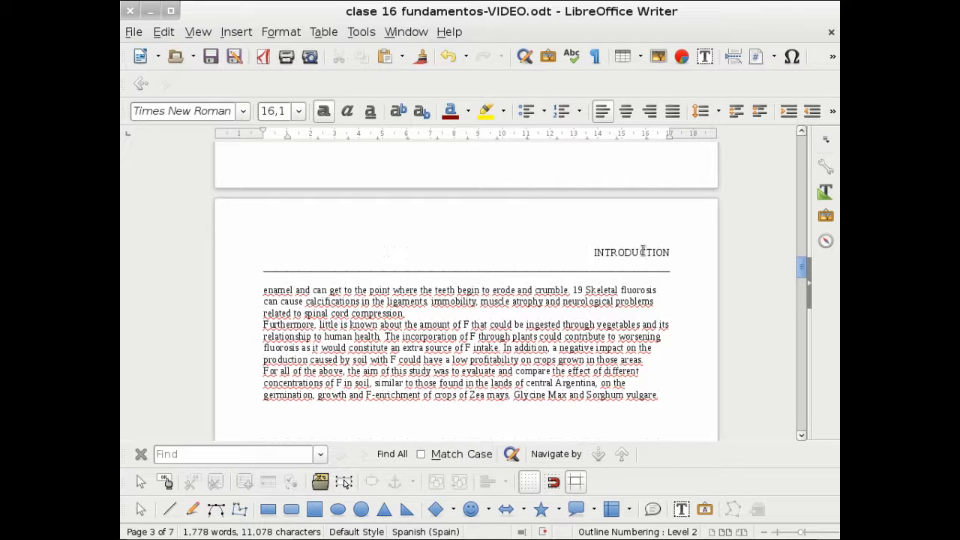
scroll(584, 251, "down", 1)
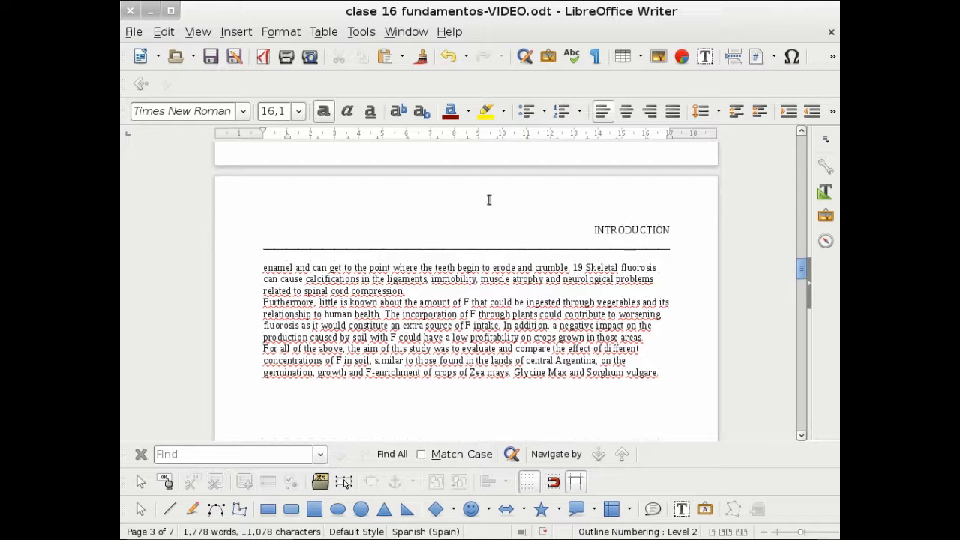
left_click(242, 31)
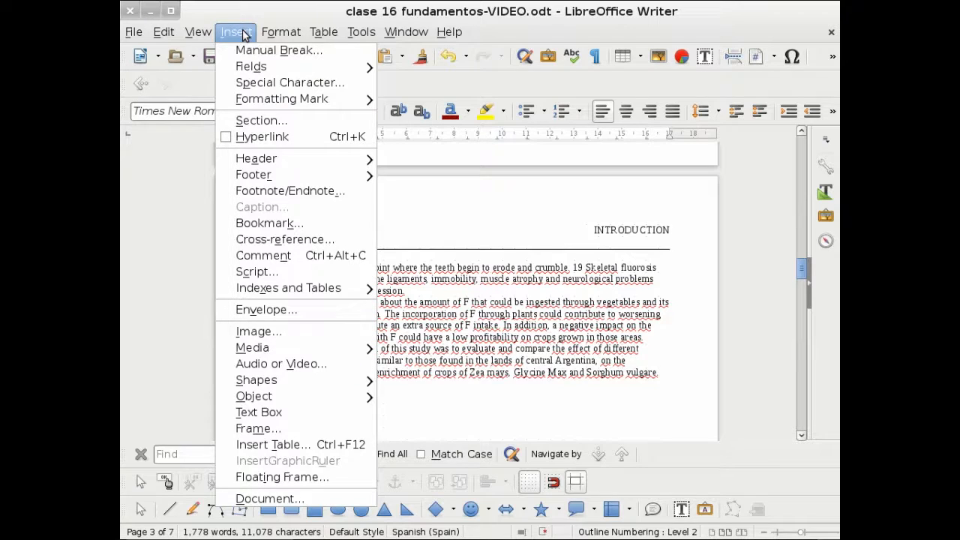
mouse_move(336, 175)
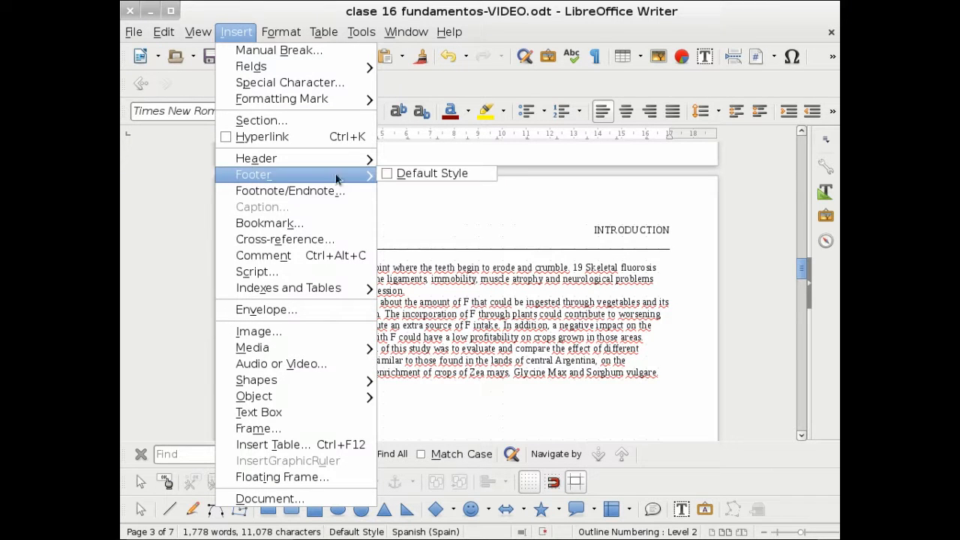
left_click(387, 175)
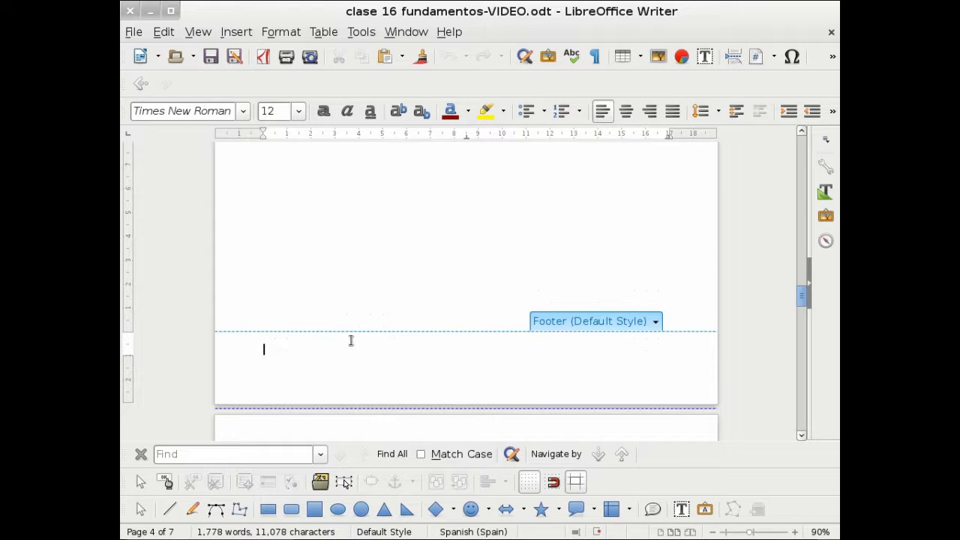
Insert a page number field in the footer and align it to the right.
left_click(236, 31)
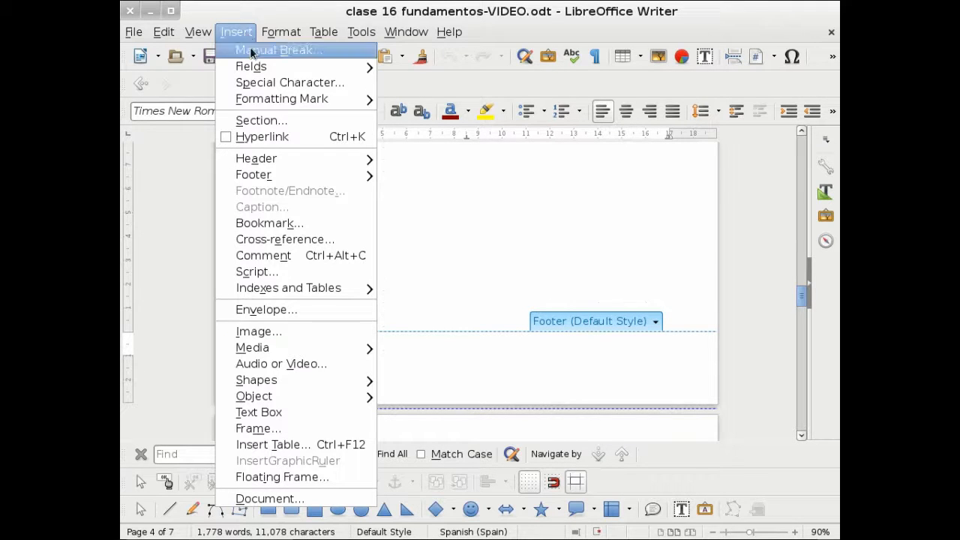
mouse_move(255, 66)
left_click(433, 65)
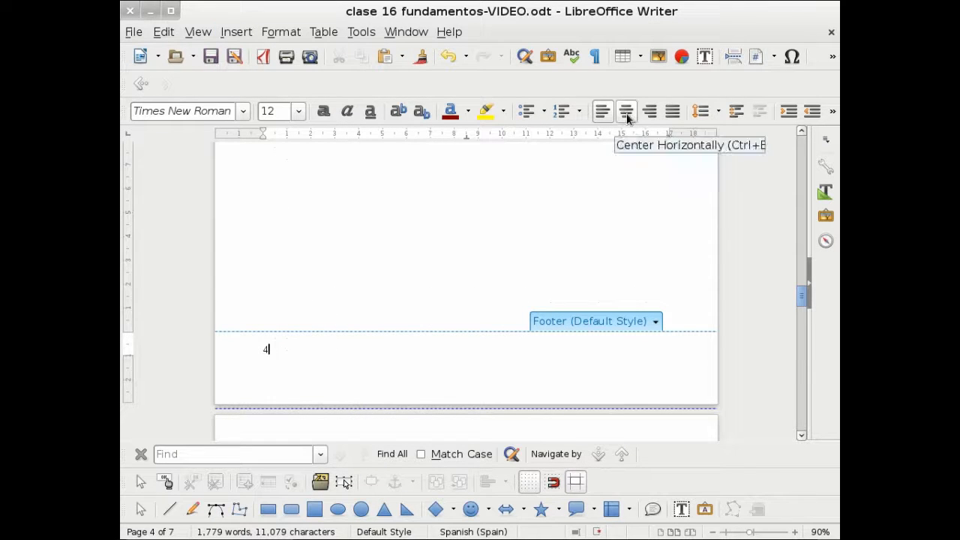
left_click(647, 116)
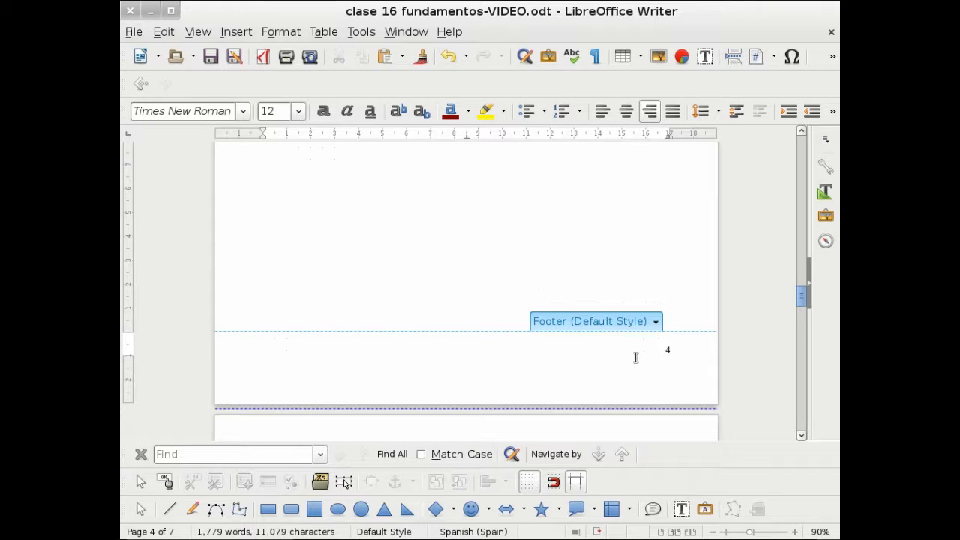
Check the page numbers and chapter-name headers on the preceding pages and return to the INTRODUCTION section.
left_click(512, 301)
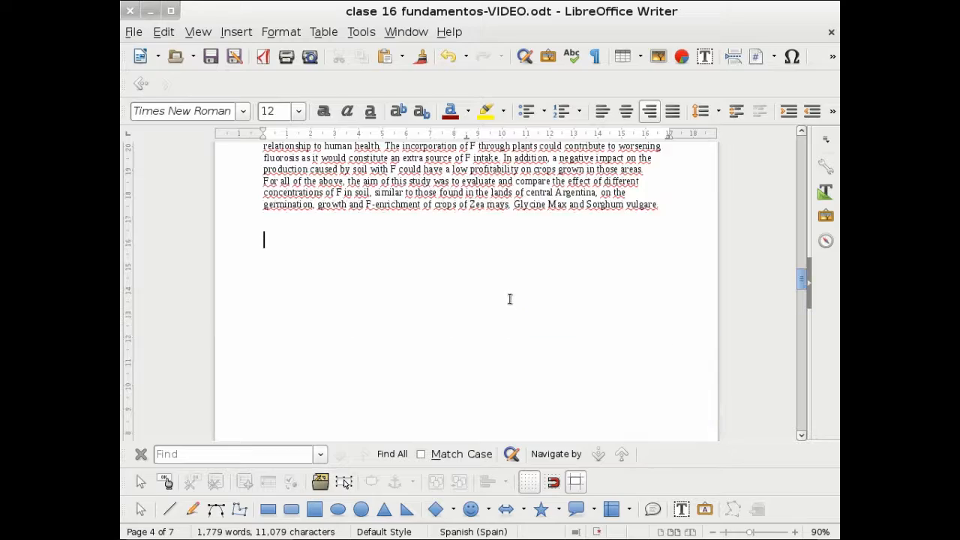
scroll(499, 281, "up", 5)
scroll(498, 281, "up", 3)
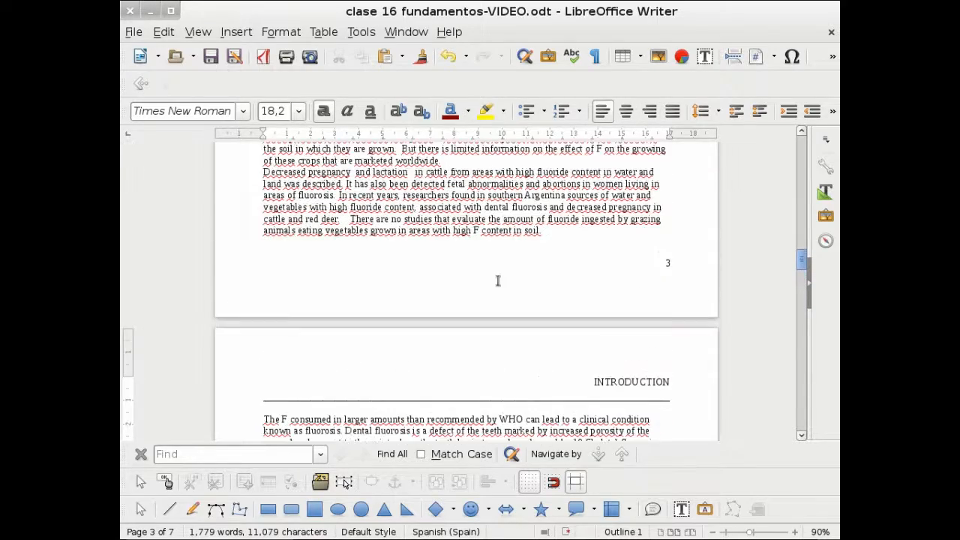
scroll(665, 261, "up", 3)
scroll(651, 242, "up", 8)
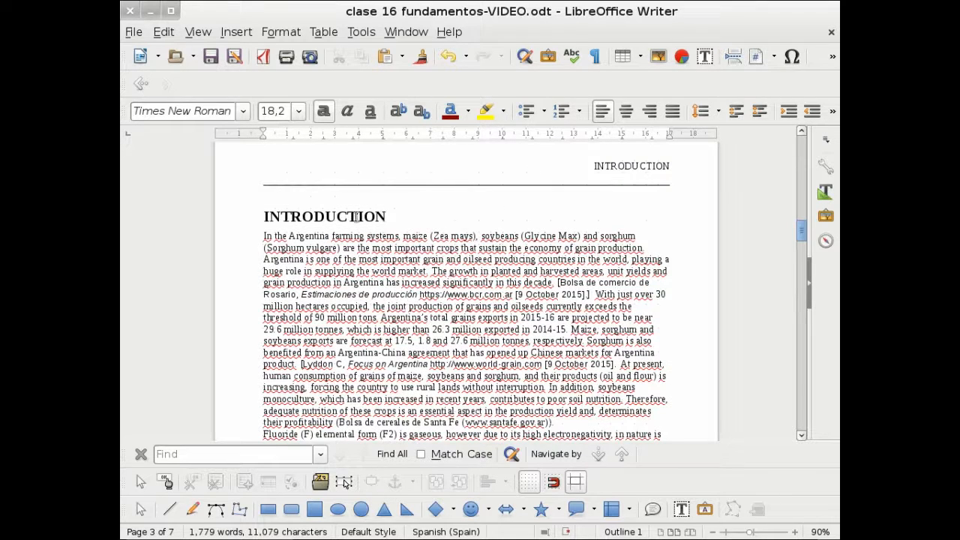
scroll(345, 216, "up", 6)
scroll(344, 216, "up", 10)
scroll(344, 216, "down", 10)
scroll(344, 216, "down", 5)
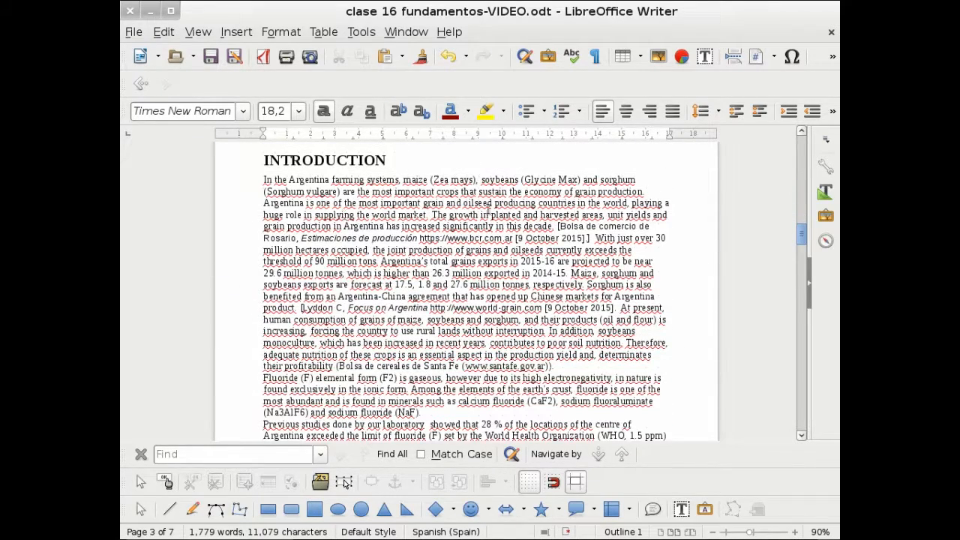
Copy the Bolsa de comercio de Rosario citation inside the brackets of the INTRODUCTION's first paragraph and remove it from the text.
left_click_drag(559, 226, 586, 238)
key("ctrl+c")
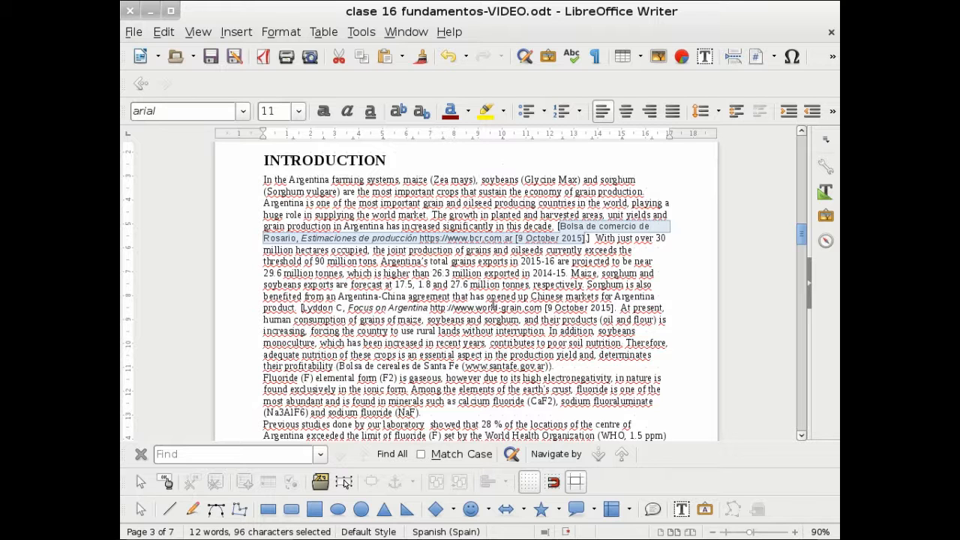
key("Delete")
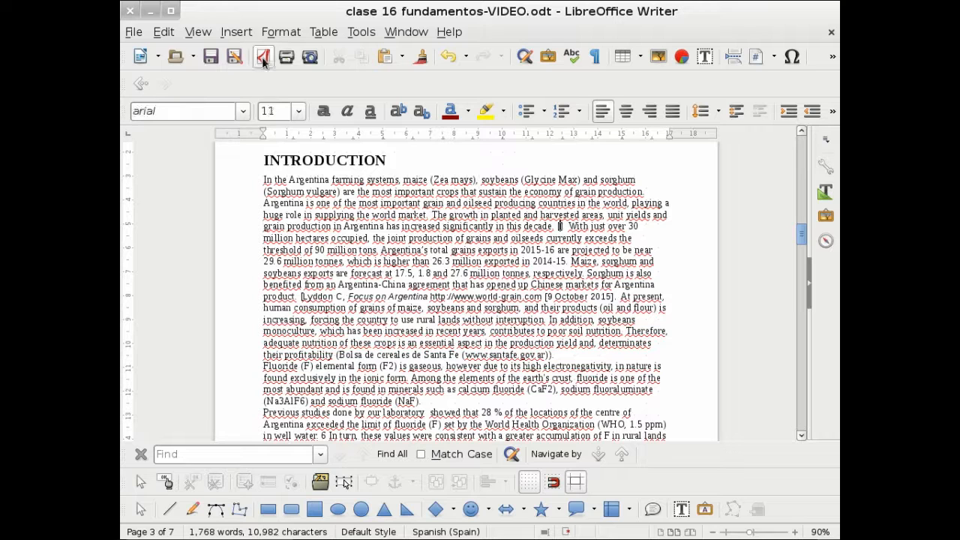
Insert an automatically numbered endnote between the empty brackets, paste the copied citation as its text and return to its anchor.
left_click(236, 31)
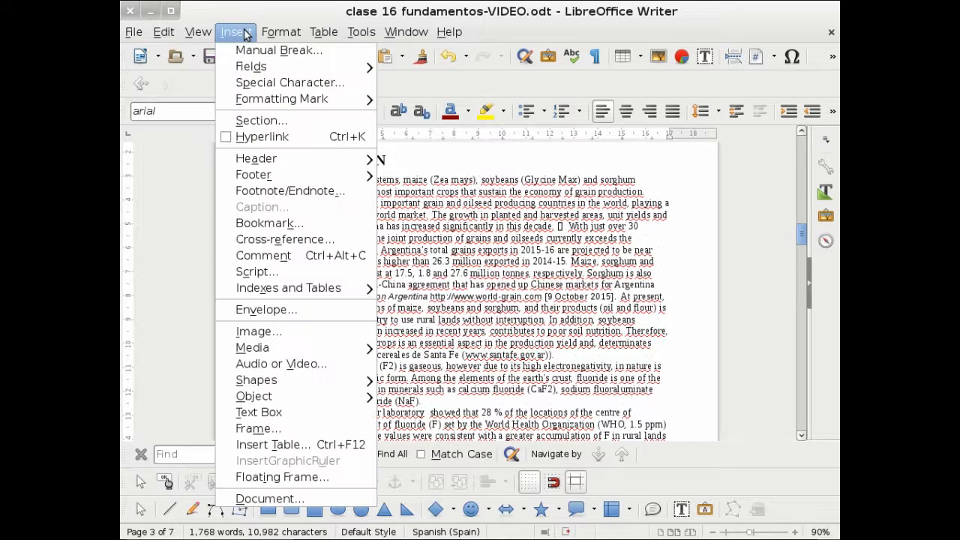
left_click(269, 190)
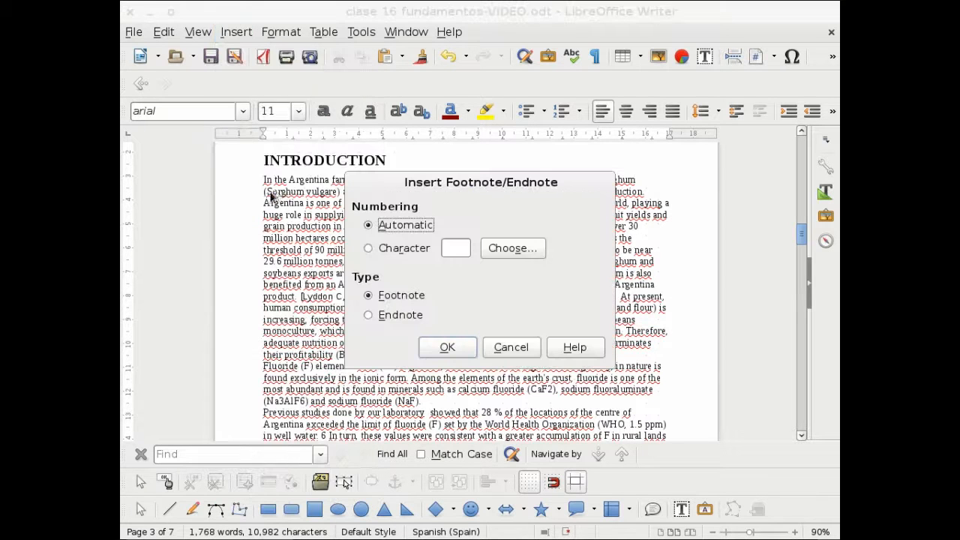
left_click(368, 315)
left_click(446, 348)
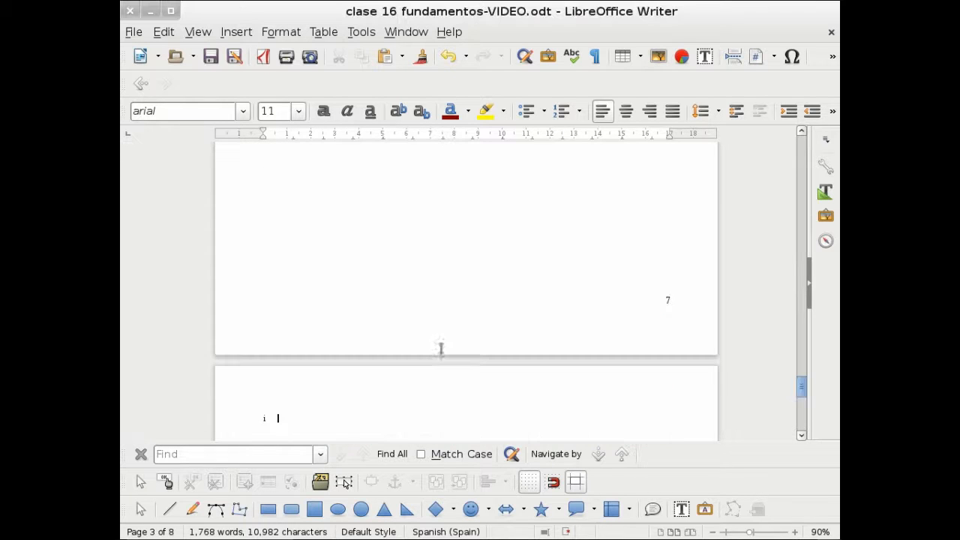
key("ctrl+v")
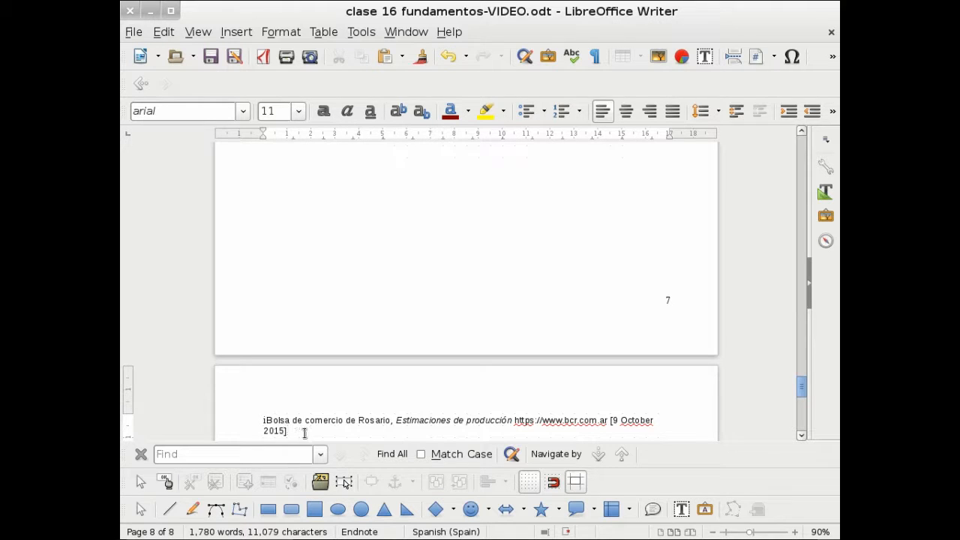
left_click(264, 421)
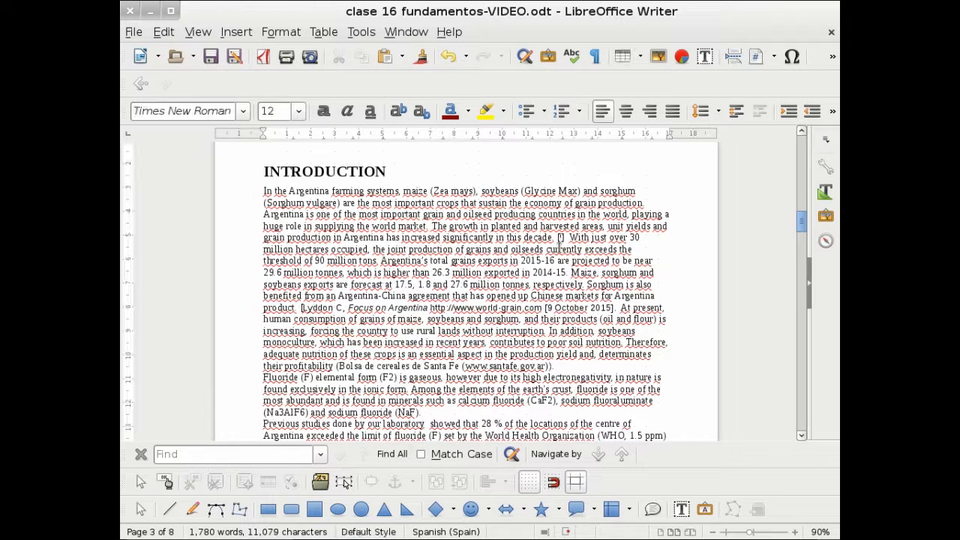
Set the endnote autonumbering format to 1, 2, 3, ...
scroll(577, 248, "up", 5)
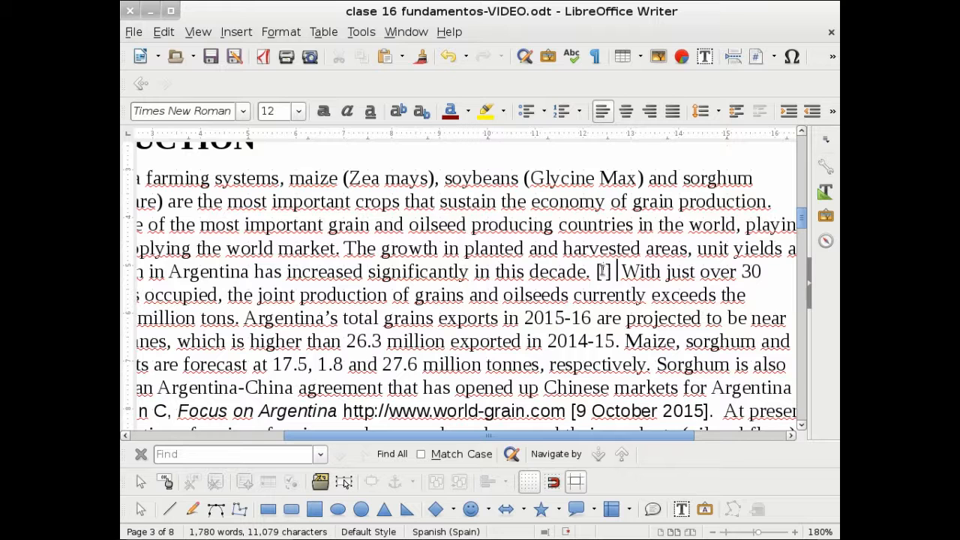
left_click(362, 33)
left_click(416, 152)
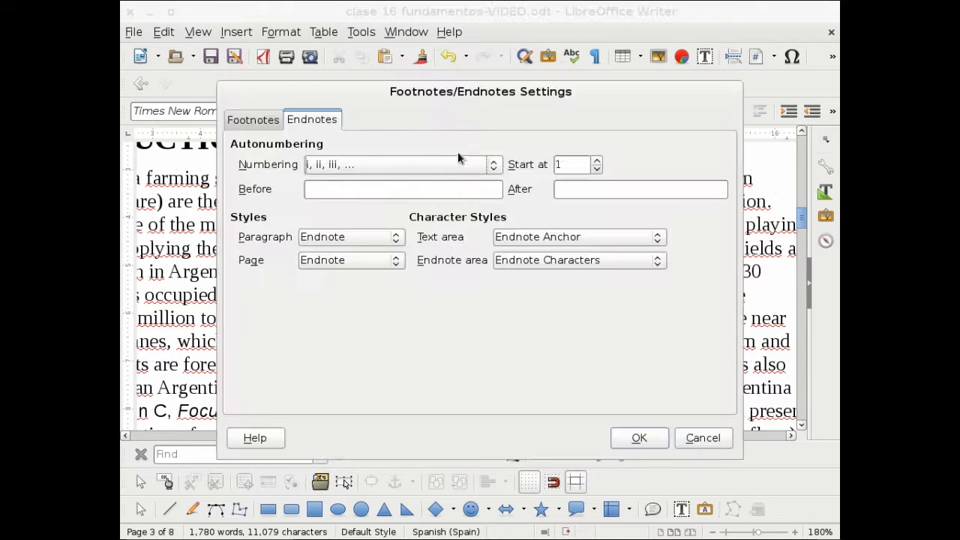
left_click(441, 164)
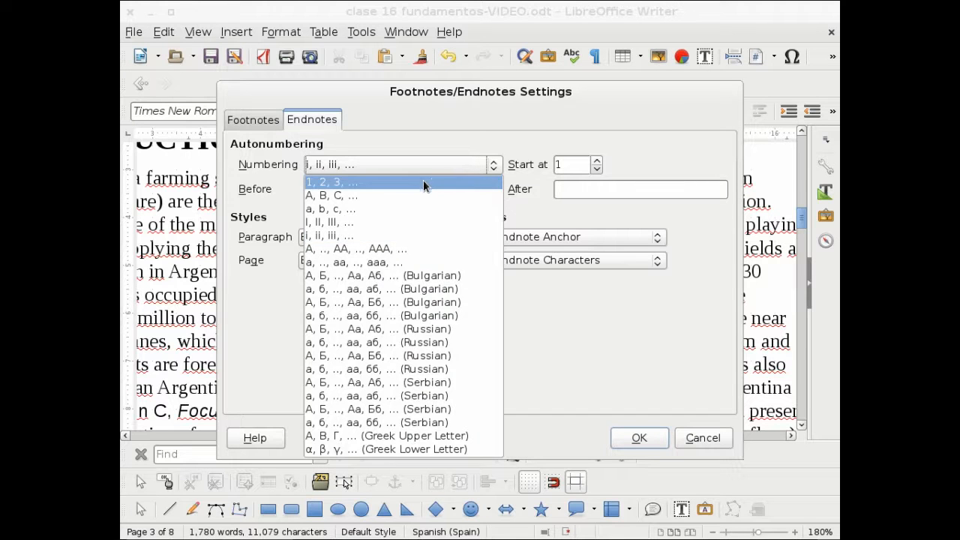
left_click(423, 181)
left_click(637, 437)
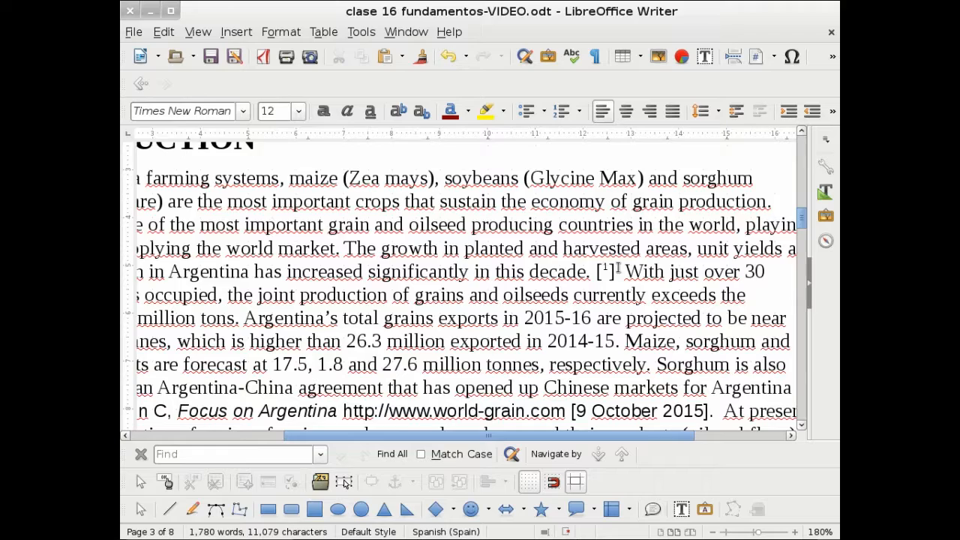
scroll(616, 267, "down", 2)
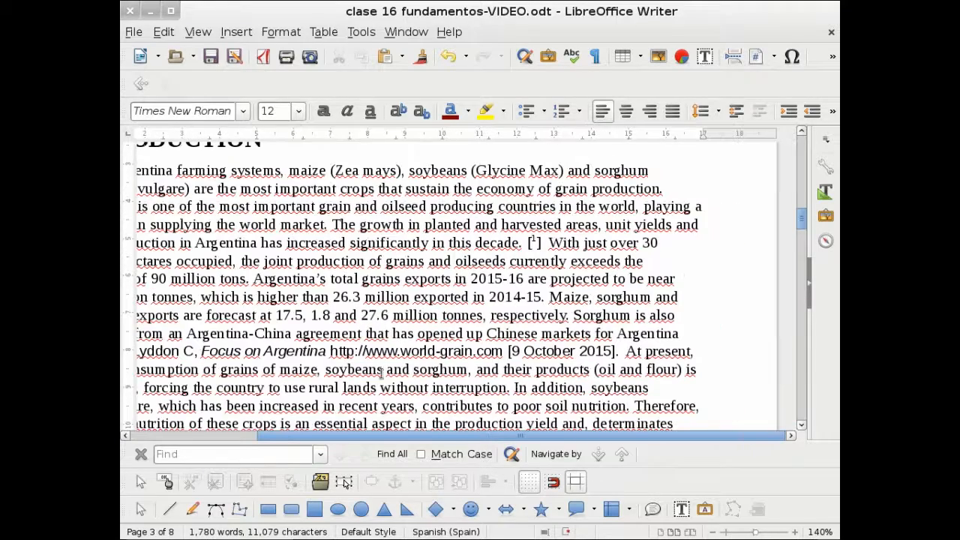
scroll(386, 371, "down", 1)
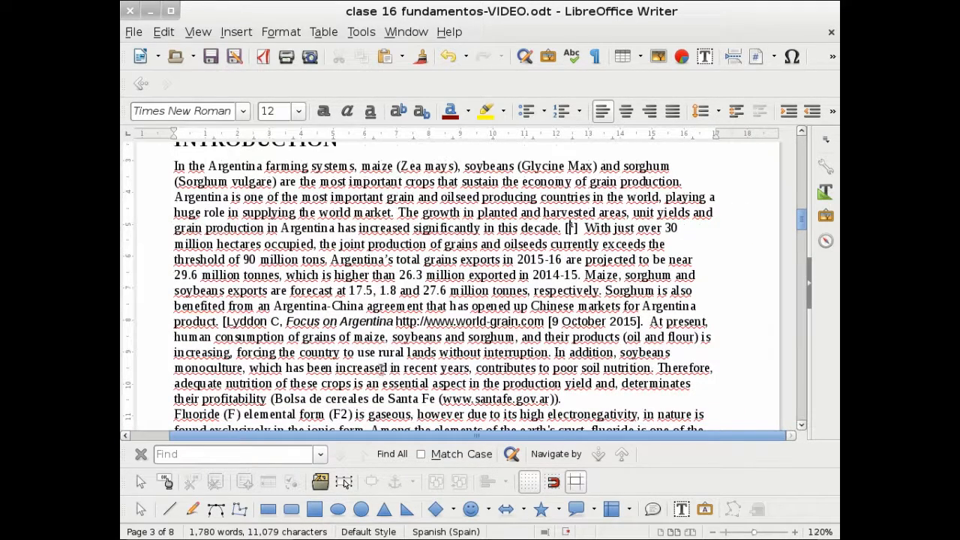
Remove the Focus on Argentina citation from its INTRODUCTION brackets and put it in an automatically numbered endnote inserted there, returning to its anchor.
left_click_drag(227, 323, 637, 323)
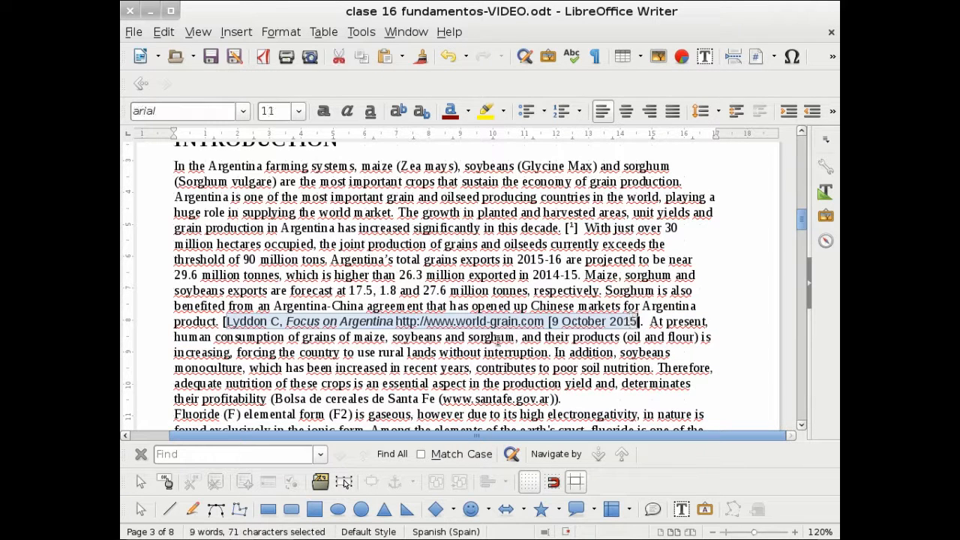
key("Delete")
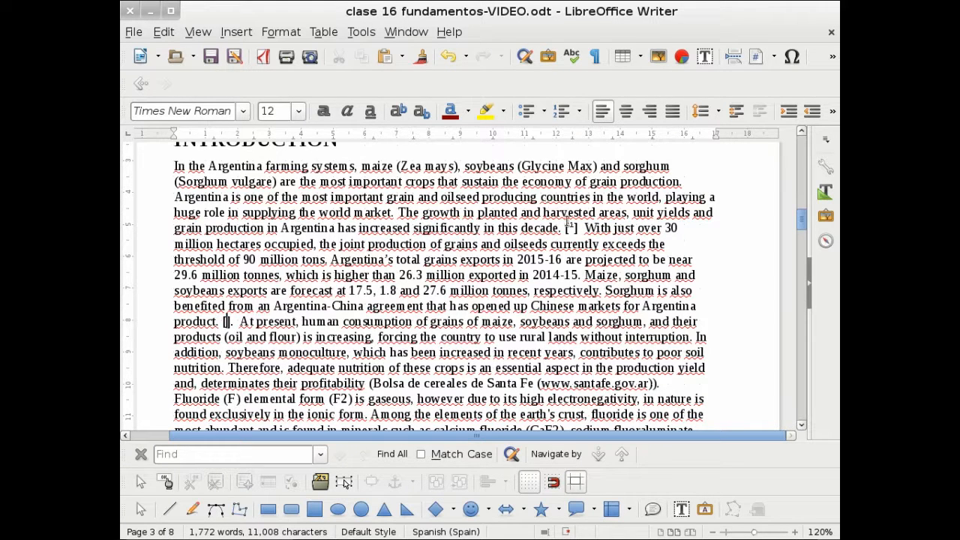
left_click(236, 31)
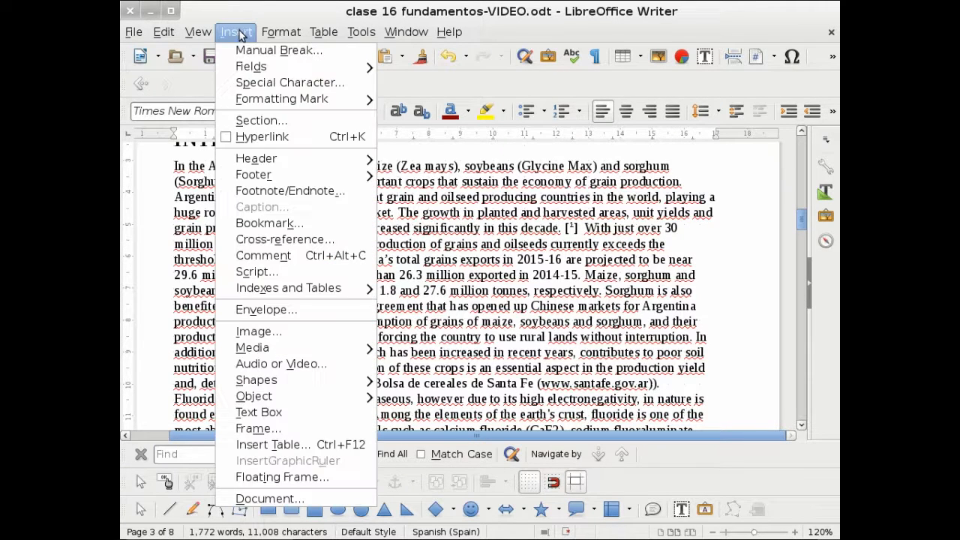
left_click(261, 192)
left_click(377, 314)
left_click(448, 347)
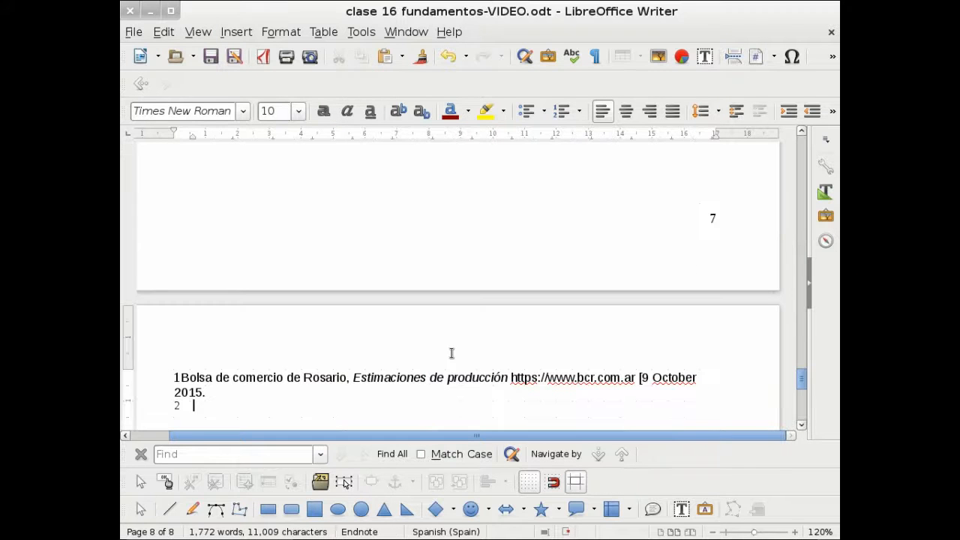
type("Lyddon C. Focus on Argentina http://www.world-grain.com [9 October 2015")
left_click(177, 406)
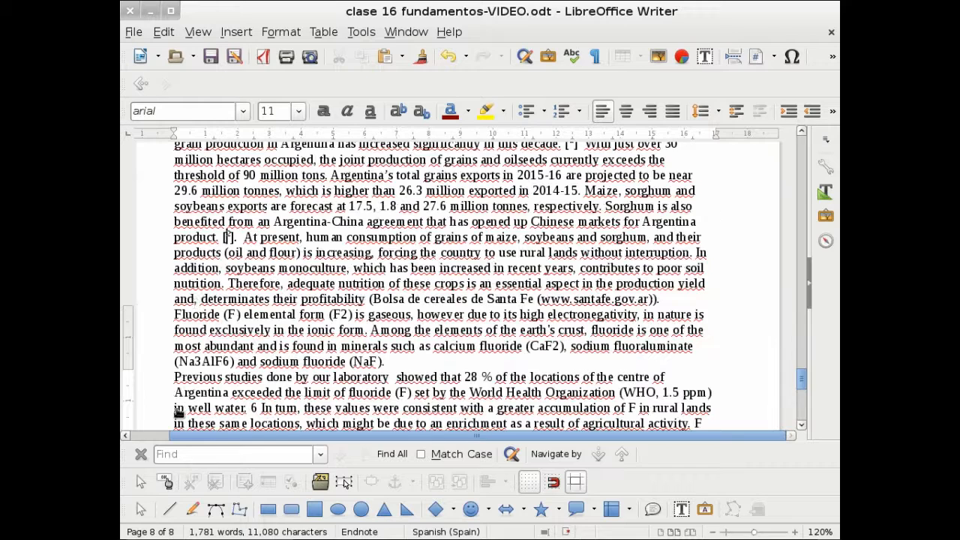
left_click(237, 234)
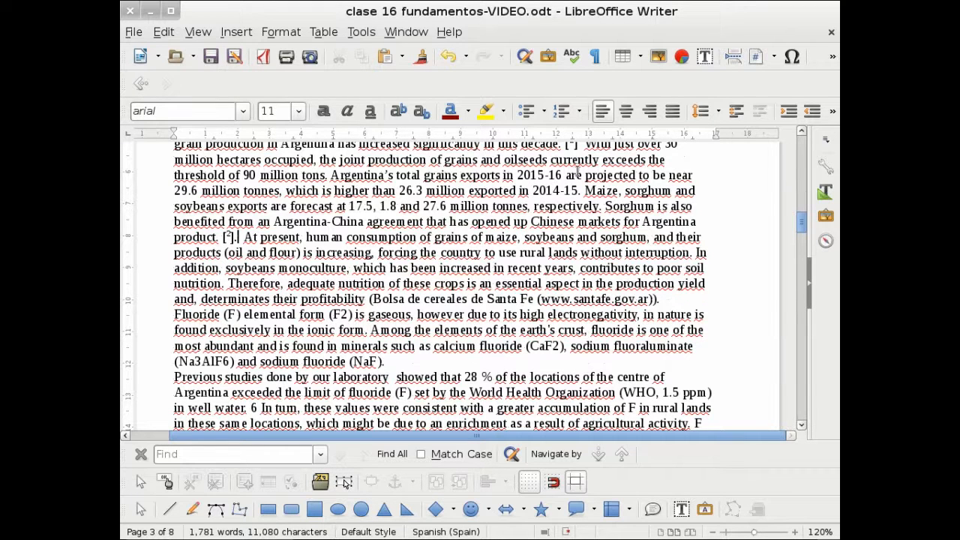
Add square brackets after "sodium fluoride (NaF)." and insert a Reference-type cross-reference to the Bolsa de comercio de Rosario endnote inside them.
scroll(562, 201, "up", 1)
scroll(420, 391, "down", 1)
left_click(401, 365)
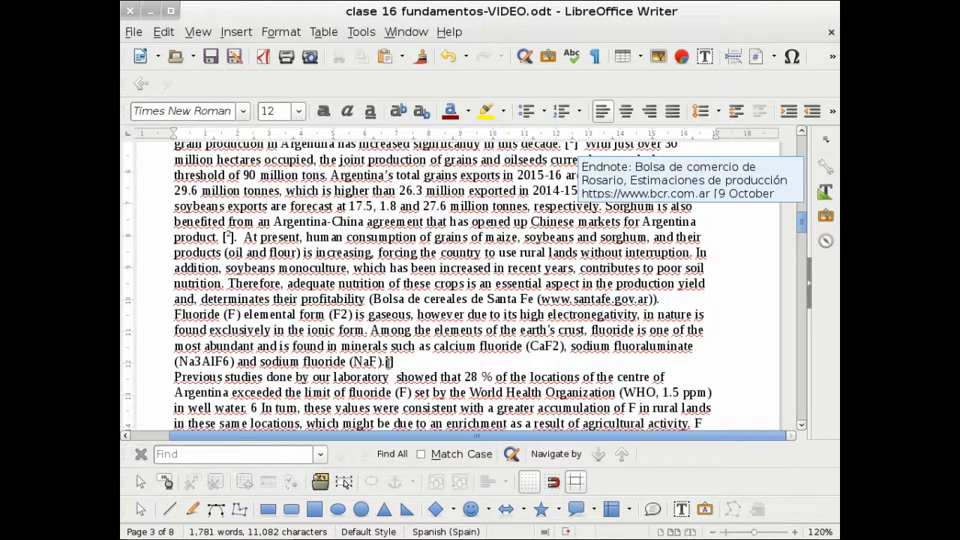
left_click(236, 32)
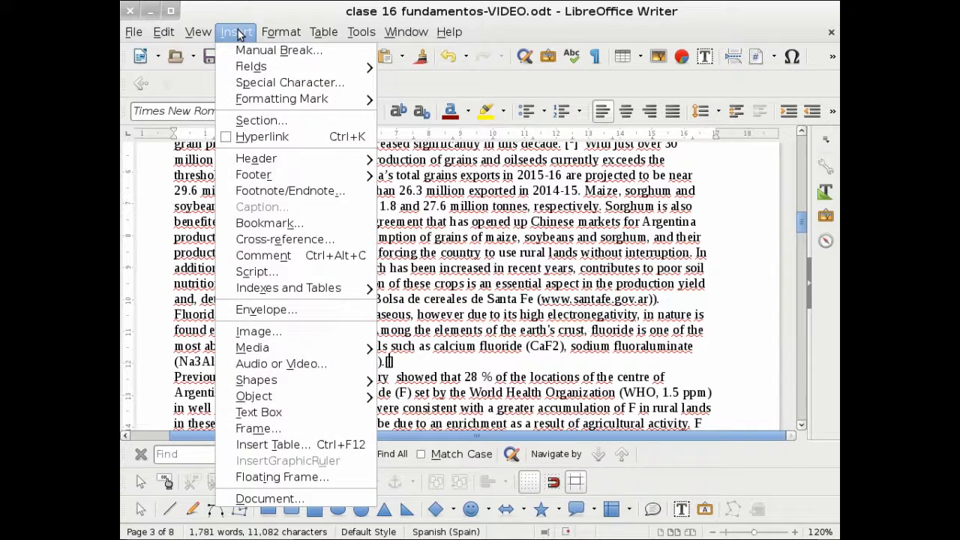
left_click(276, 239)
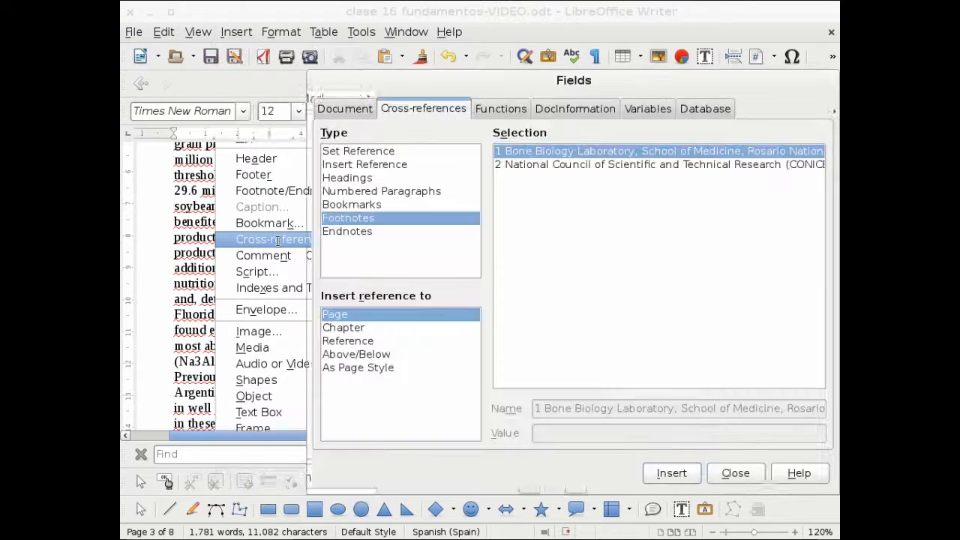
left_click(338, 230)
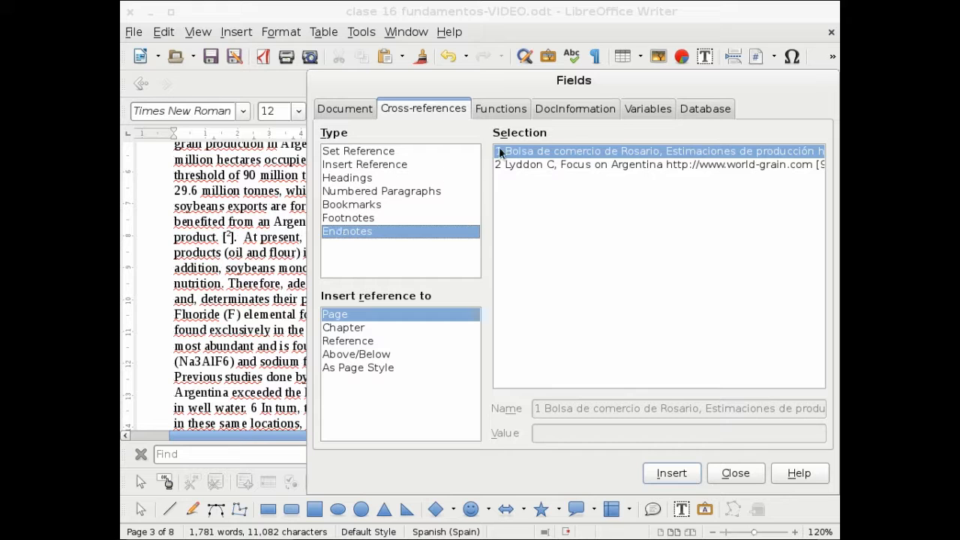
left_click(358, 340)
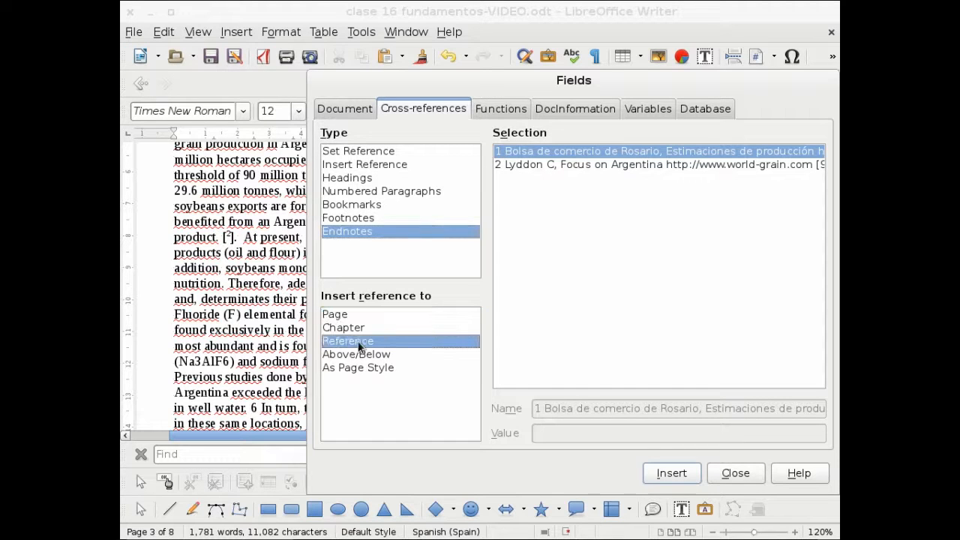
left_click(668, 471)
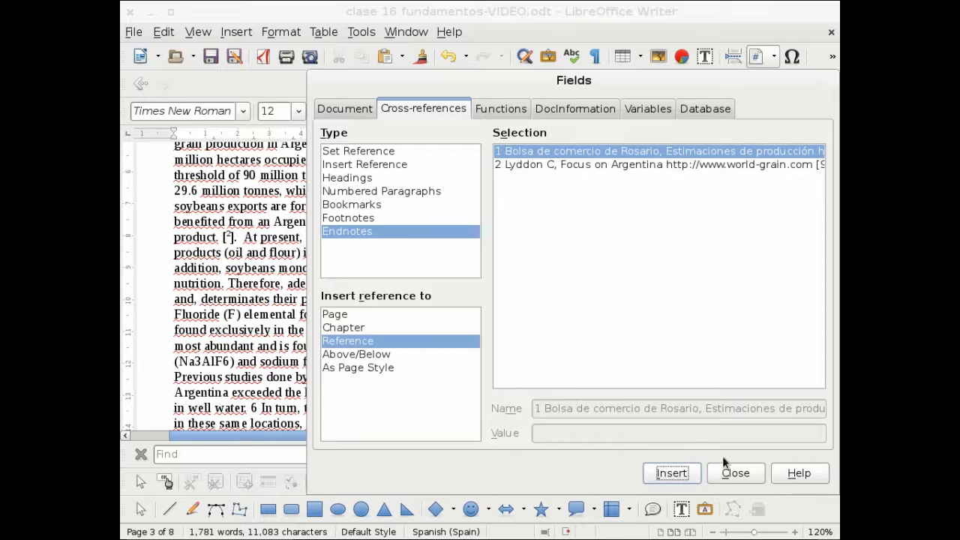
left_click(725, 473)
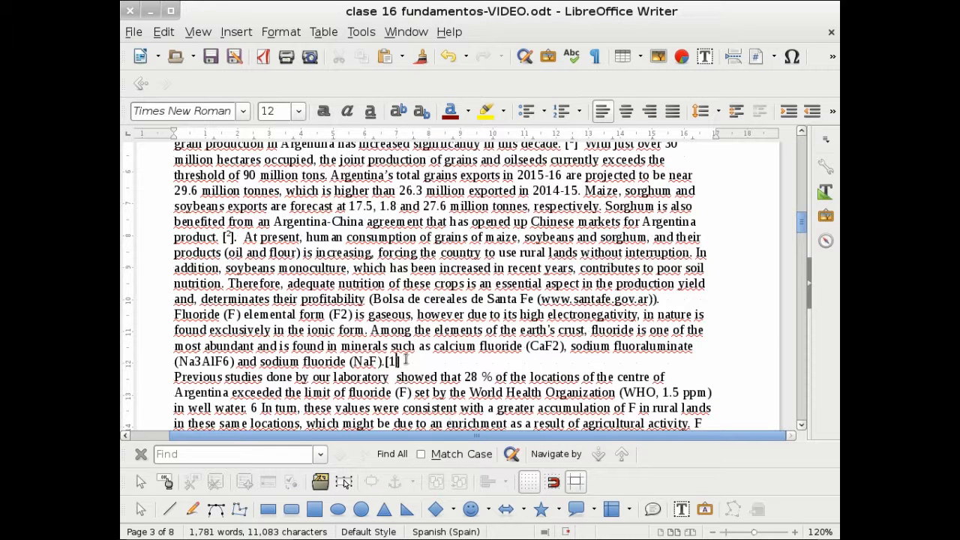
Format the endnote cross-reference number after "sodium fluoride (NaF)." as superscript.
key("shift+Left")
key("ctrl+shift+p")
key("Down")
Review the footnotes, author markers and table of contents on the first page, and go to the INDICE ALFABÉTICO heading.
scroll(572, 196, "up", 3)
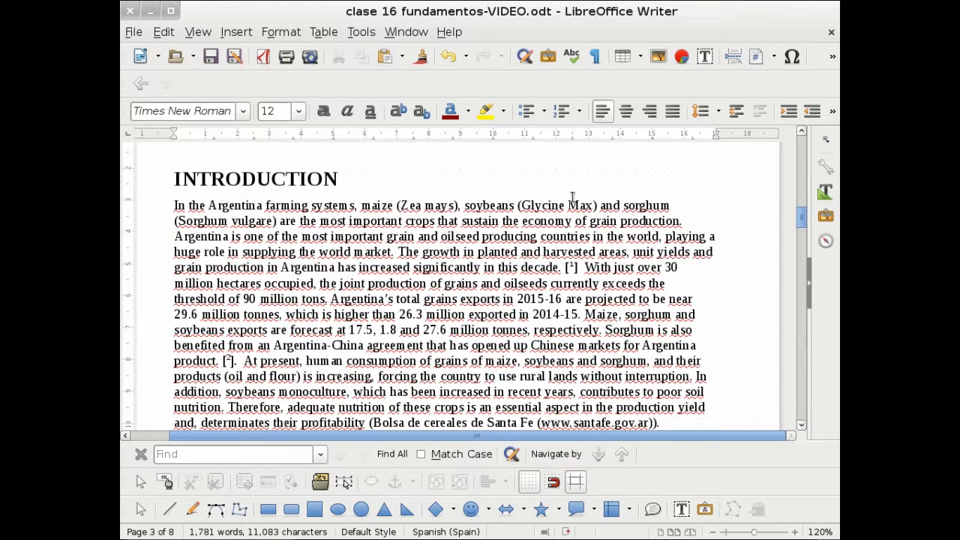
scroll(572, 197, "up", 10)
scroll(572, 196, "up", 10)
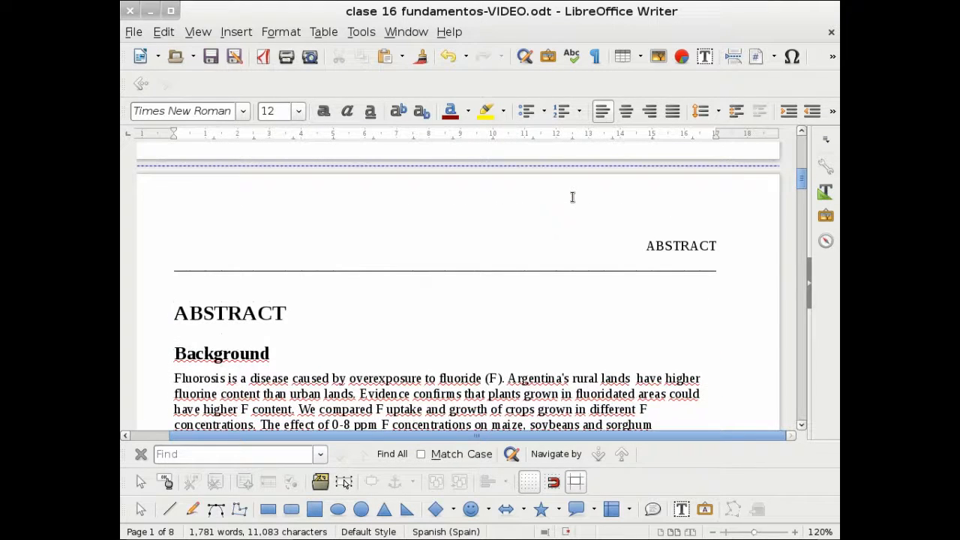
scroll(572, 196, "up", 12)
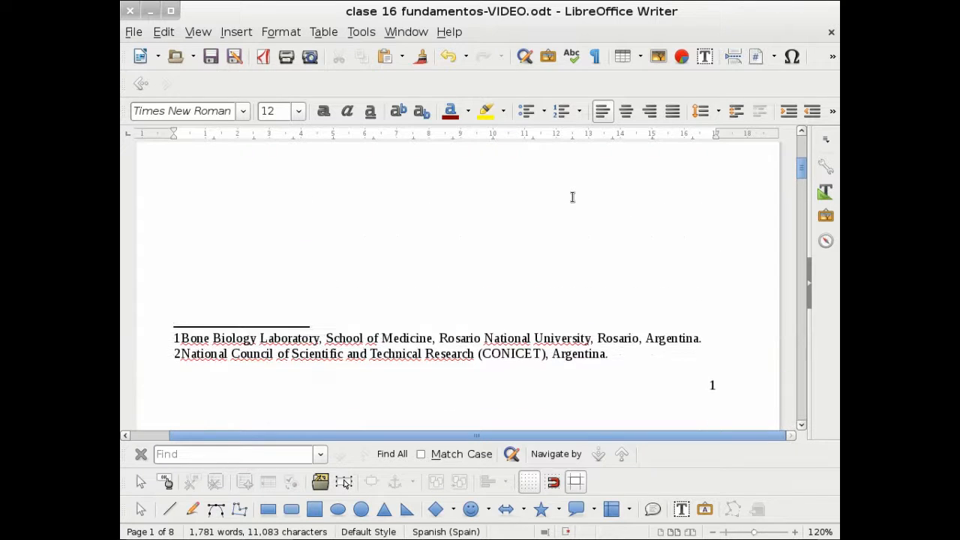
scroll(572, 197, "up", 5)
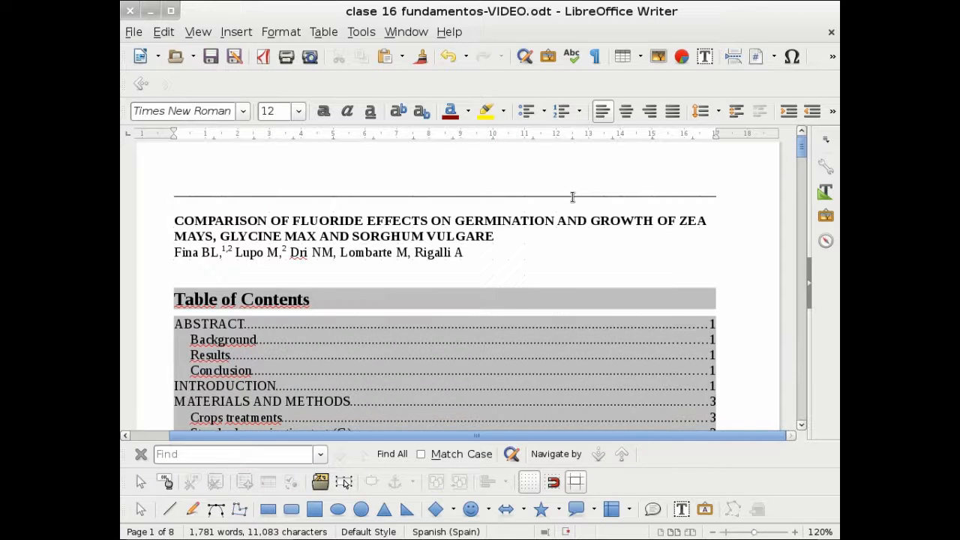
scroll(572, 196, "down", 10)
left_click_drag(801, 167, 801, 246)
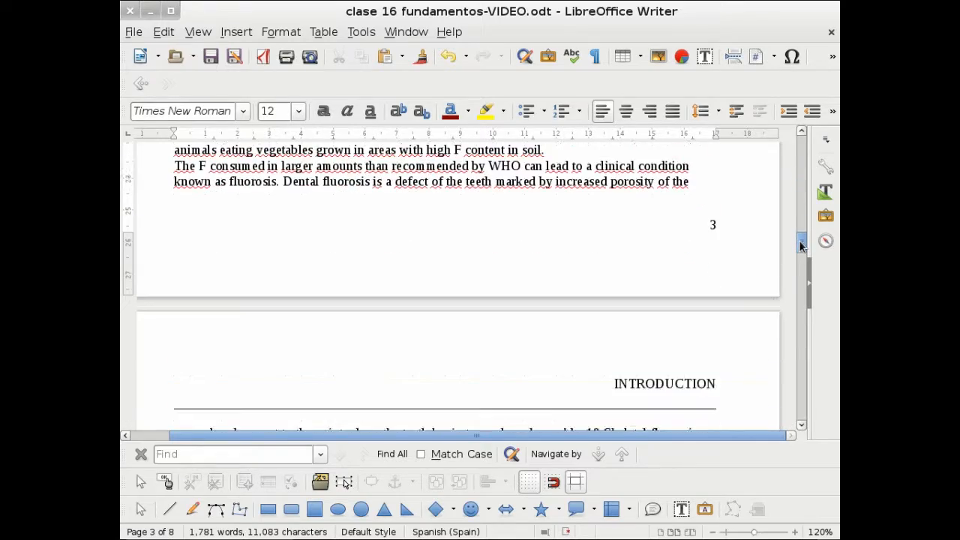
scroll(800, 246, "down", 5)
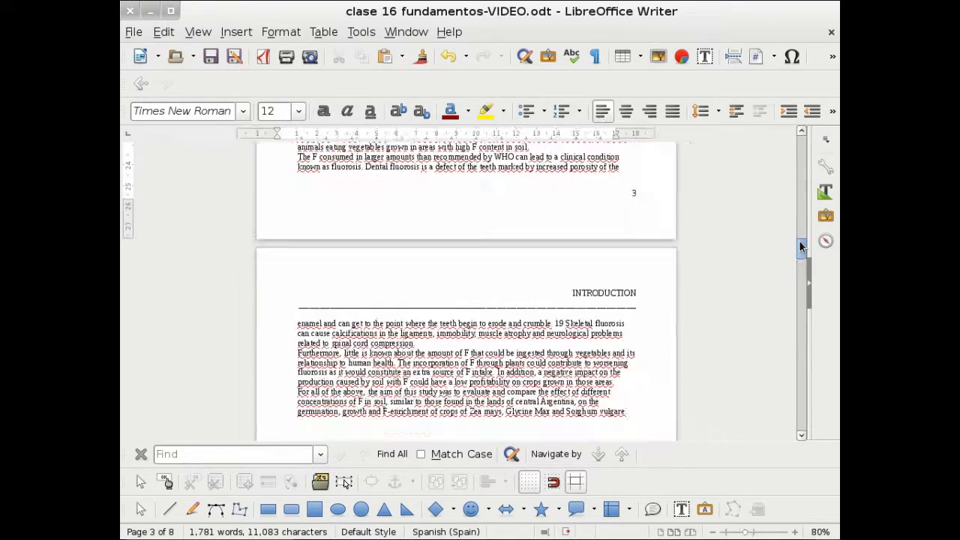
left_click_drag(801, 250, 787, 364)
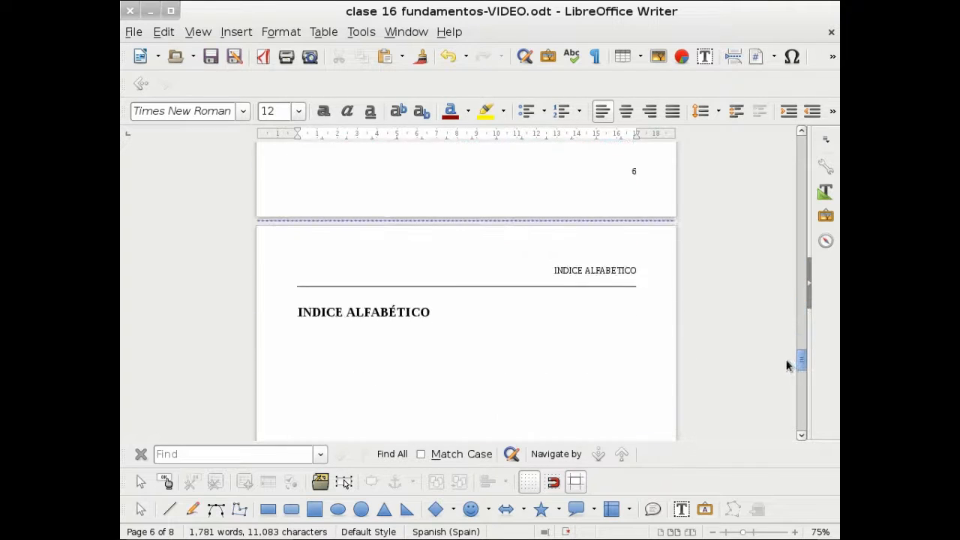
Insert an index of type Alphabetical Index for the entire document on a new line below the INDICE ALFABÉTICO heading.
left_click(360, 337)
key("Return")
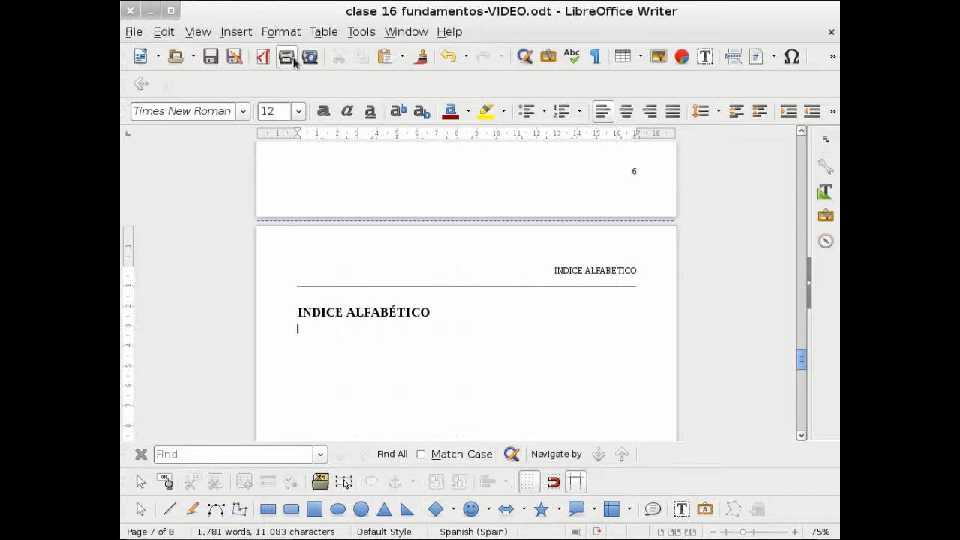
left_click(252, 36)
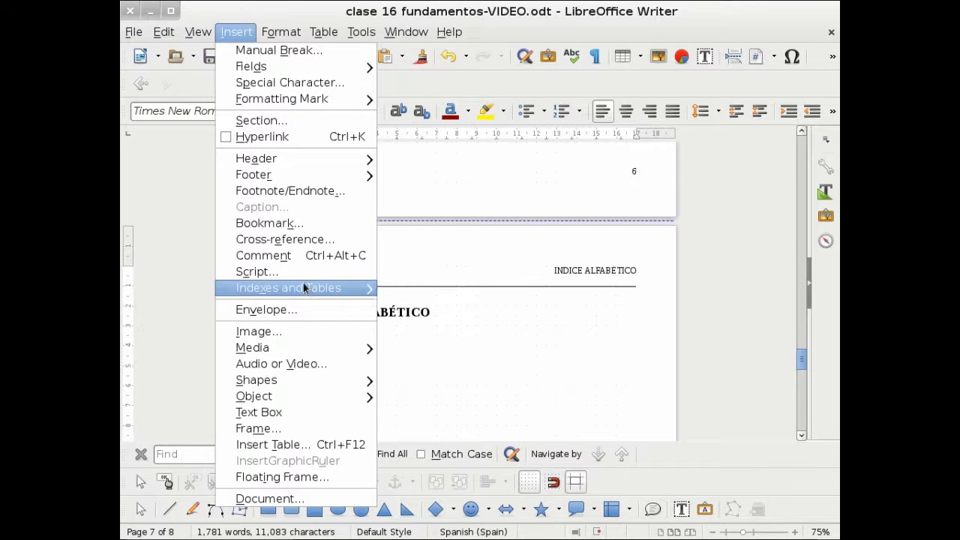
mouse_move(315, 287)
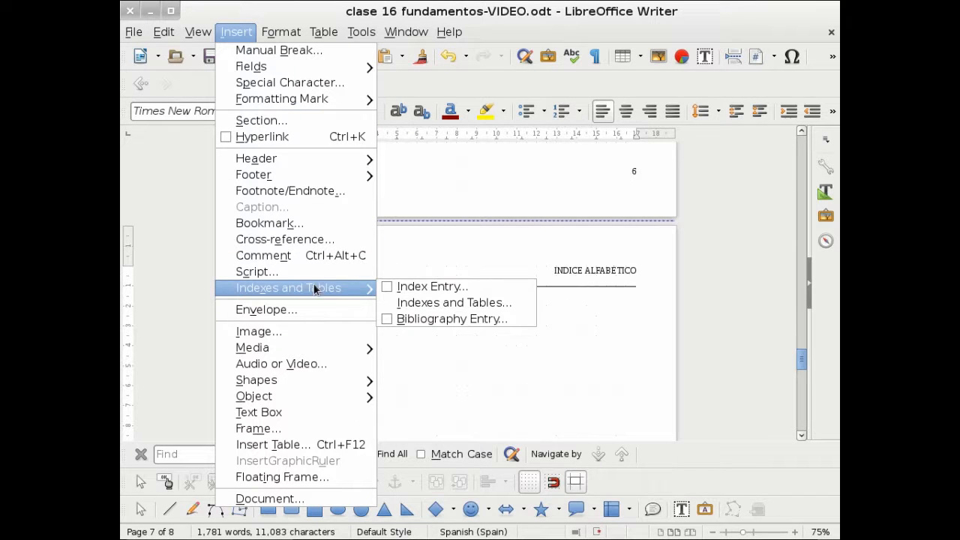
left_click(426, 306)
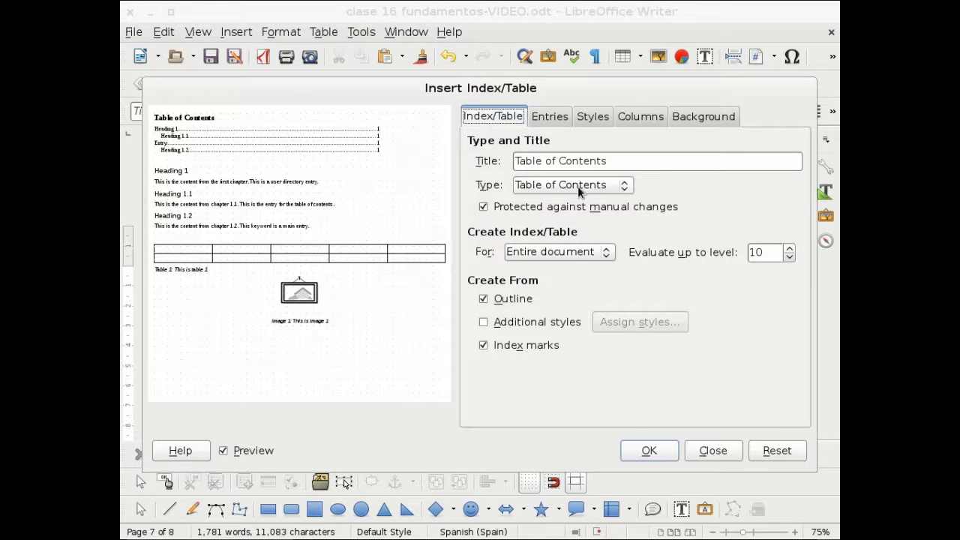
left_click(578, 186)
left_click(572, 217)
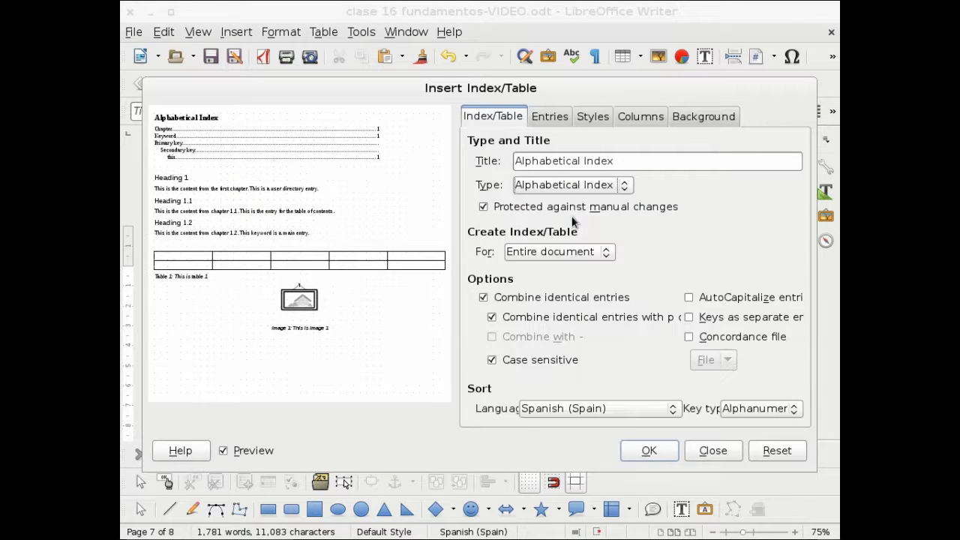
left_click(665, 448)
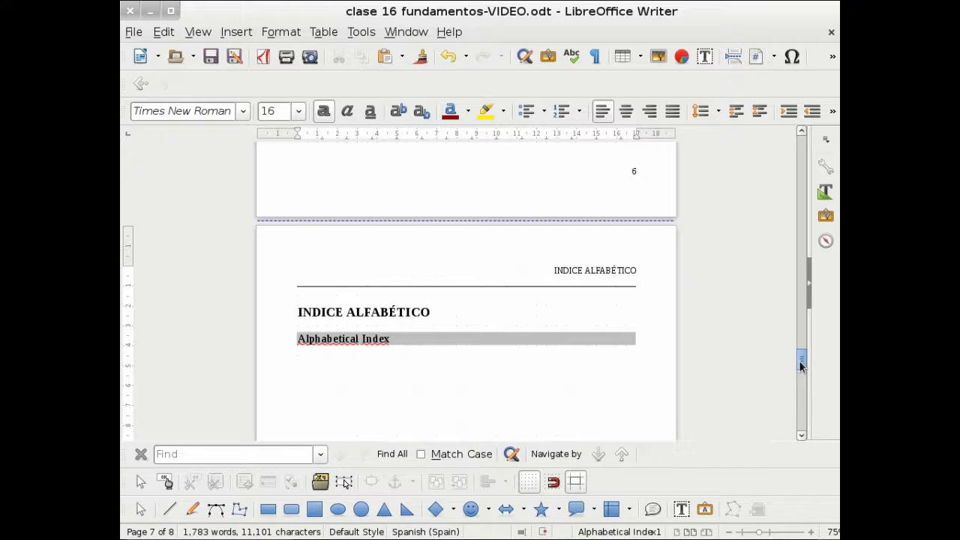
Mark "Zea mays" in the first paragraph of Crops treatments as an Alphabetical Index entry.
left_click_drag(801, 365, 794, 299)
scroll(643, 291, "up", 2, "ctrl")
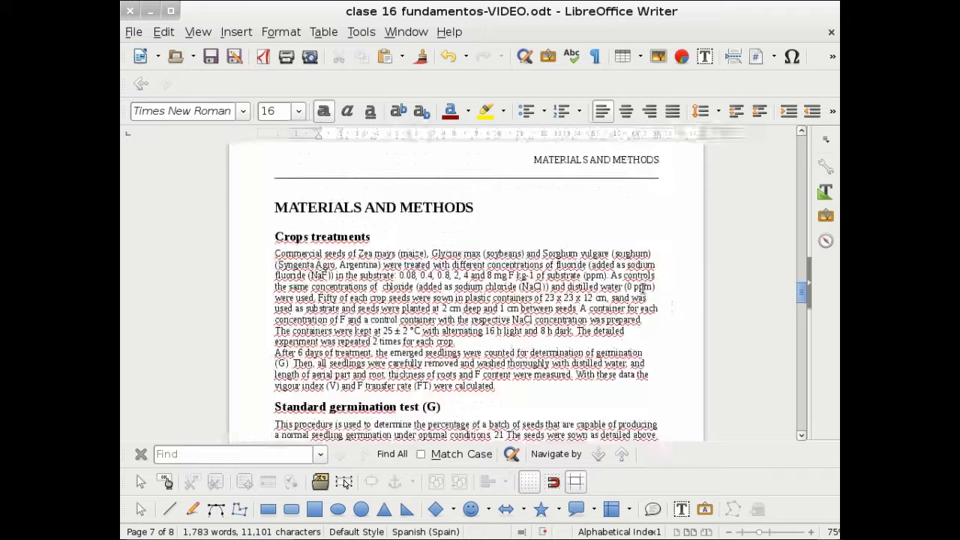
scroll(643, 291, "up", 1, "ctrl")
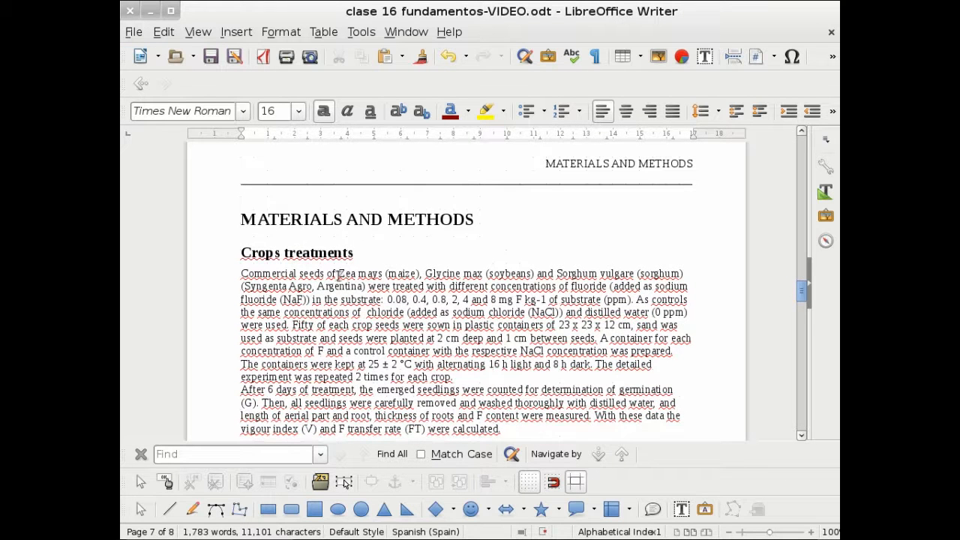
left_click_drag(337, 273, 383, 274)
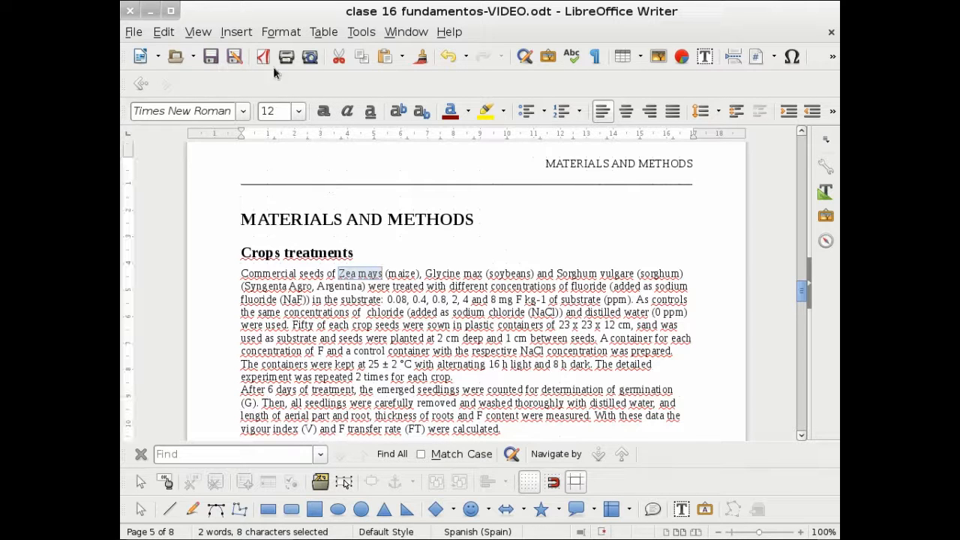
left_click(247, 33)
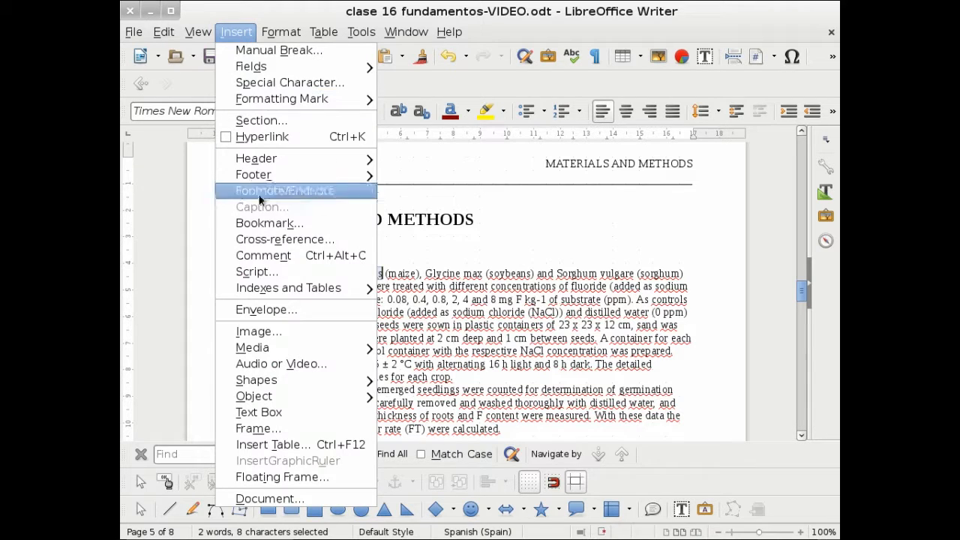
mouse_move(287, 291)
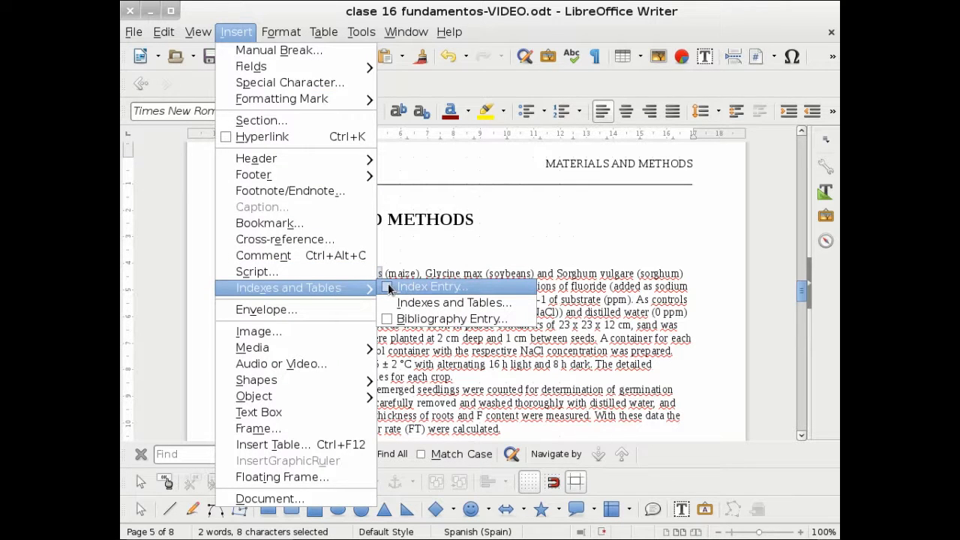
left_click(390, 287)
left_click(609, 198)
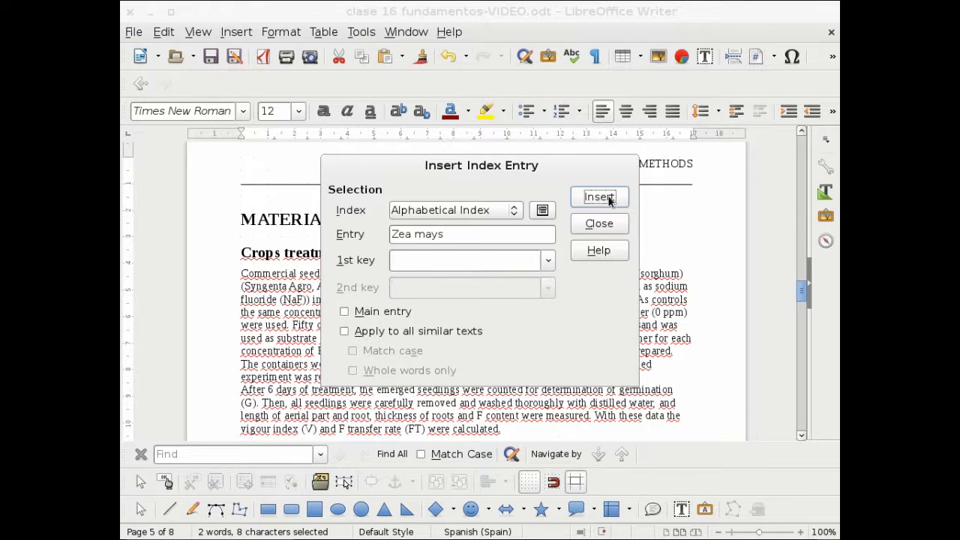
Move the index entry dialog off the text and mark "Glycine max" in the same paragraph as an Alphabetical Index entry.
left_click_drag(517, 165, 430, 14)
left_click(425, 272)
left_click_drag(425, 272, 486, 273)
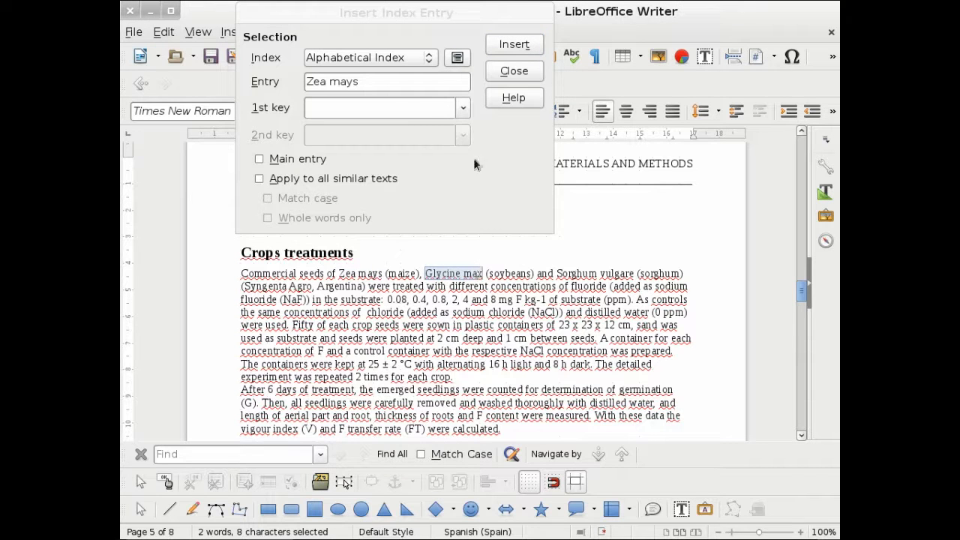
left_click(402, 82)
left_click(513, 44)
scroll(483, 340, "down", 1)
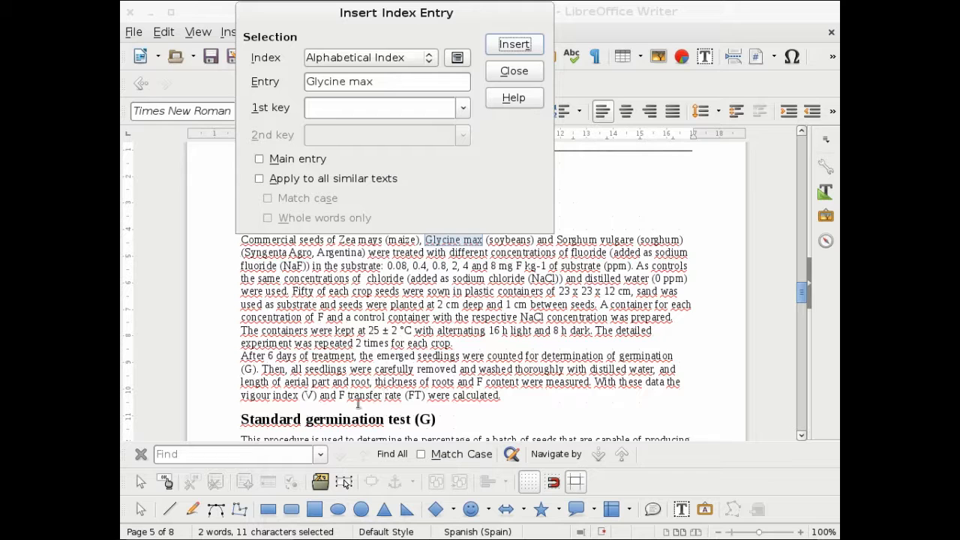
scroll(358, 403, "down", 1)
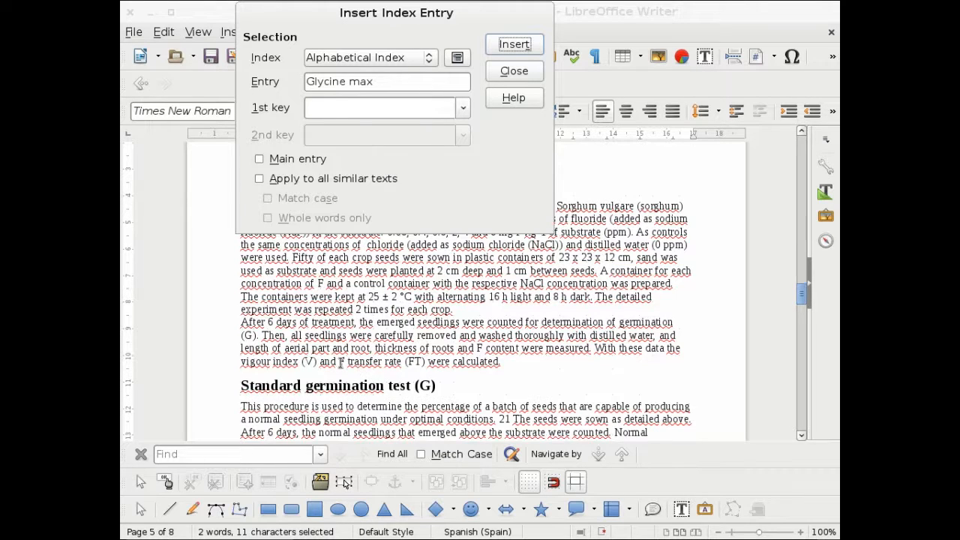
Mark "F transfer rate" at the end of the Crops treatments section as an Alphabetical Index entry.
left_click_drag(338, 362, 403, 361)
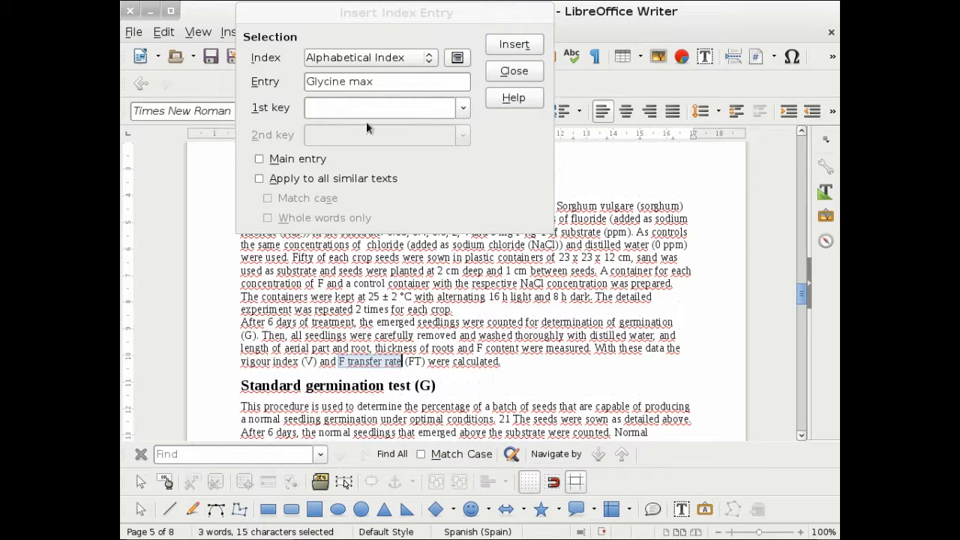
left_click(353, 83)
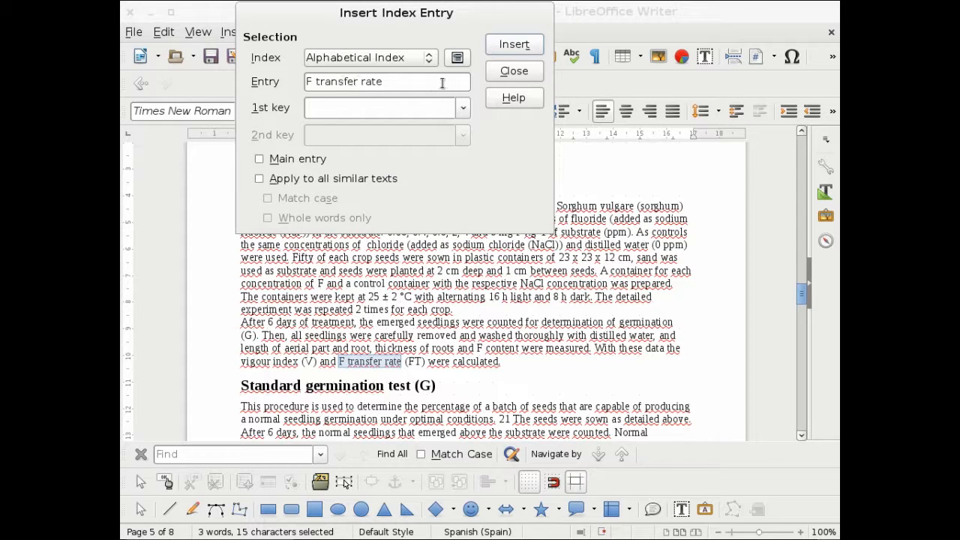
left_click(504, 45)
Mark "growth" in the first sentence under Measurements of seedling growth as an Alphabetical Index entry.
scroll(441, 345, "down", 2)
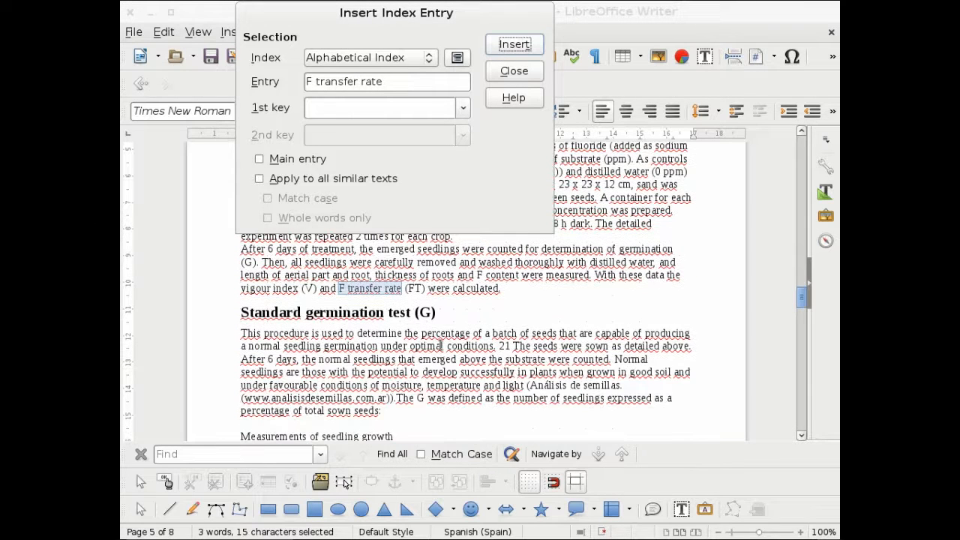
scroll(343, 402, "down", 2)
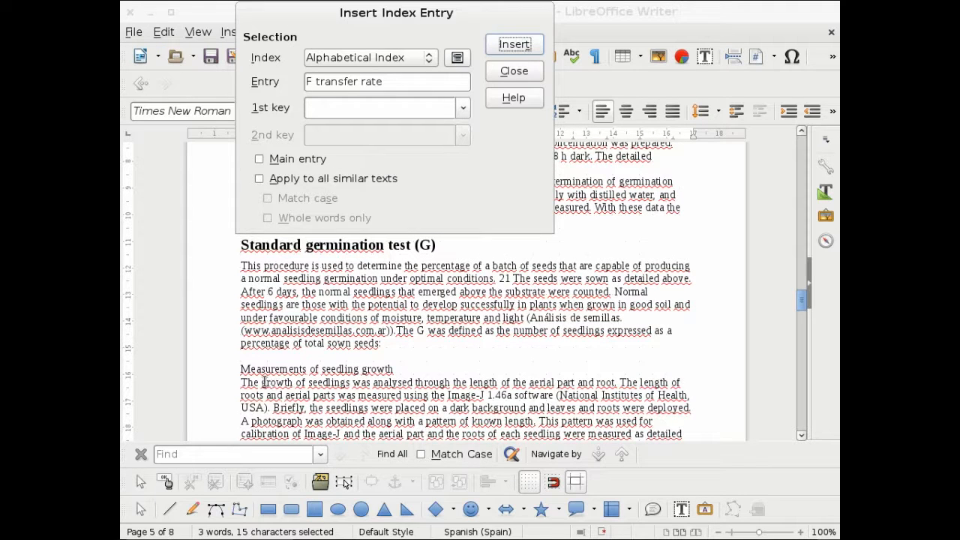
left_click_drag(261, 383, 292, 384)
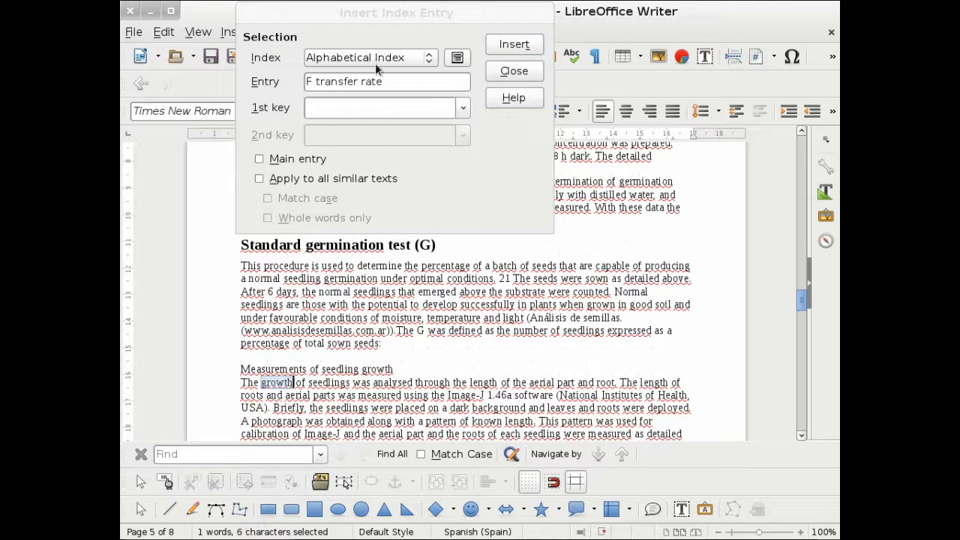
left_click(373, 81)
left_click(511, 45)
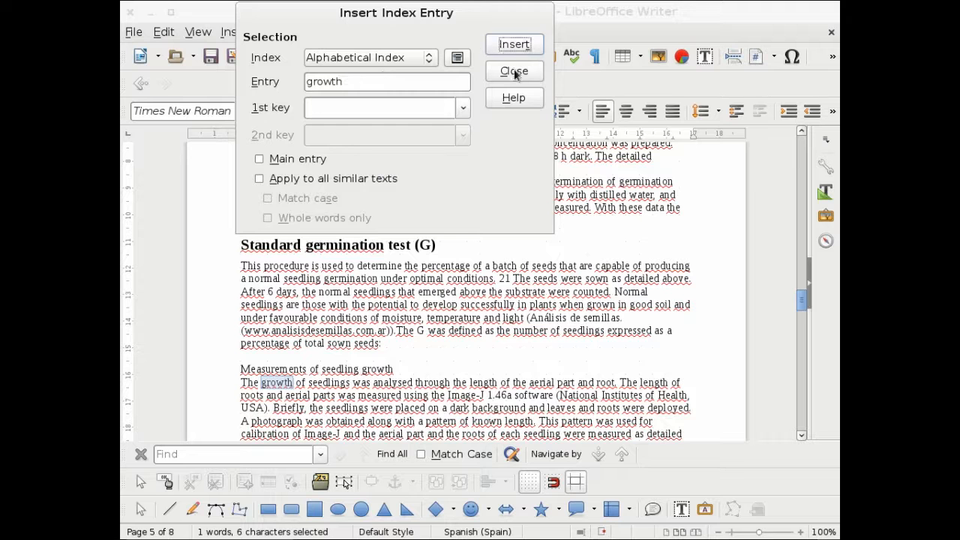
Mark "potentiometry" in the Fluoride measurement paragraph as an Alphabetical Index entry and close the index entry dialog.
scroll(417, 330, "down", 3)
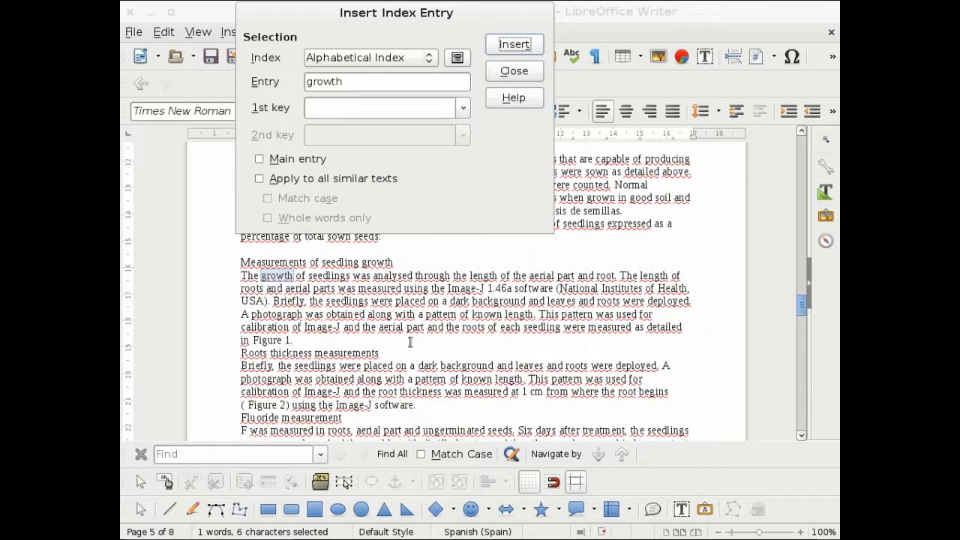
scroll(428, 365, "down", 1)
scroll(428, 365, "down", 1)
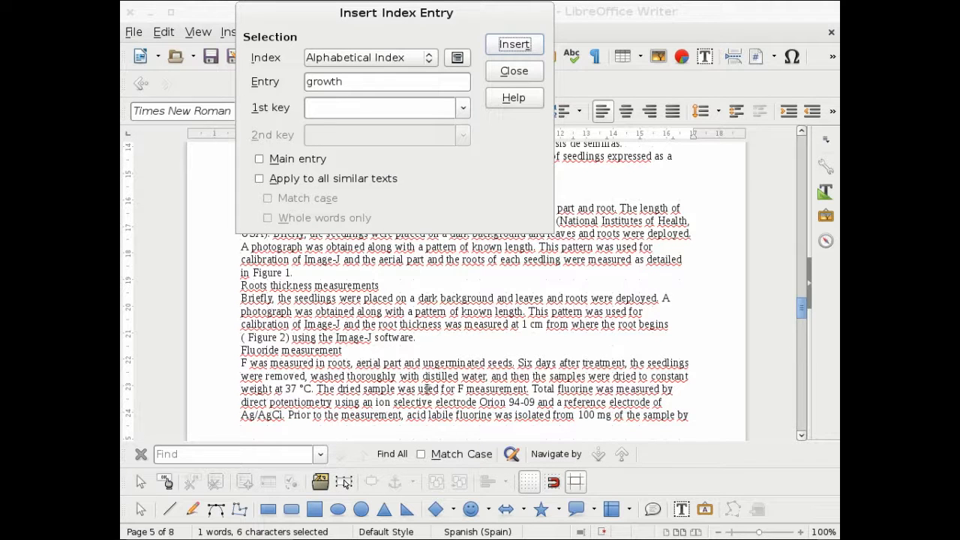
scroll(428, 391, "down", 2)
scroll(430, 396, "up", 1)
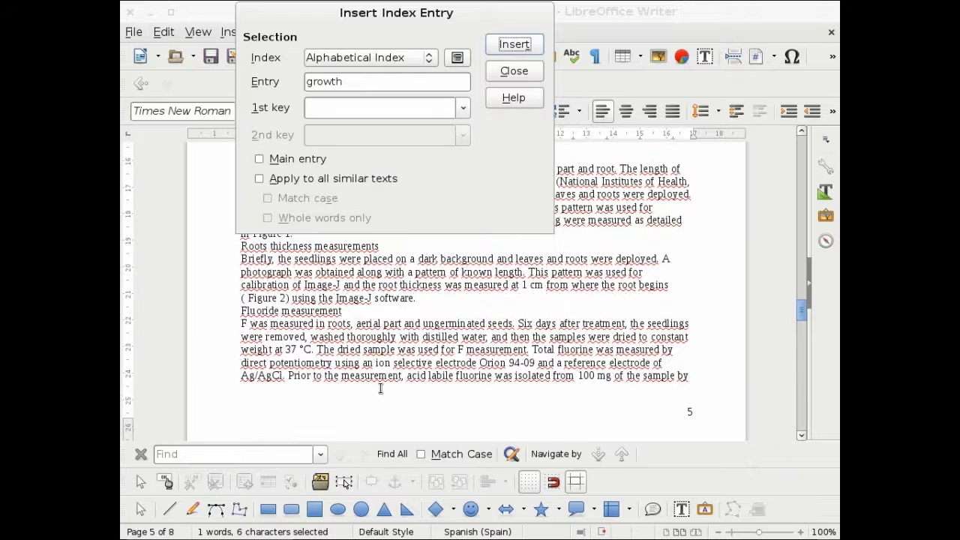
left_click_drag(268, 363, 333, 363)
left_click(349, 81)
left_click(515, 44)
left_click(518, 72)
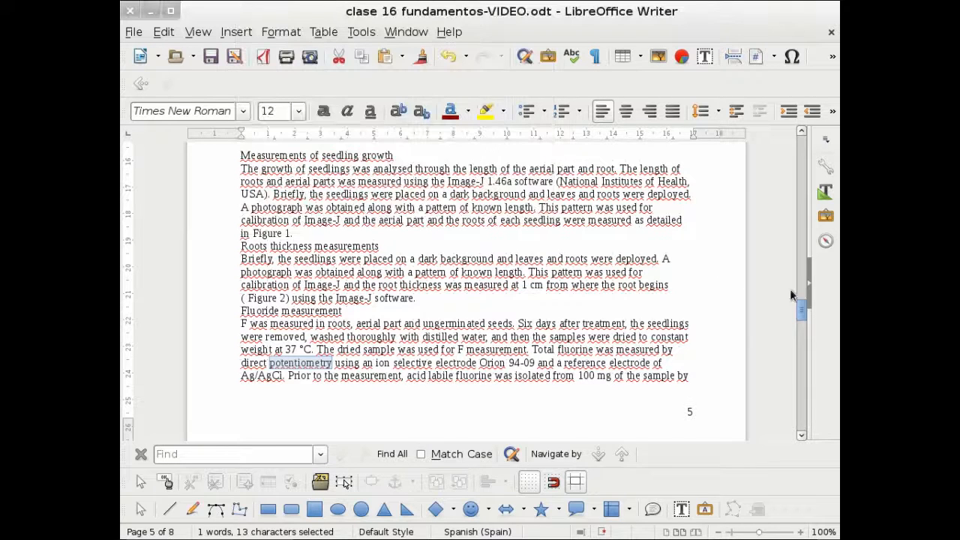
Update the alphabetical index below the INDICE ALFABÉTICO heading.
left_click_drag(804, 309, 795, 356)
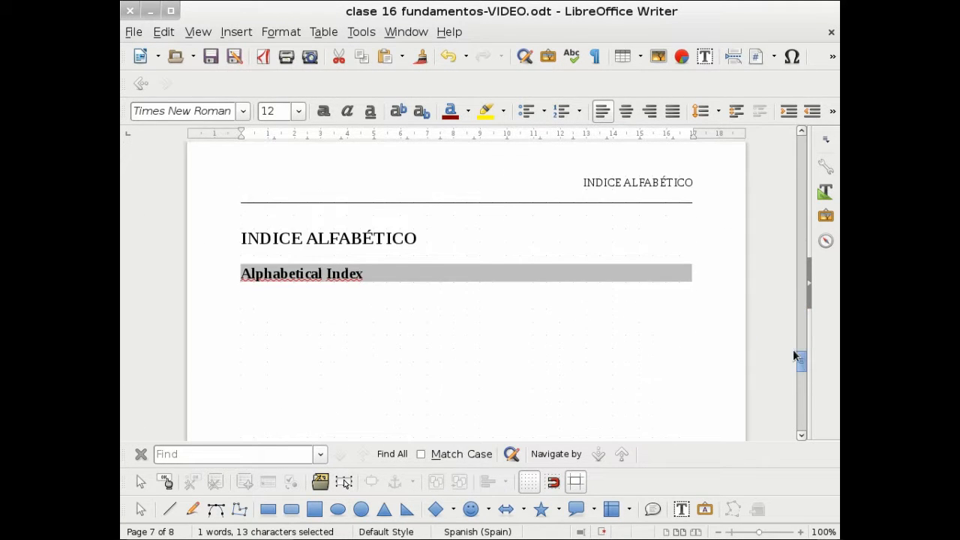
left_click(364, 272)
right_click(363, 272)
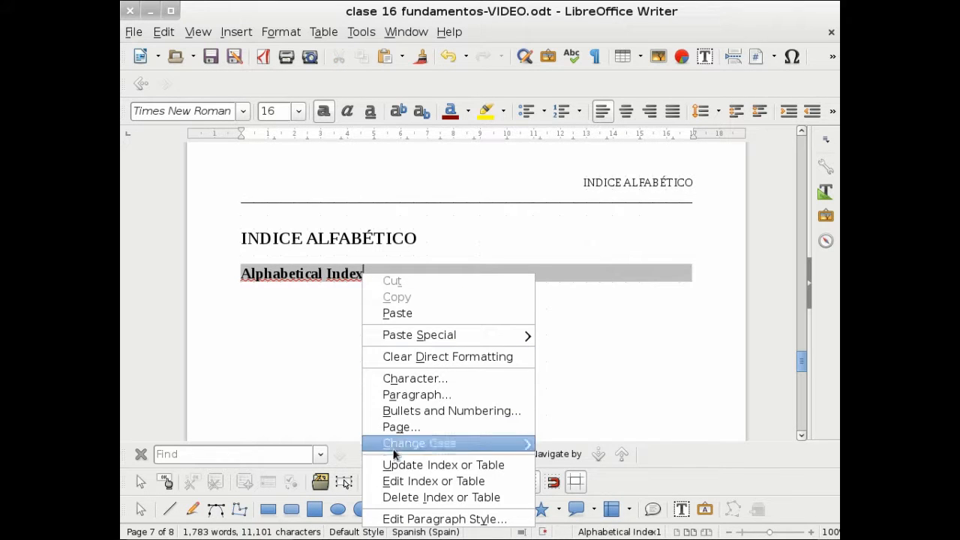
left_click(395, 464)
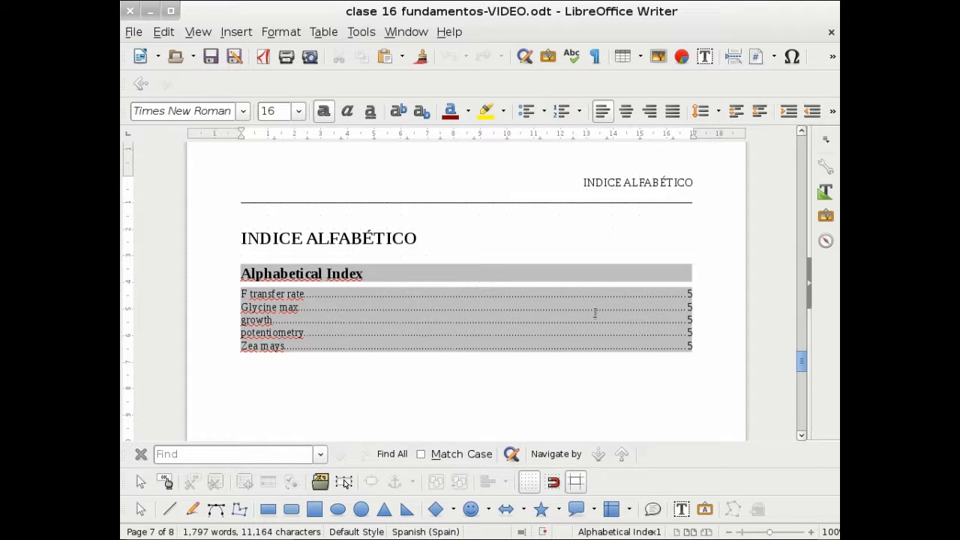
Review the document's pages, from the table of contents on the first page to the alphabetical index and the endnotes.
scroll(517, 306, "up", 10)
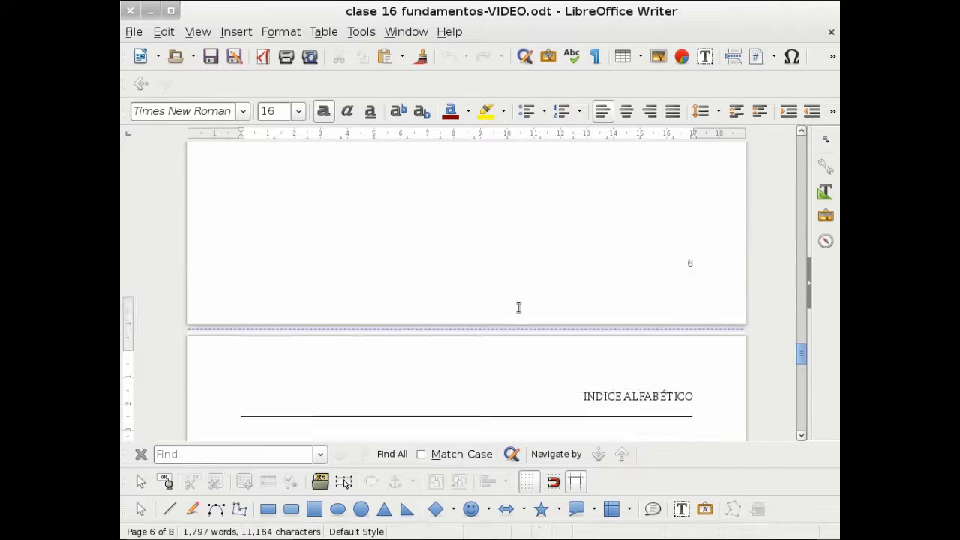
scroll(517, 307, "up", 2)
scroll(517, 306, "up", 10)
scroll(518, 306, "up", 8)
scroll(517, 300, "up", 5)
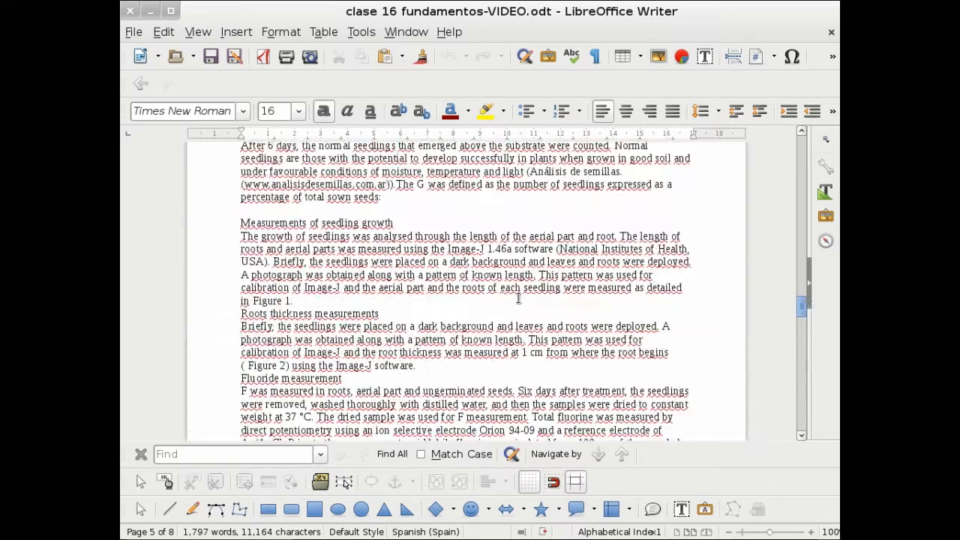
left_click_drag(797, 306, 793, 145)
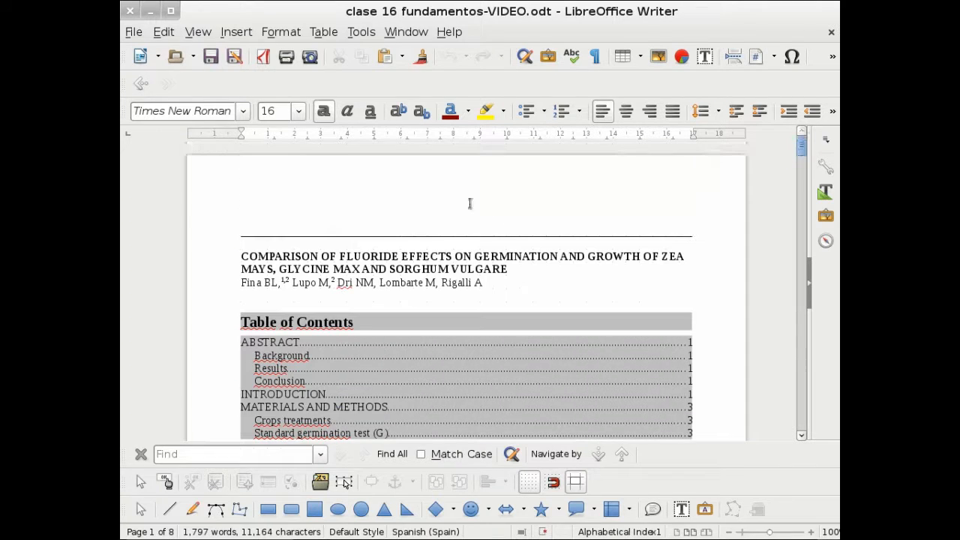
scroll(393, 220, "down", 4)
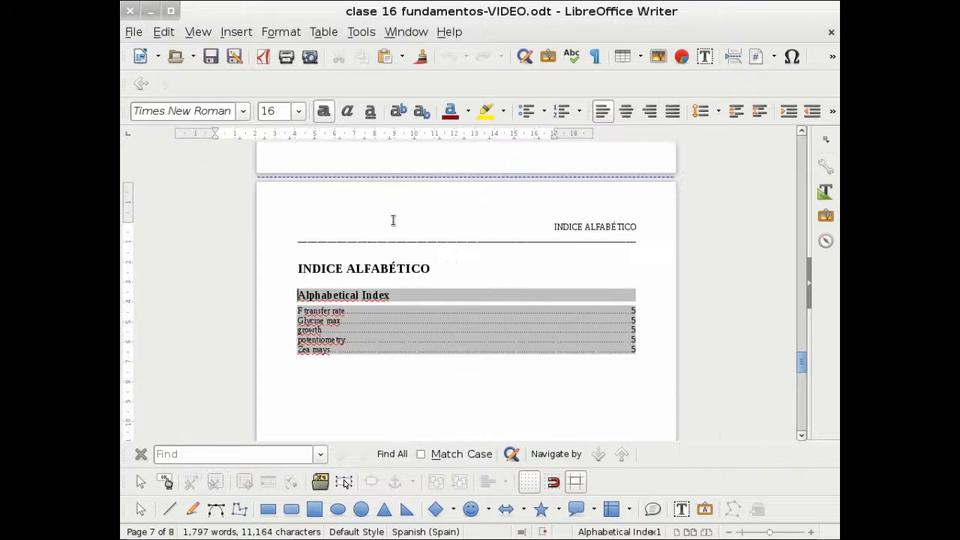
scroll(393, 220, "down", 10)
scroll(392, 220, "down", 3)
scroll(392, 219, "up", 12)
scroll(393, 219, "up", 15)
scroll(393, 220, "up", 6)
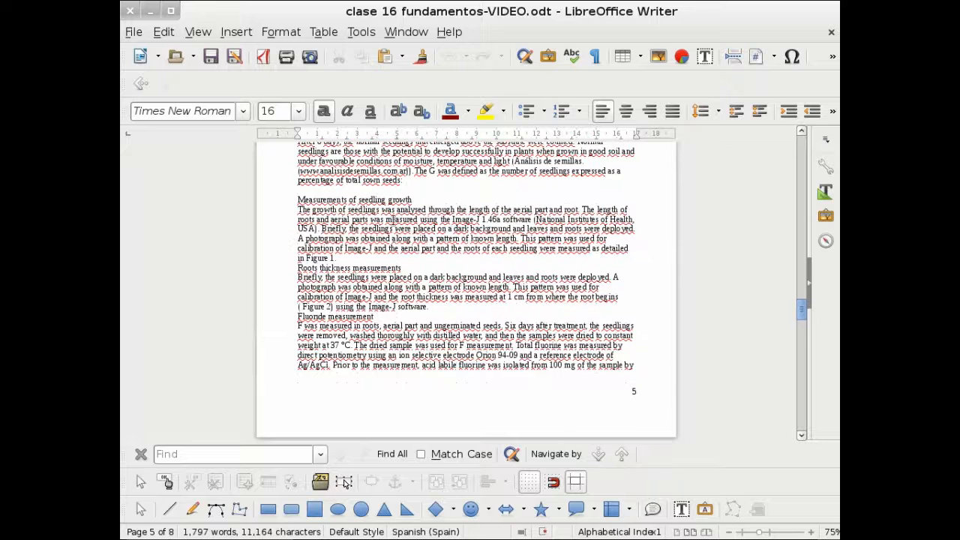
Justify the paragraphs under Measurements of seedling growth, Roots thickness measurements and Fluoride measurement.
left_click_drag(298, 211, 546, 317)
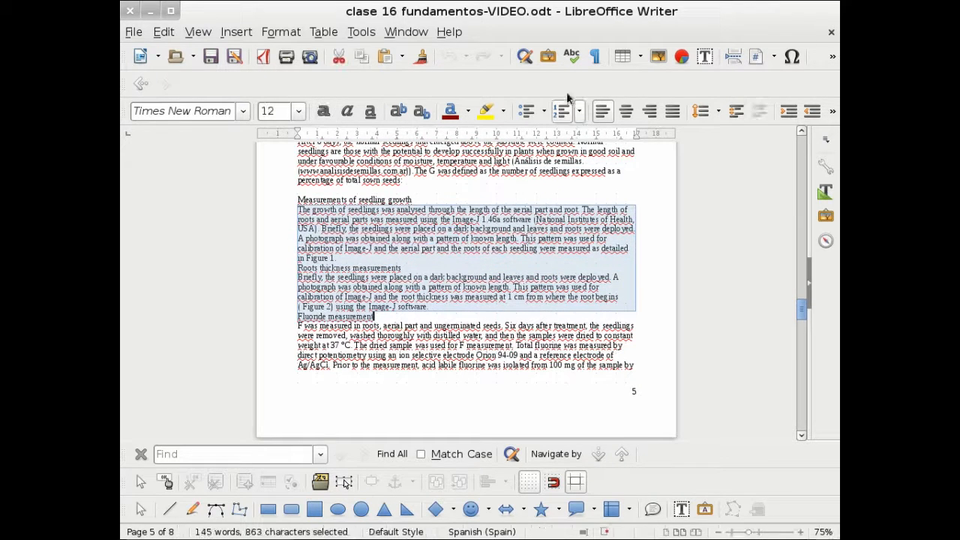
left_click(681, 114)
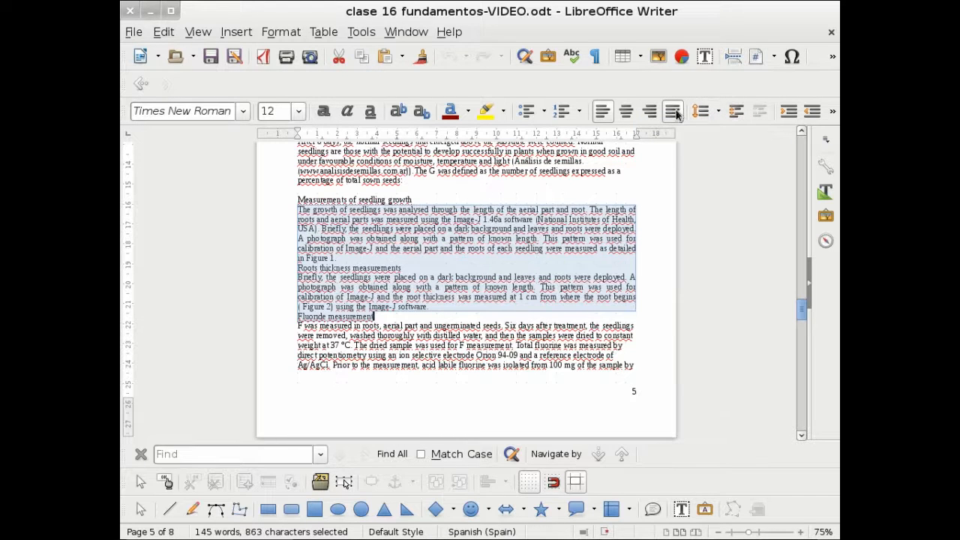
left_click(337, 258)
left_click_drag(297, 325, 635, 365)
left_click(672, 111)
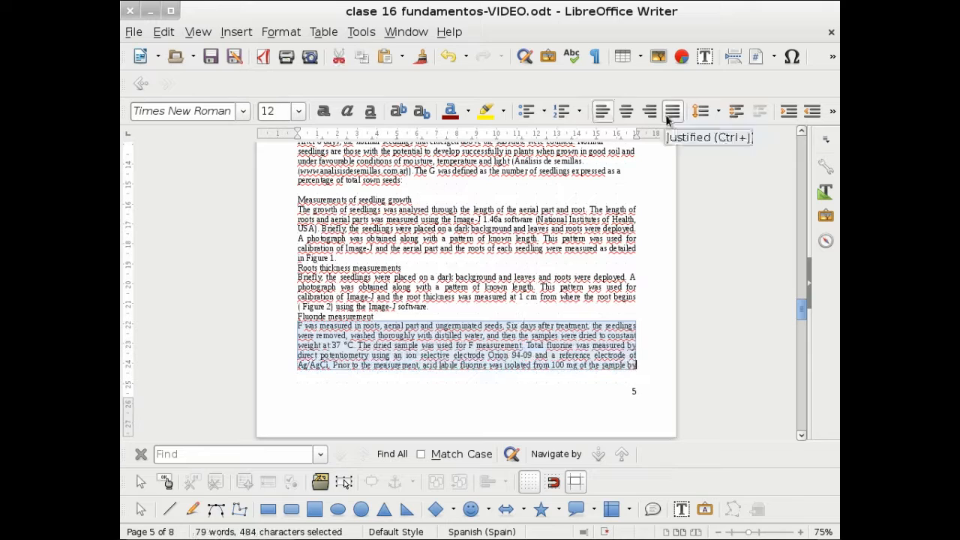
Justify the body paragraphs of the Crops treatments and Standard germination test (G) sections.
scroll(504, 284, "up", 3)
scroll(503, 282, "up", 1)
left_click_drag(495, 274, 298, 155)
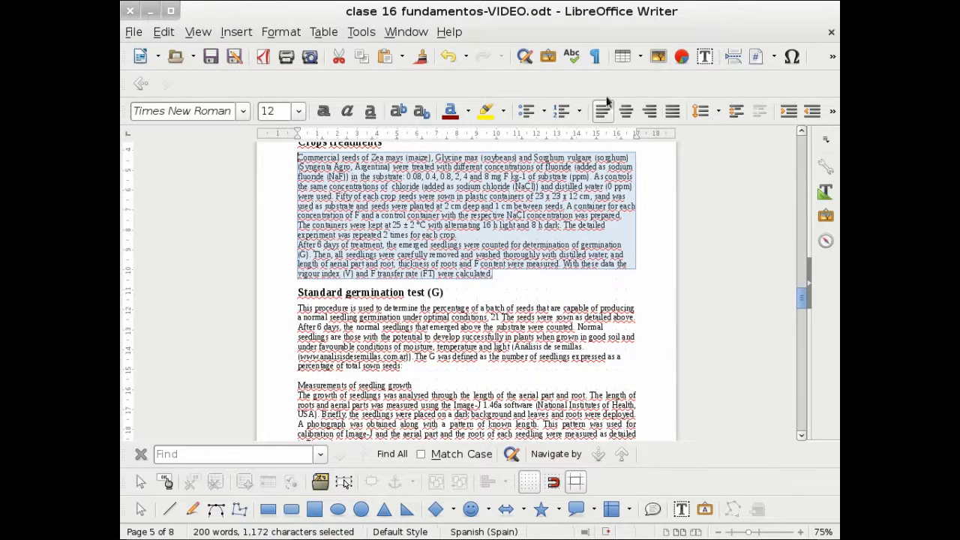
left_click(672, 111)
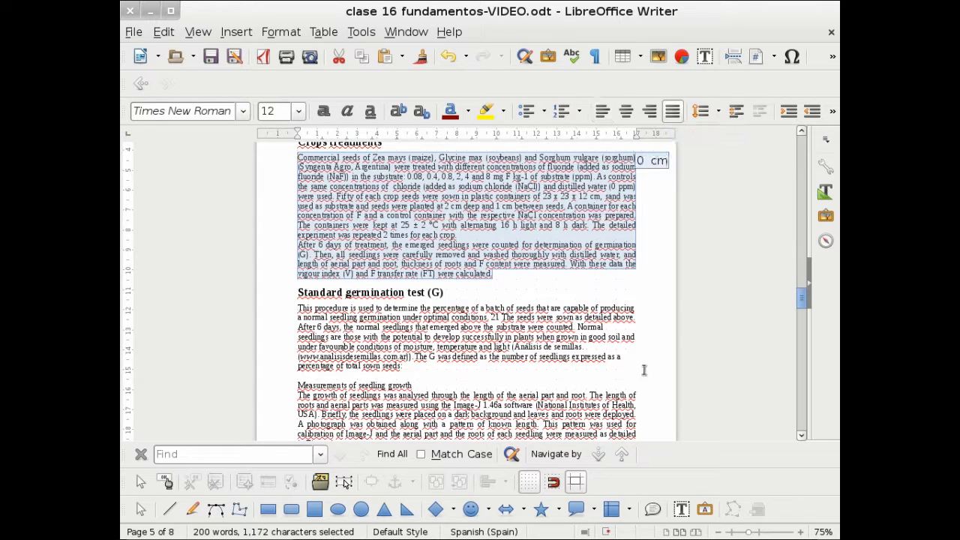
left_click_drag(420, 367, 264, 309)
left_click(671, 111)
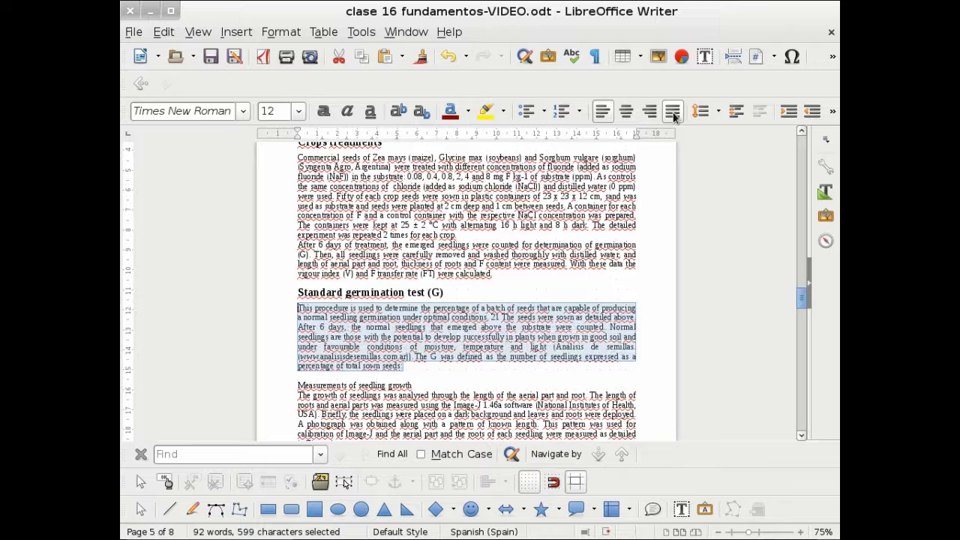
Select the whole document and set its paragraph alignment to Justified.
left_click(170, 33)
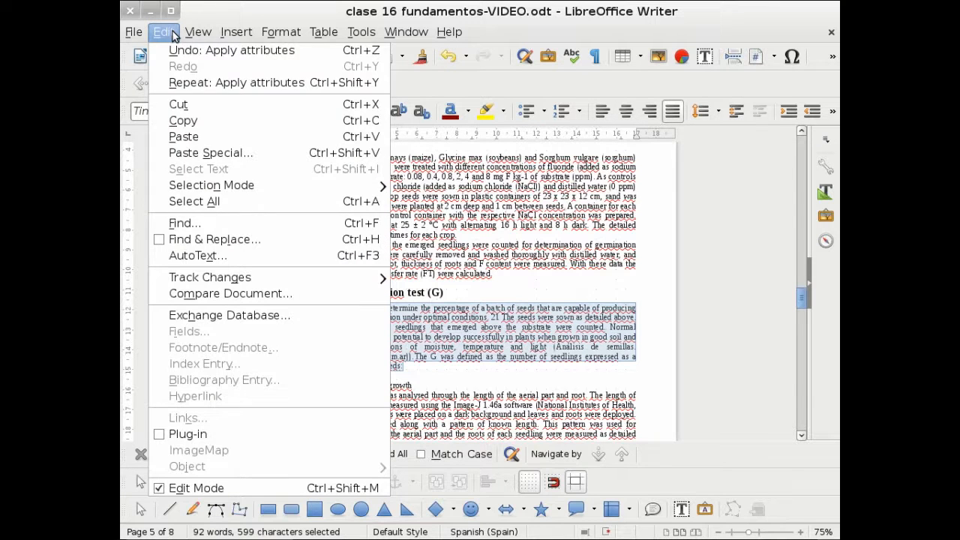
left_click(192, 201)
left_click(280, 31)
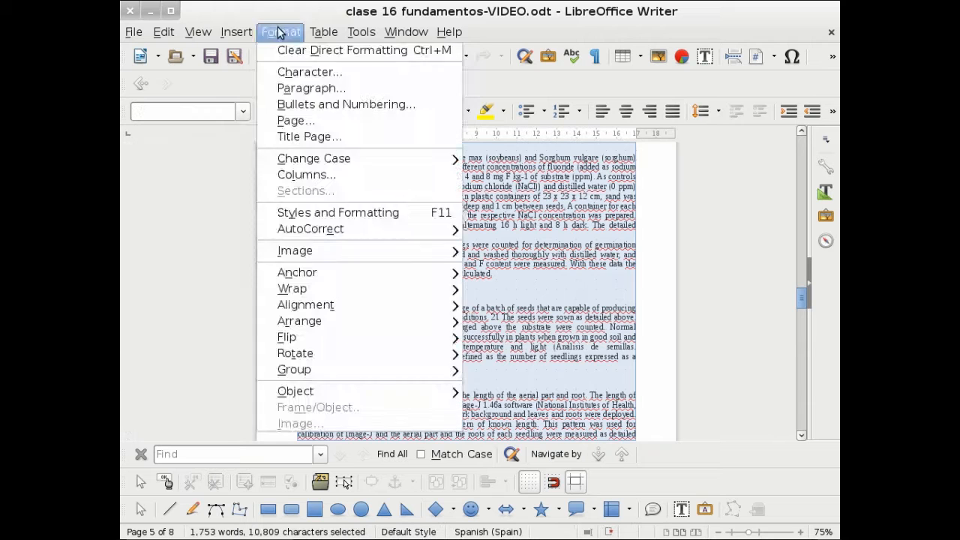
left_click(289, 86)
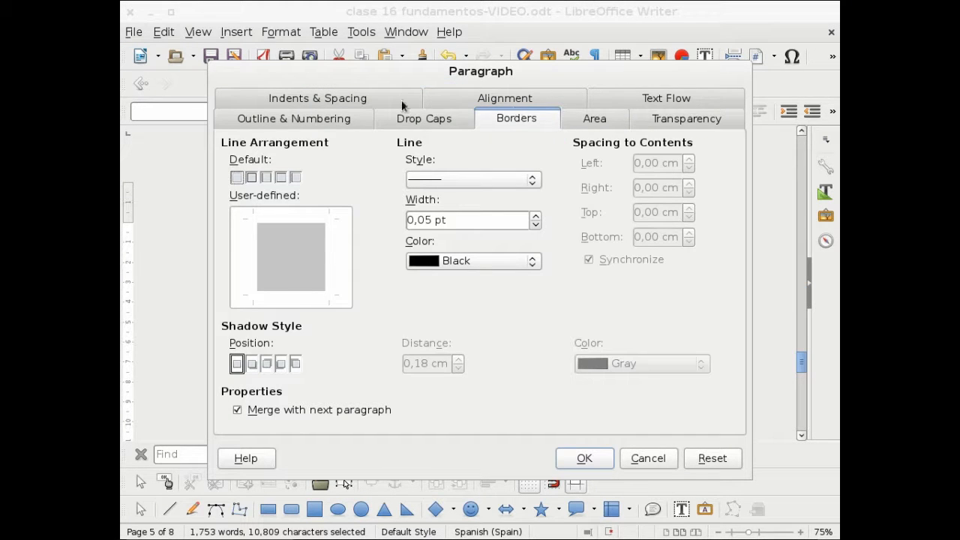
left_click(471, 96)
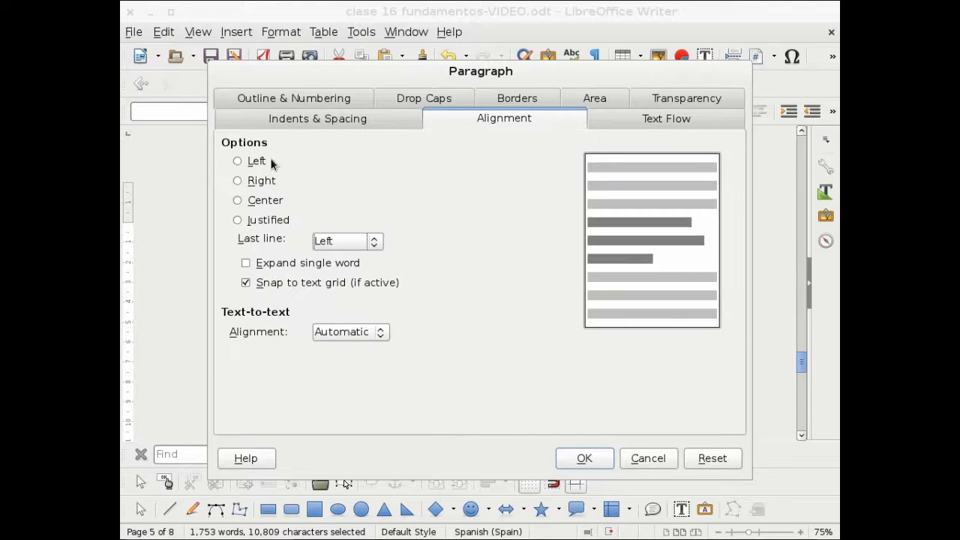
left_click(239, 219)
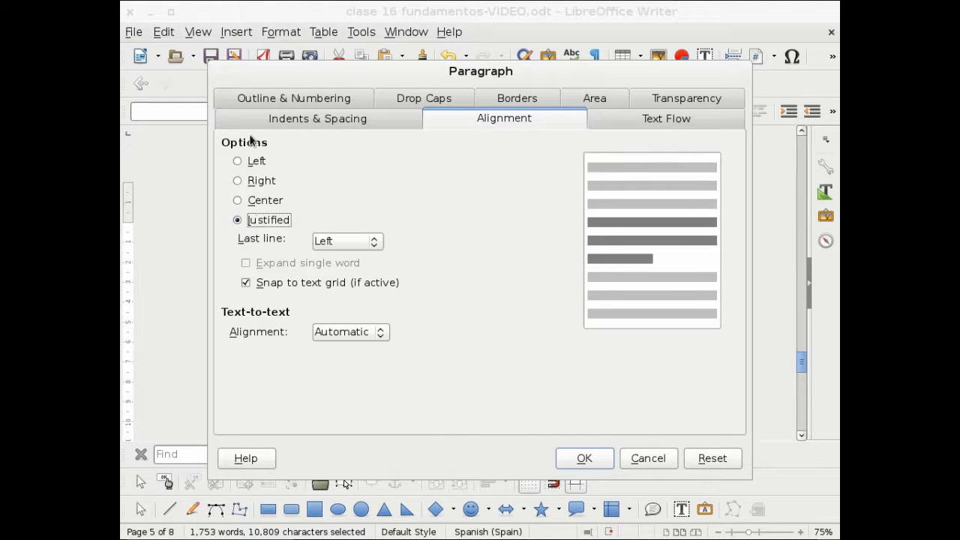
left_click(584, 458)
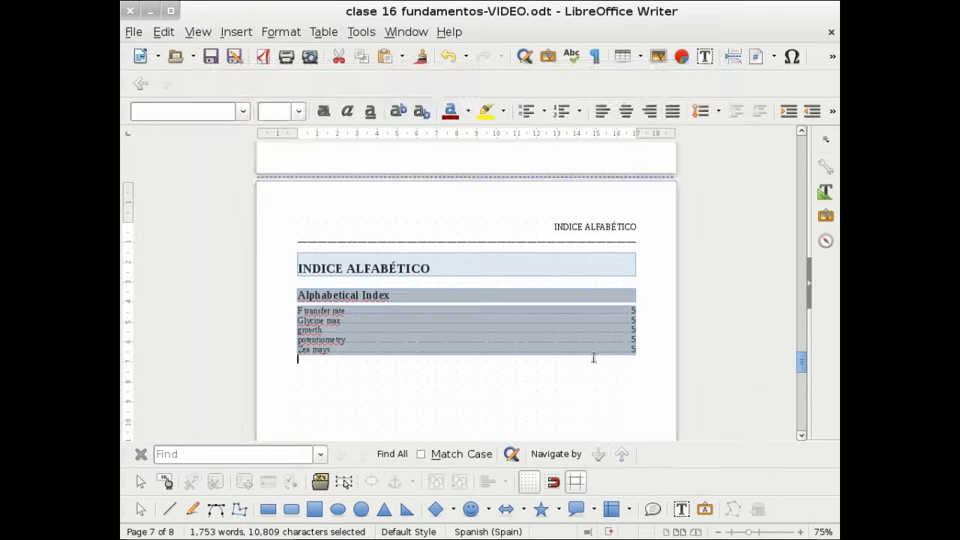
Deselect the text and review the paragraph alignment and the overall layout of the document's pages.
scroll(468, 183, "up", 10)
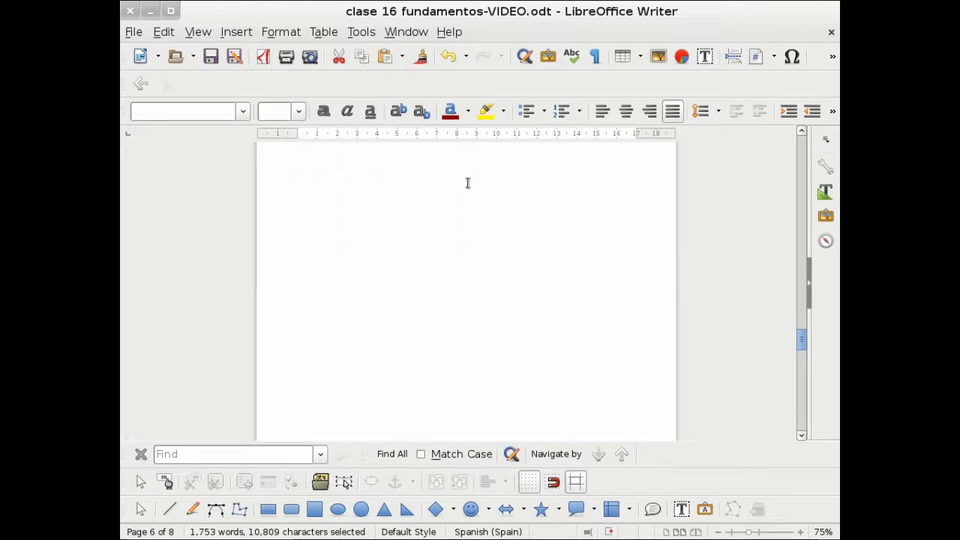
scroll(467, 183, "up", 8)
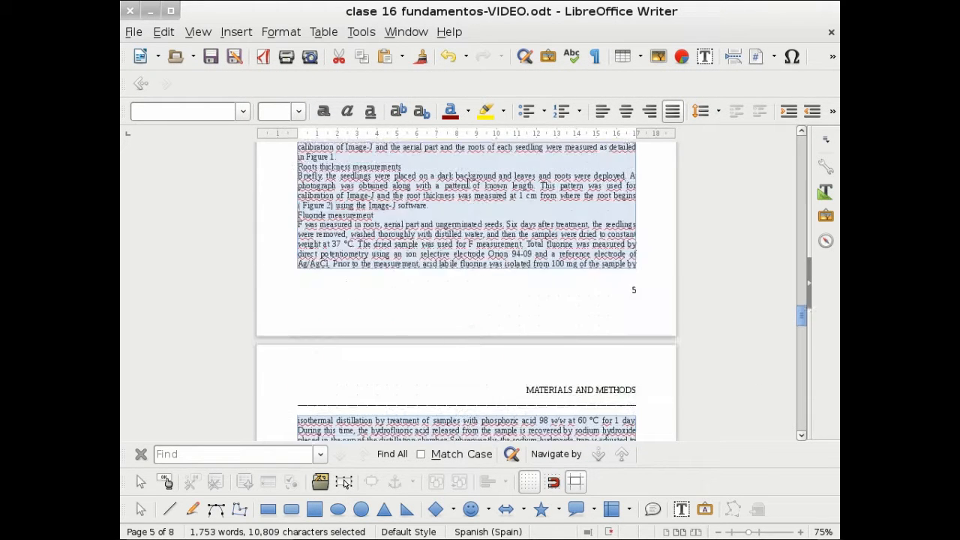
left_click(453, 238)
scroll(453, 239, "down", 4)
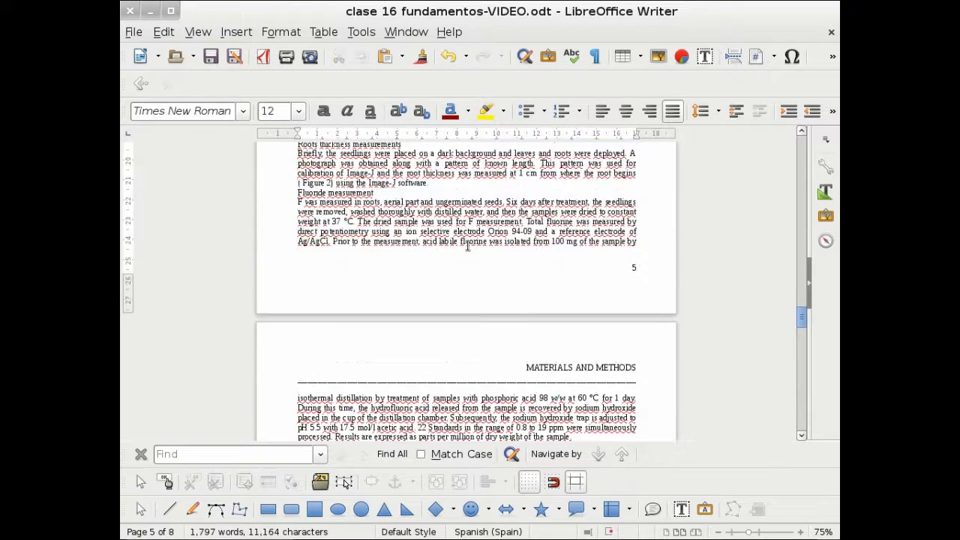
left_click_drag(802, 322, 792, 283)
scroll(614, 283, "down", 3)
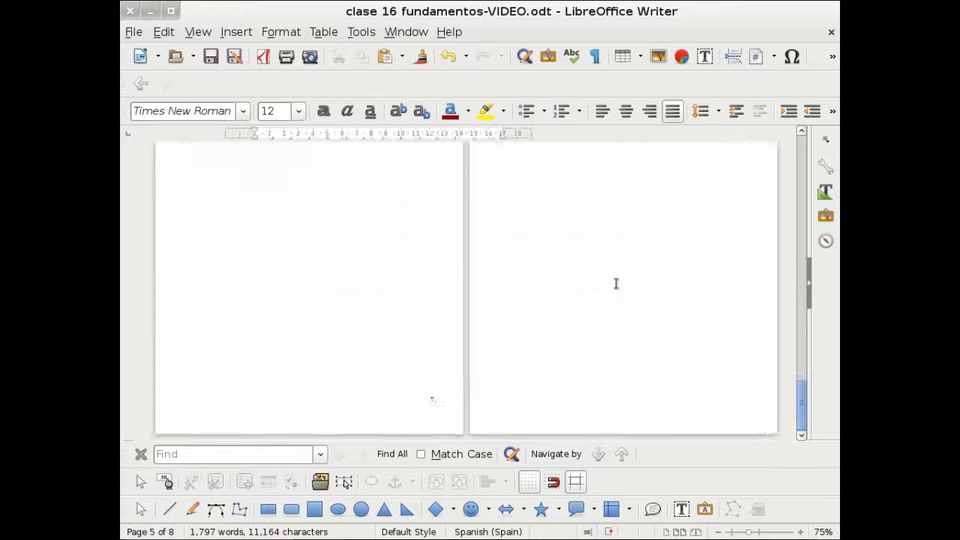
scroll(616, 283, "down", 4)
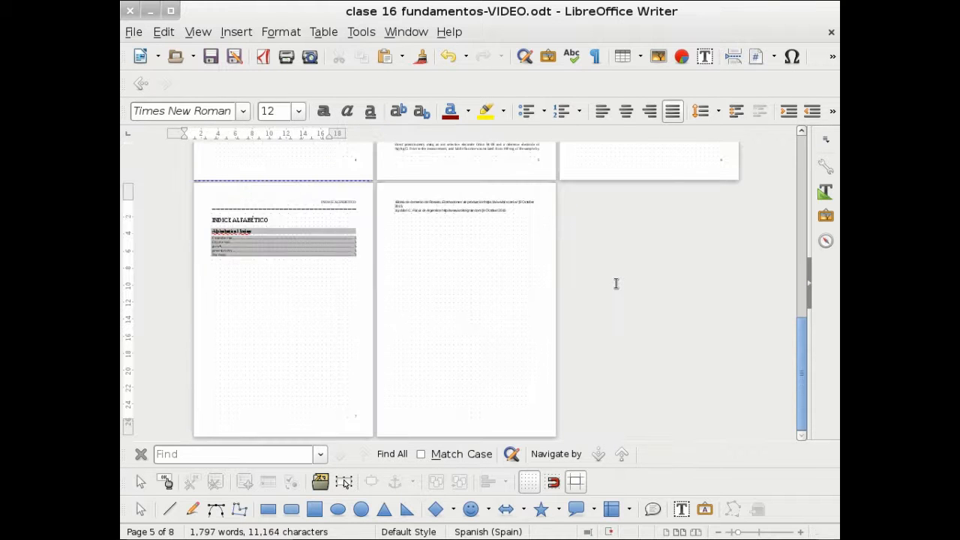
Examine the multi-page overview and look closely at the bibliographic endnotes on the last page.
scroll(614, 281, "up", 3)
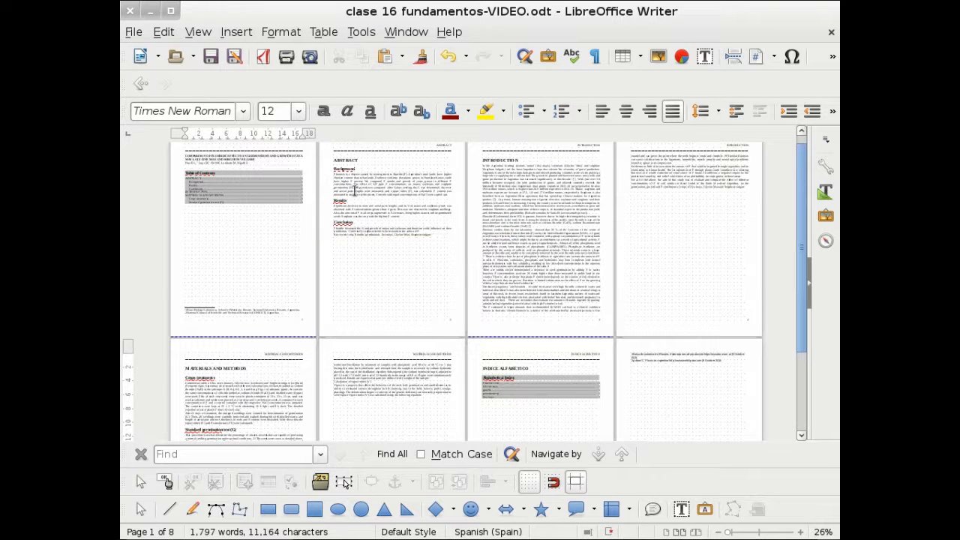
scroll(530, 162, "up", 1)
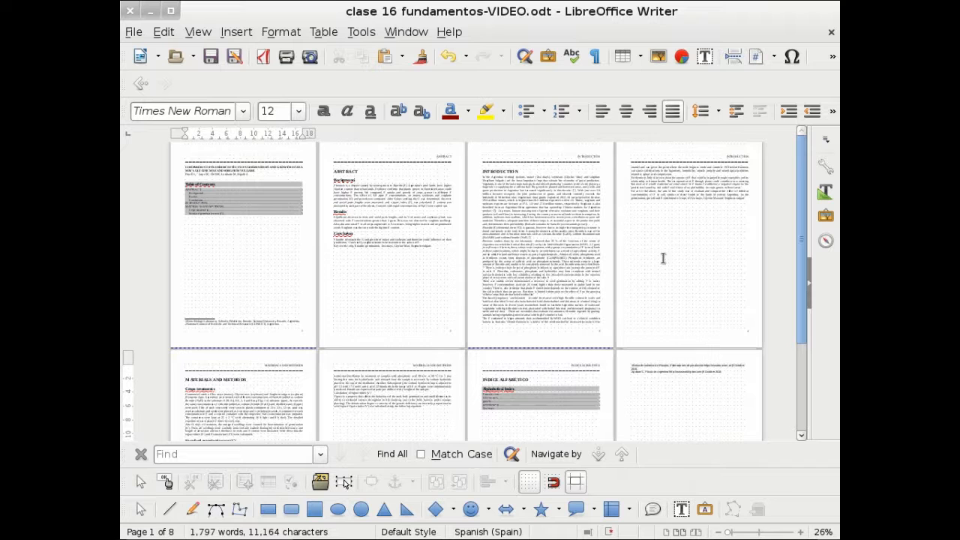
scroll(431, 337, "down", 2)
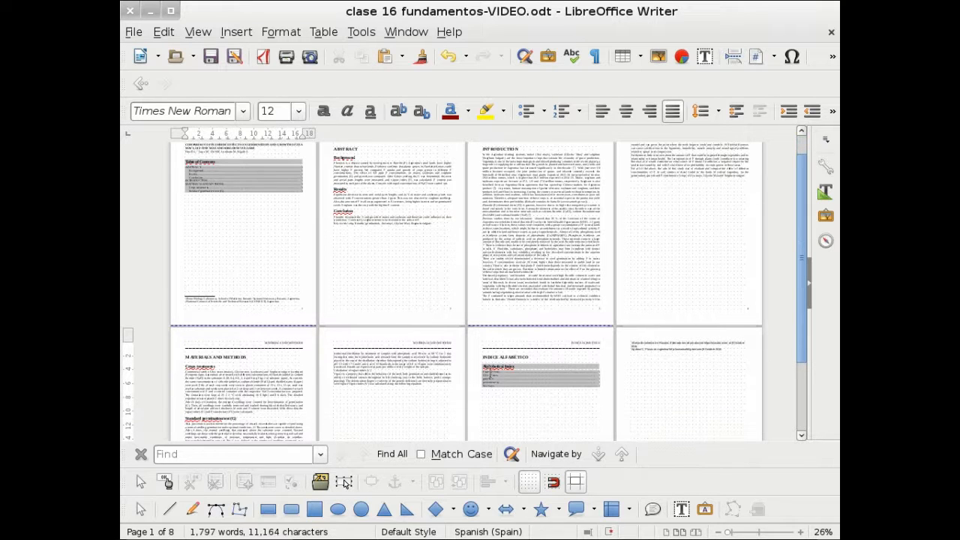
scroll(643, 377, "down", 1)
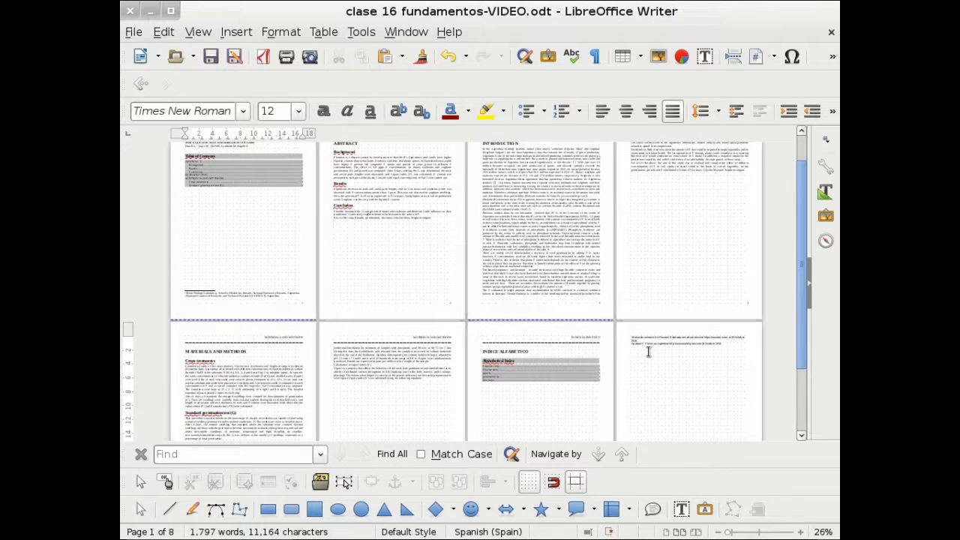
left_click(647, 352)
scroll(647, 353, "up", 3)
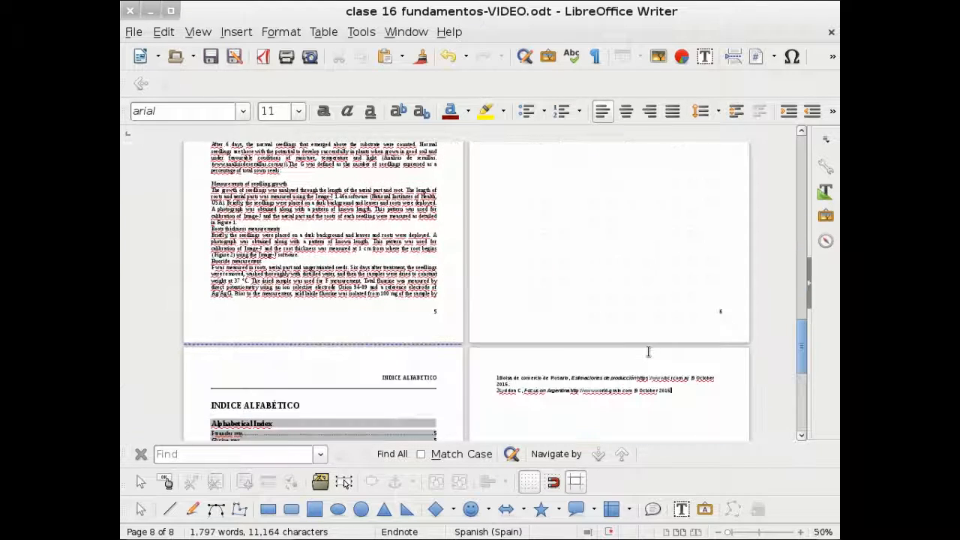
scroll(648, 352, "up", 2)
scroll(498, 362, "down", 1)
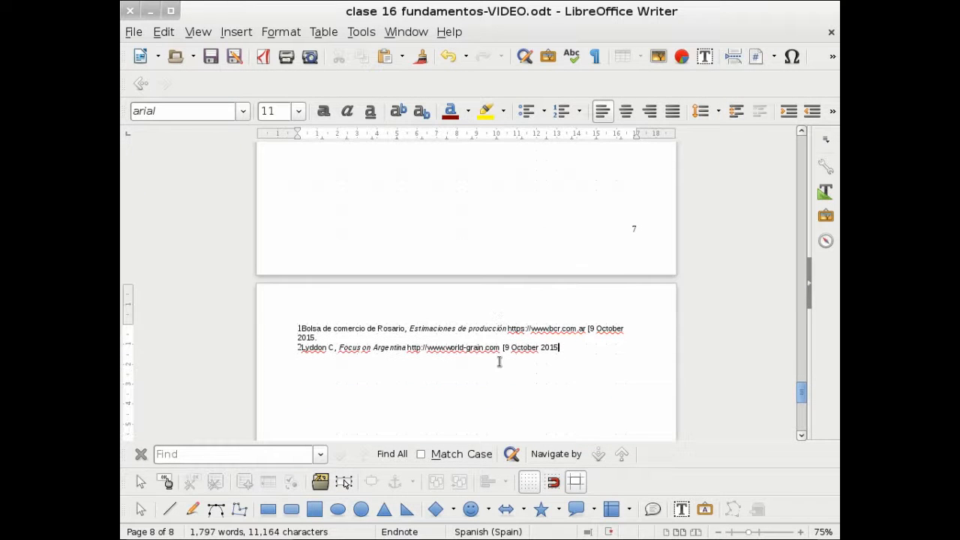
Add a header to the Endnote page style and enter REFERENCIAS BIBLIOGRÁFICAS in it.
left_click(327, 314)
right_click(327, 314)
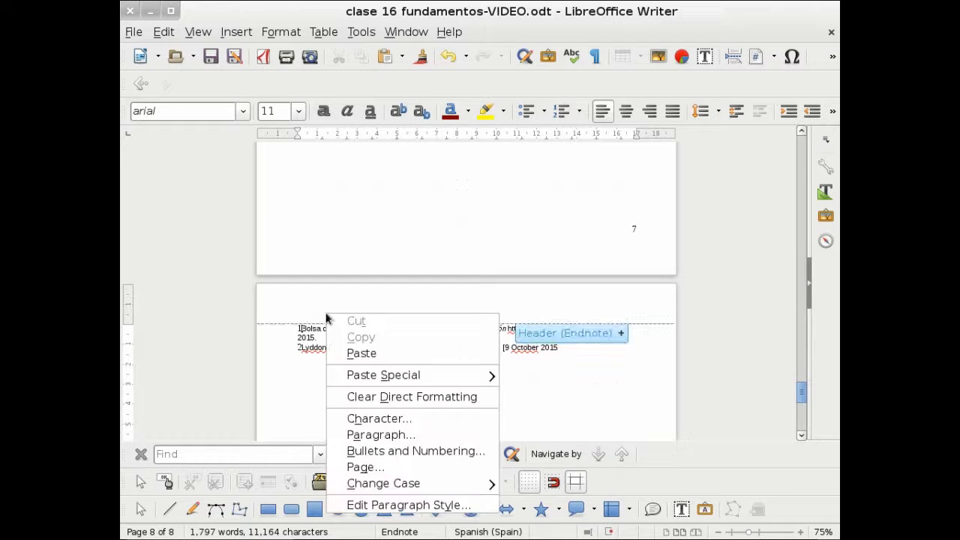
key("Escape")
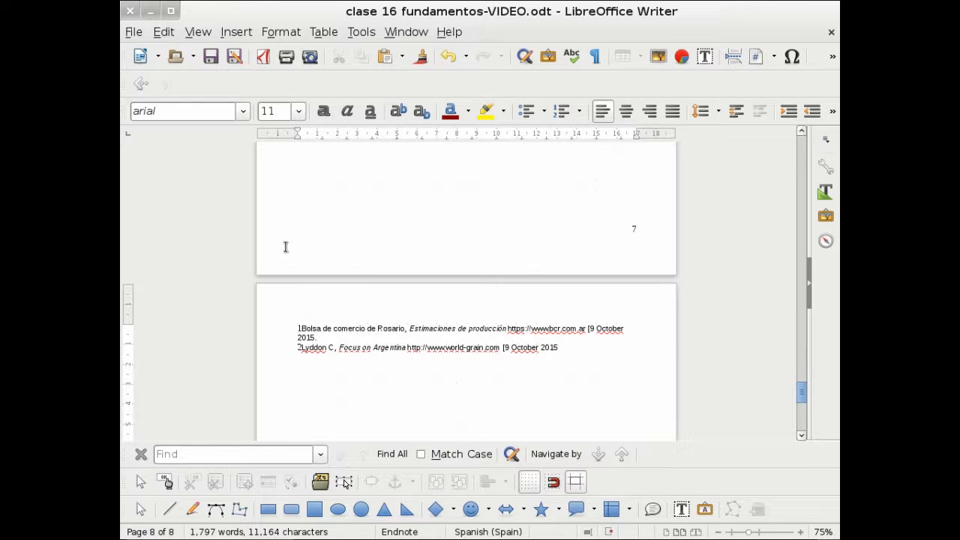
left_click(243, 33)
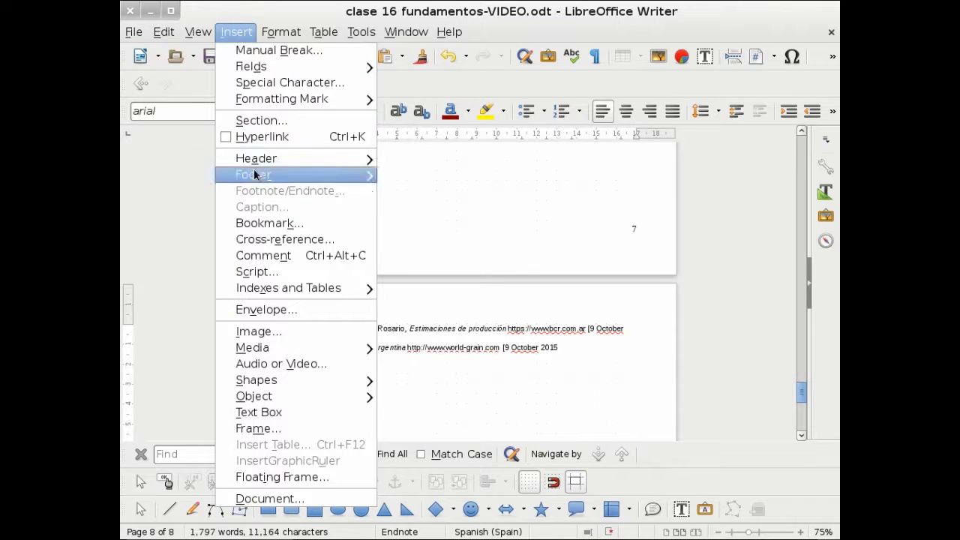
mouse_move(260, 160)
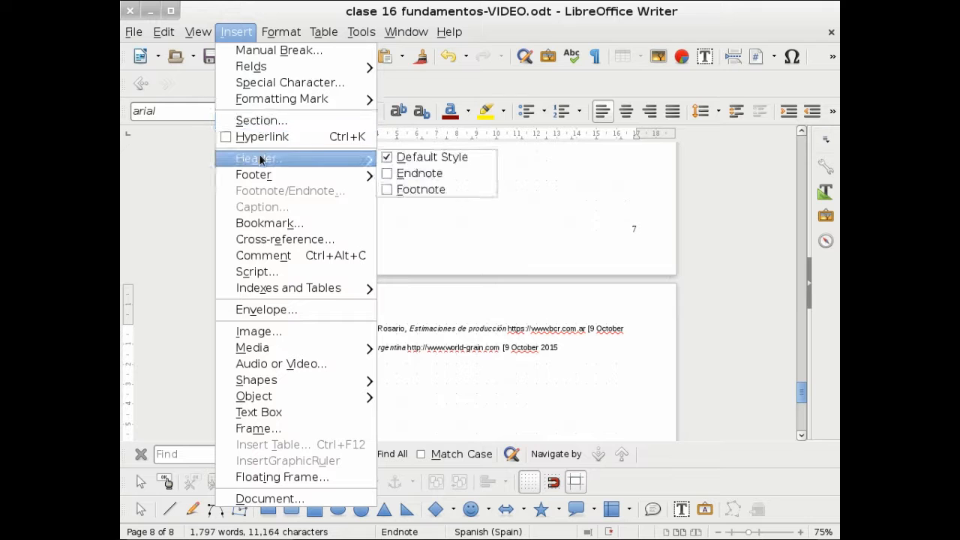
left_click(409, 174)
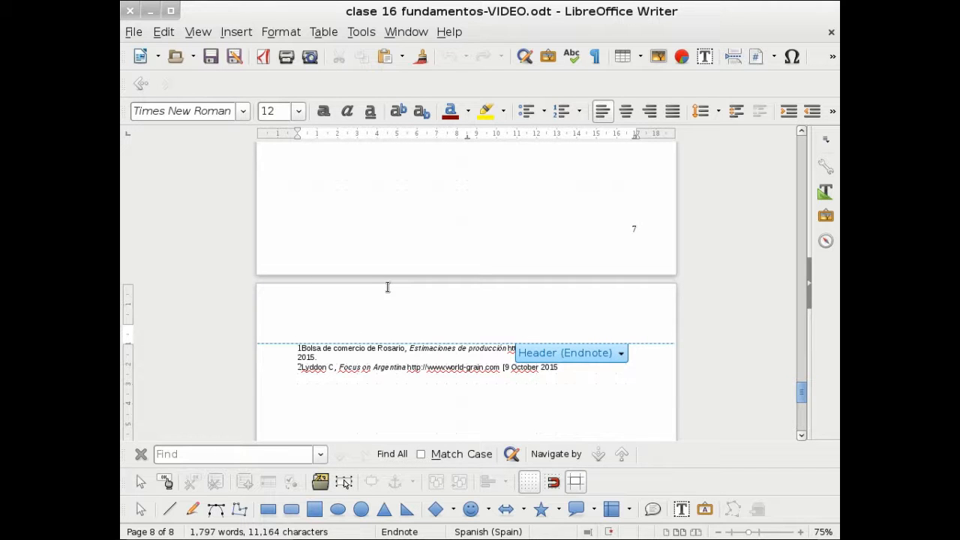
key("BackSpace")
key("BackSpace")
type("REFERENCIAS BIBLIOGRÁFICAS")
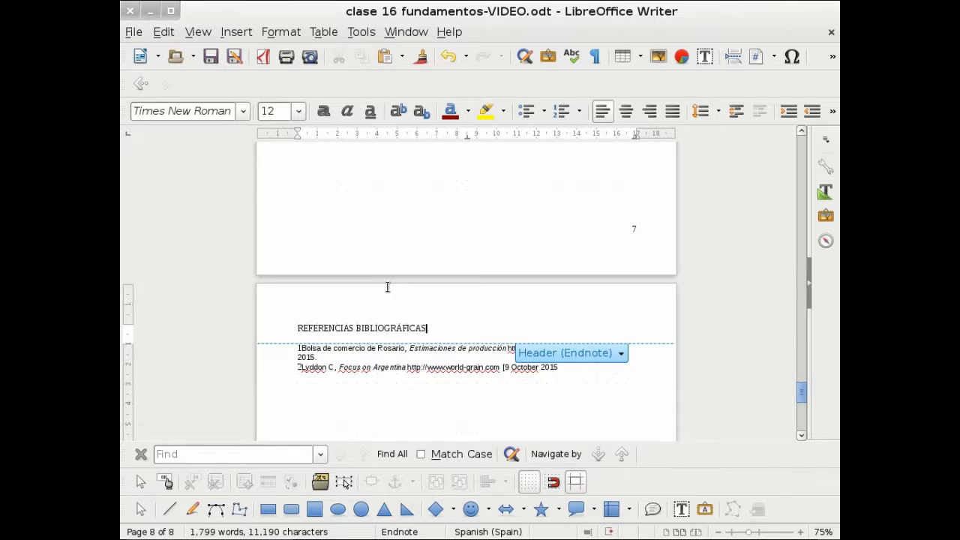
Compare with the header of the INDICE ALFABÉTICO page and right-align the REFERENCIAS BIBLIOGRÁFICAS header, returning to the endnote text.
scroll(388, 287, "up", 15)
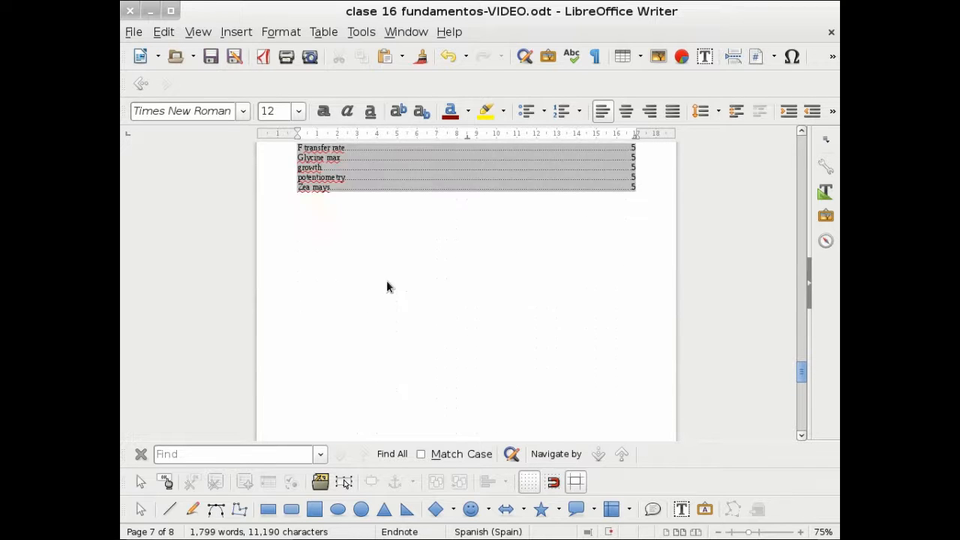
scroll(386, 285, "up", 10)
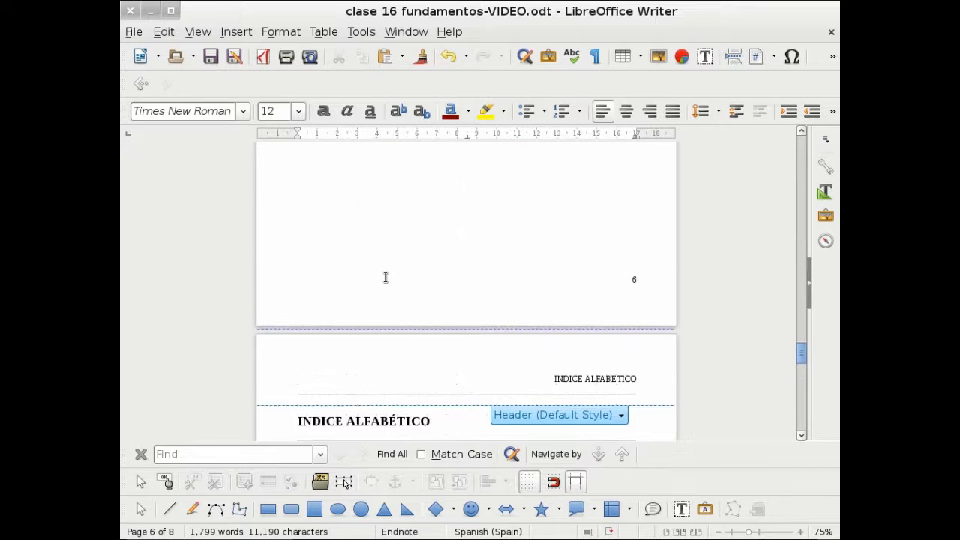
scroll(385, 278, "up", 3)
scroll(385, 277, "down", 10)
scroll(385, 277, "down", 15)
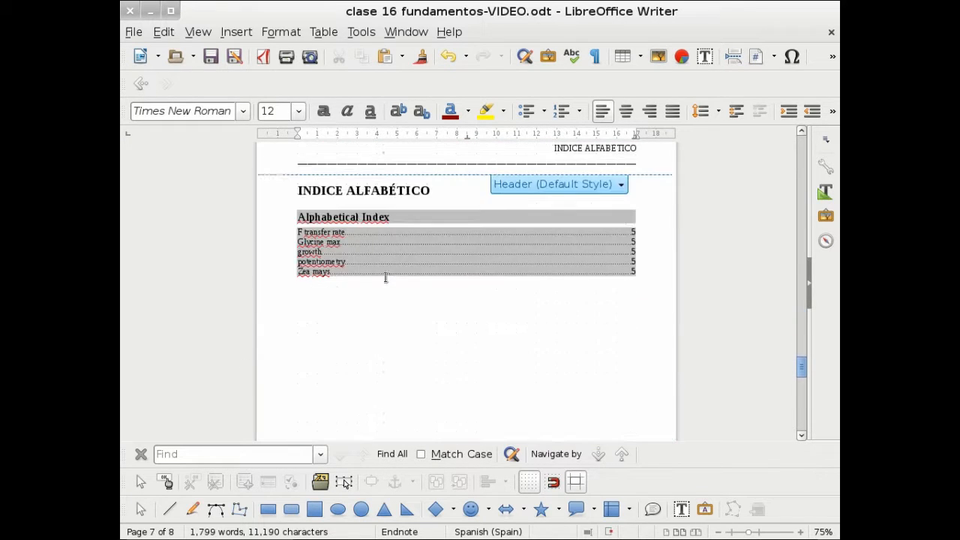
scroll(386, 277, "down", 1)
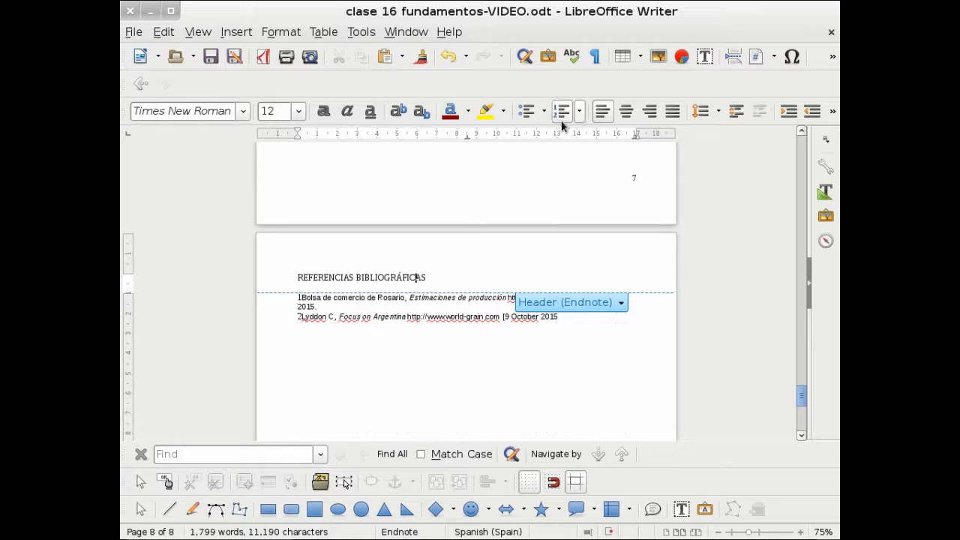
left_click(648, 112)
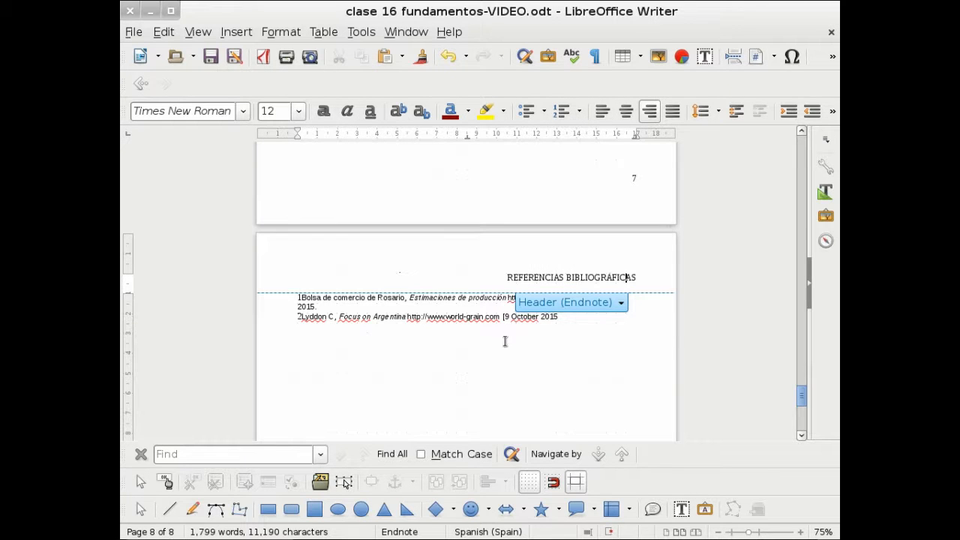
scroll(503, 350, "down", 3)
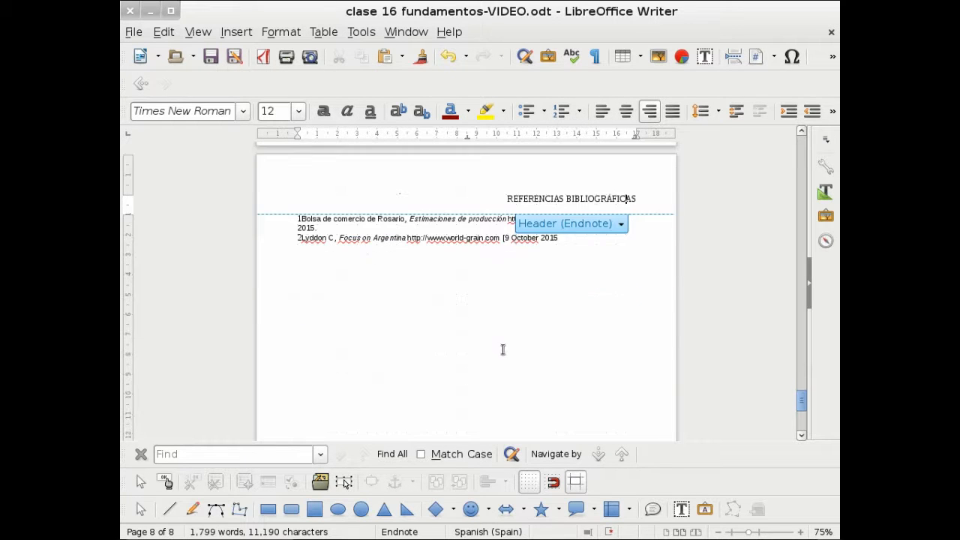
left_click(344, 219)
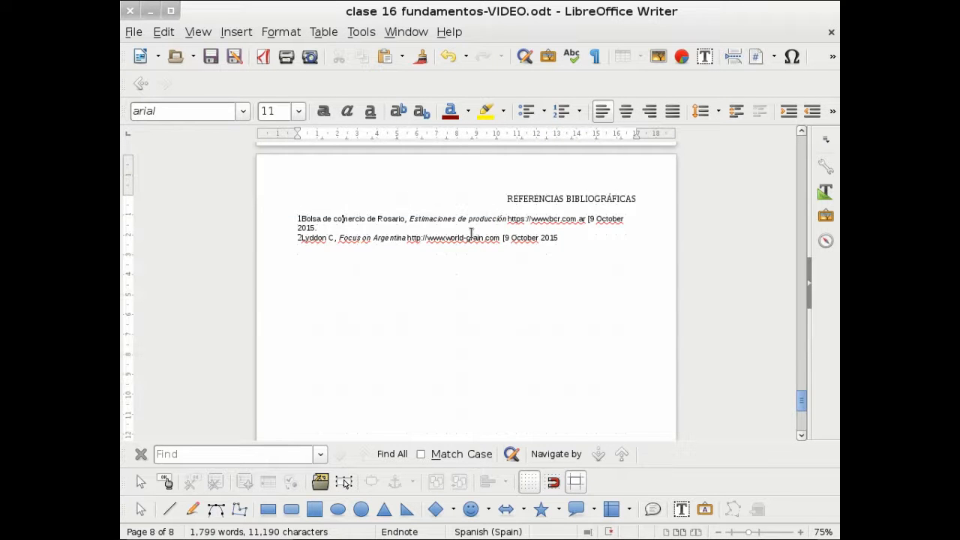
left_click_drag(801, 401, 791, 218)
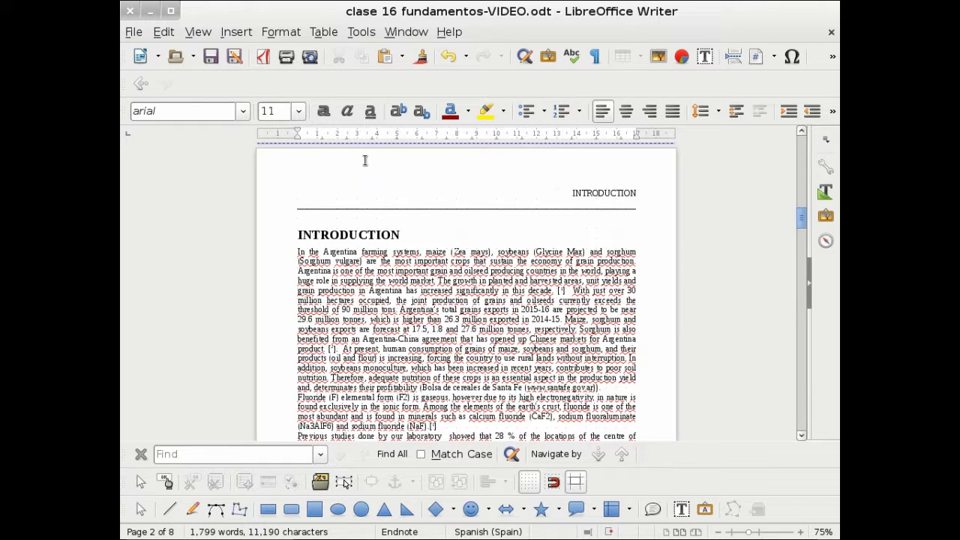
left_click(596, 12)
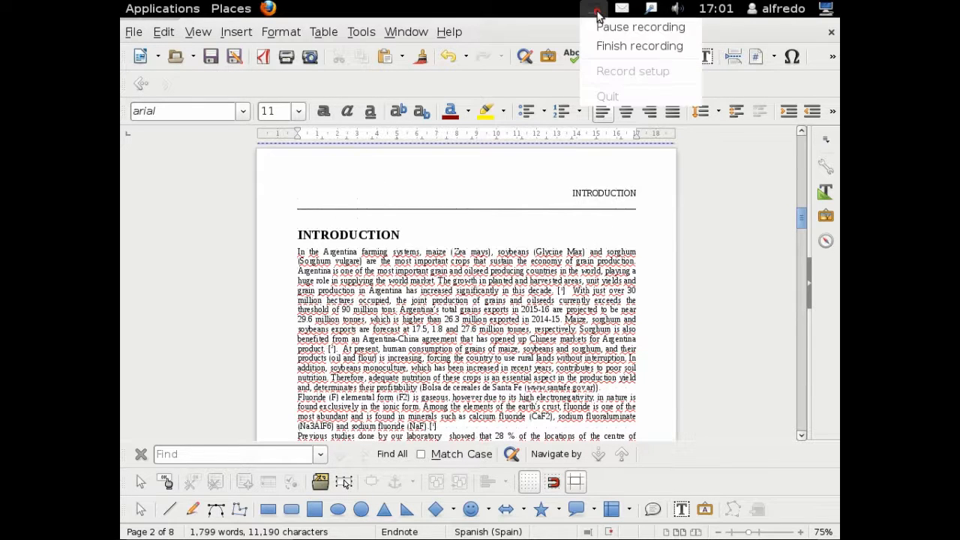
left_click(600, 47)
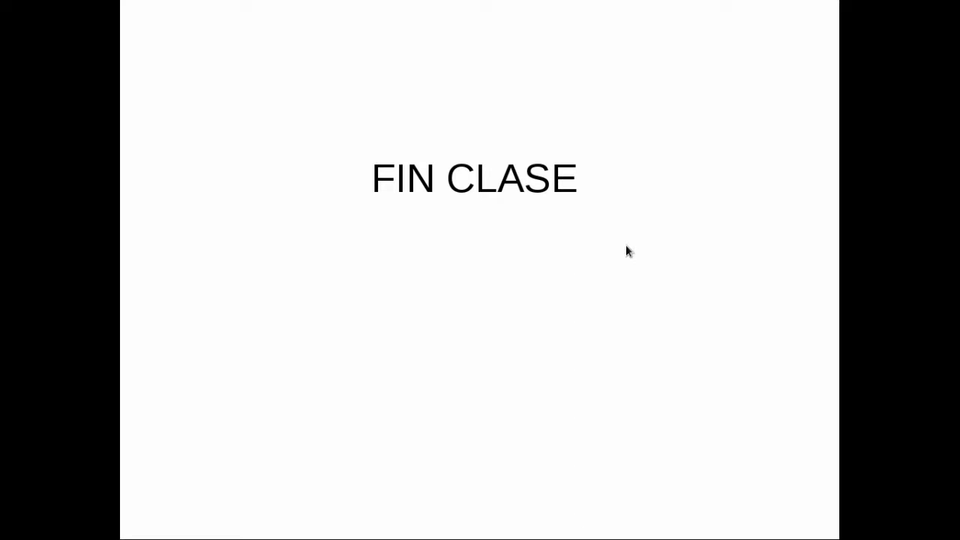